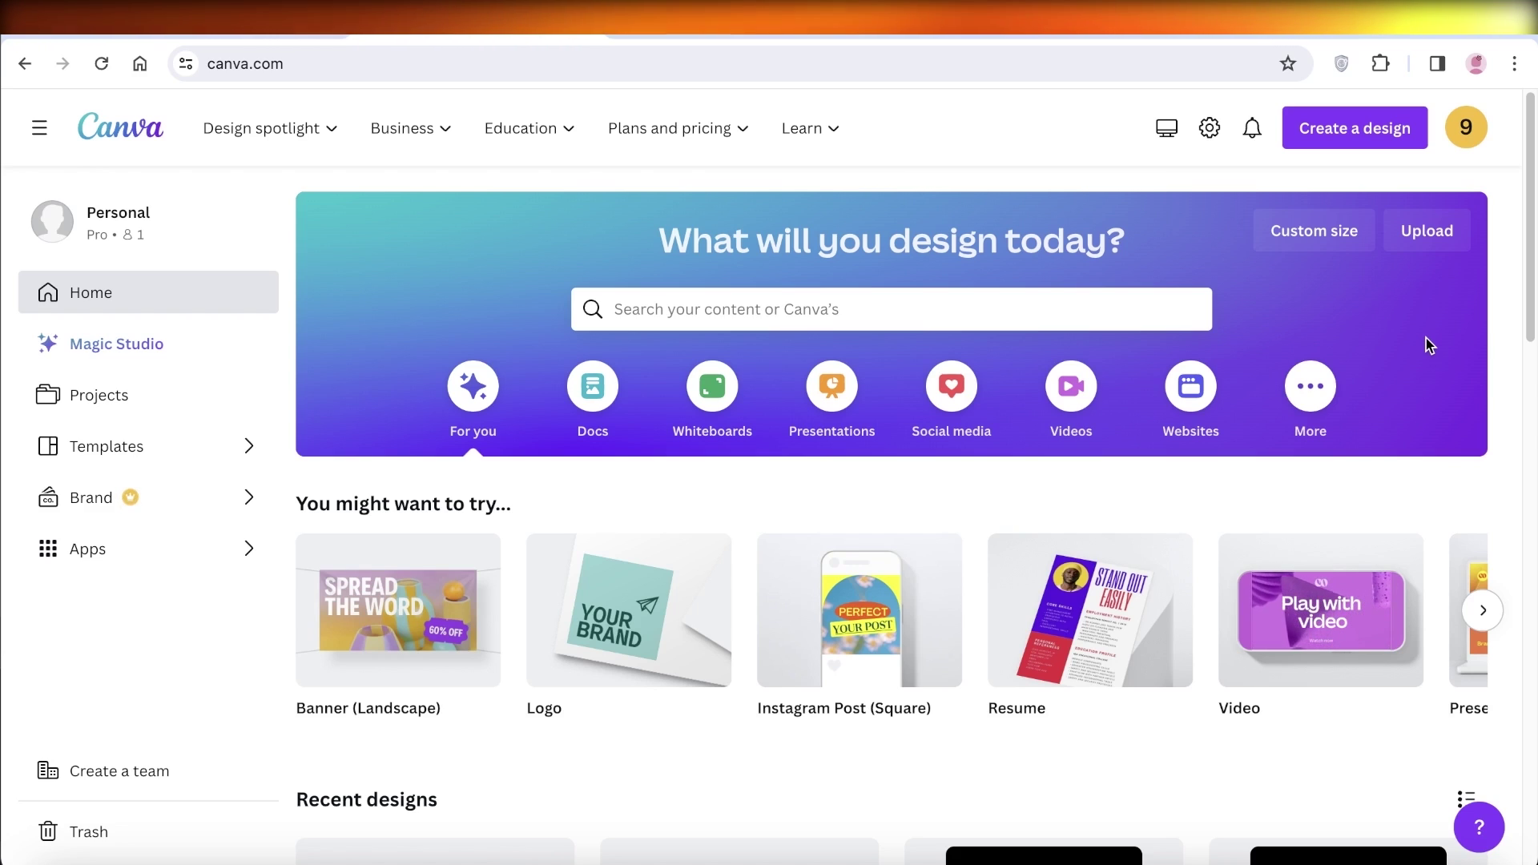
Browse the Canva home page and the free plan information page.
{"action": "scroll", "coordinate": [1426, 343], "scroll_direction": "down", "scroll_amount": 6}
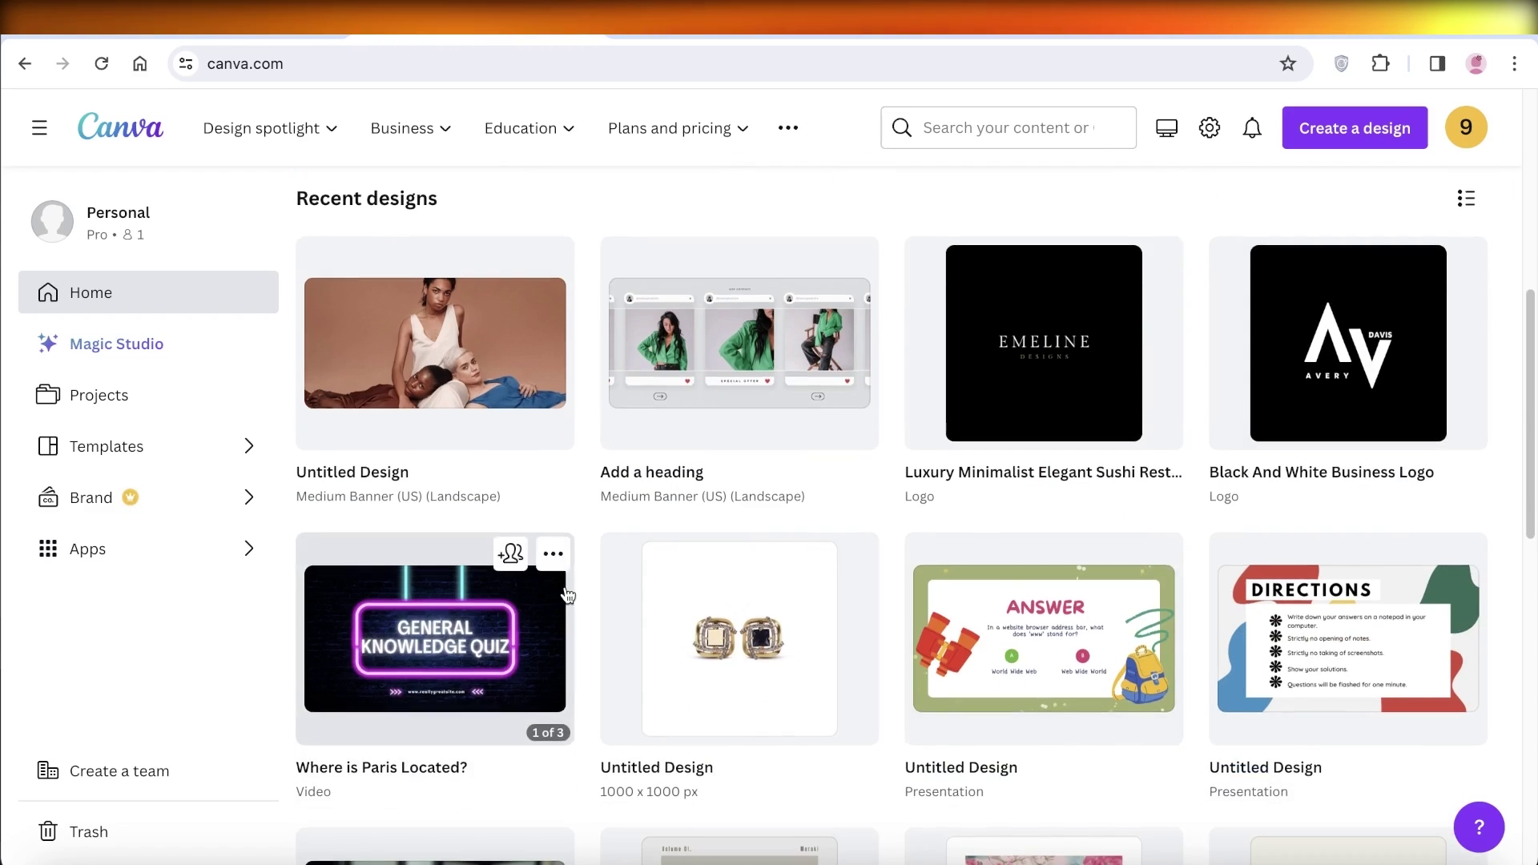
{"action": "scroll", "coordinate": [404, 535], "scroll_direction": "up", "scroll_amount": 2}
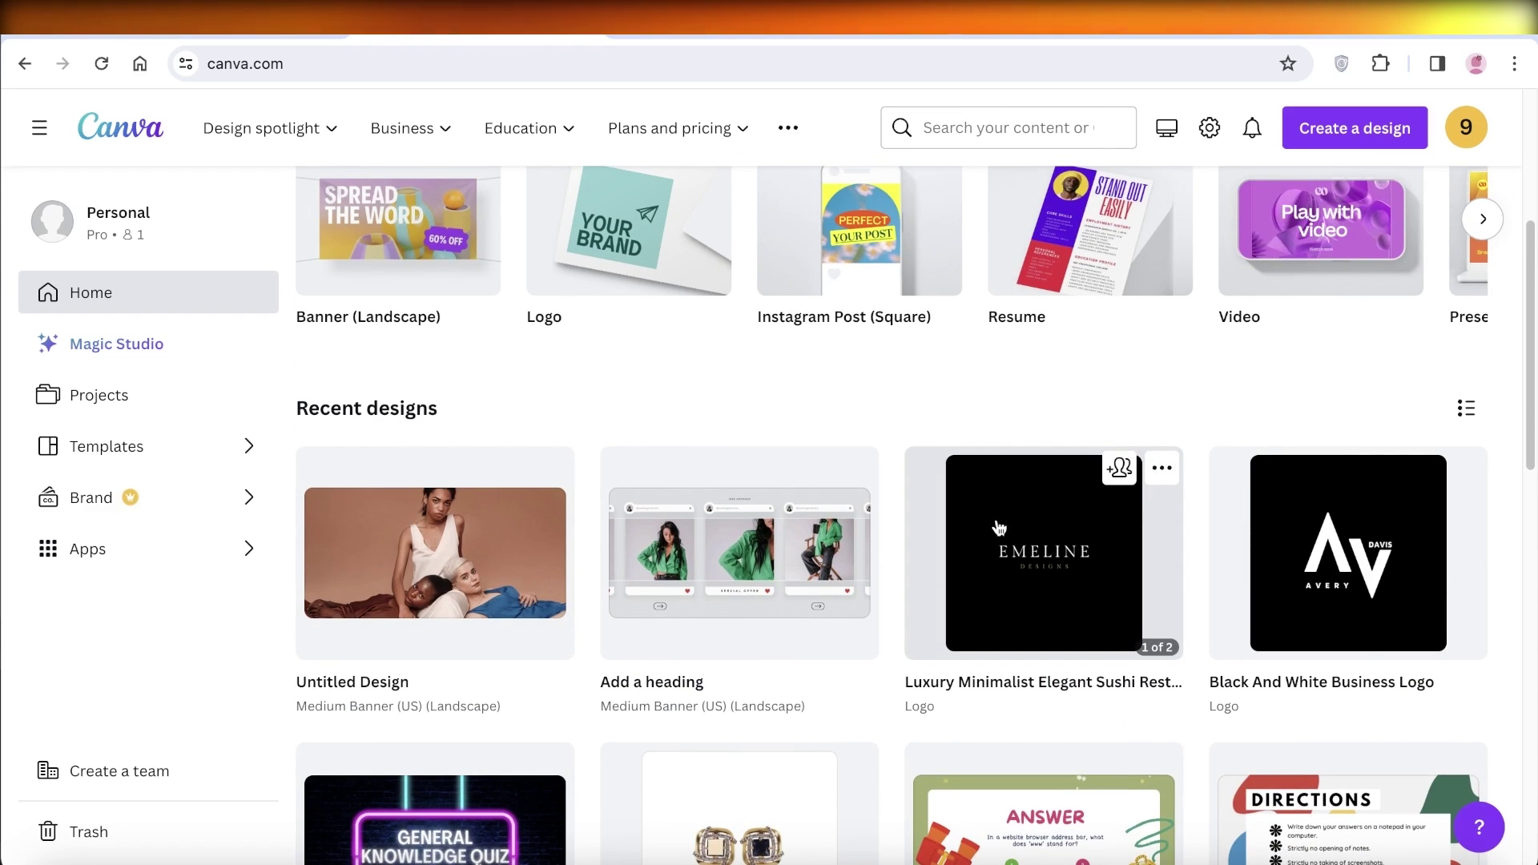
{"action": "scroll", "coordinate": [937, 571], "scroll_direction": "up", "scroll_amount": 5}
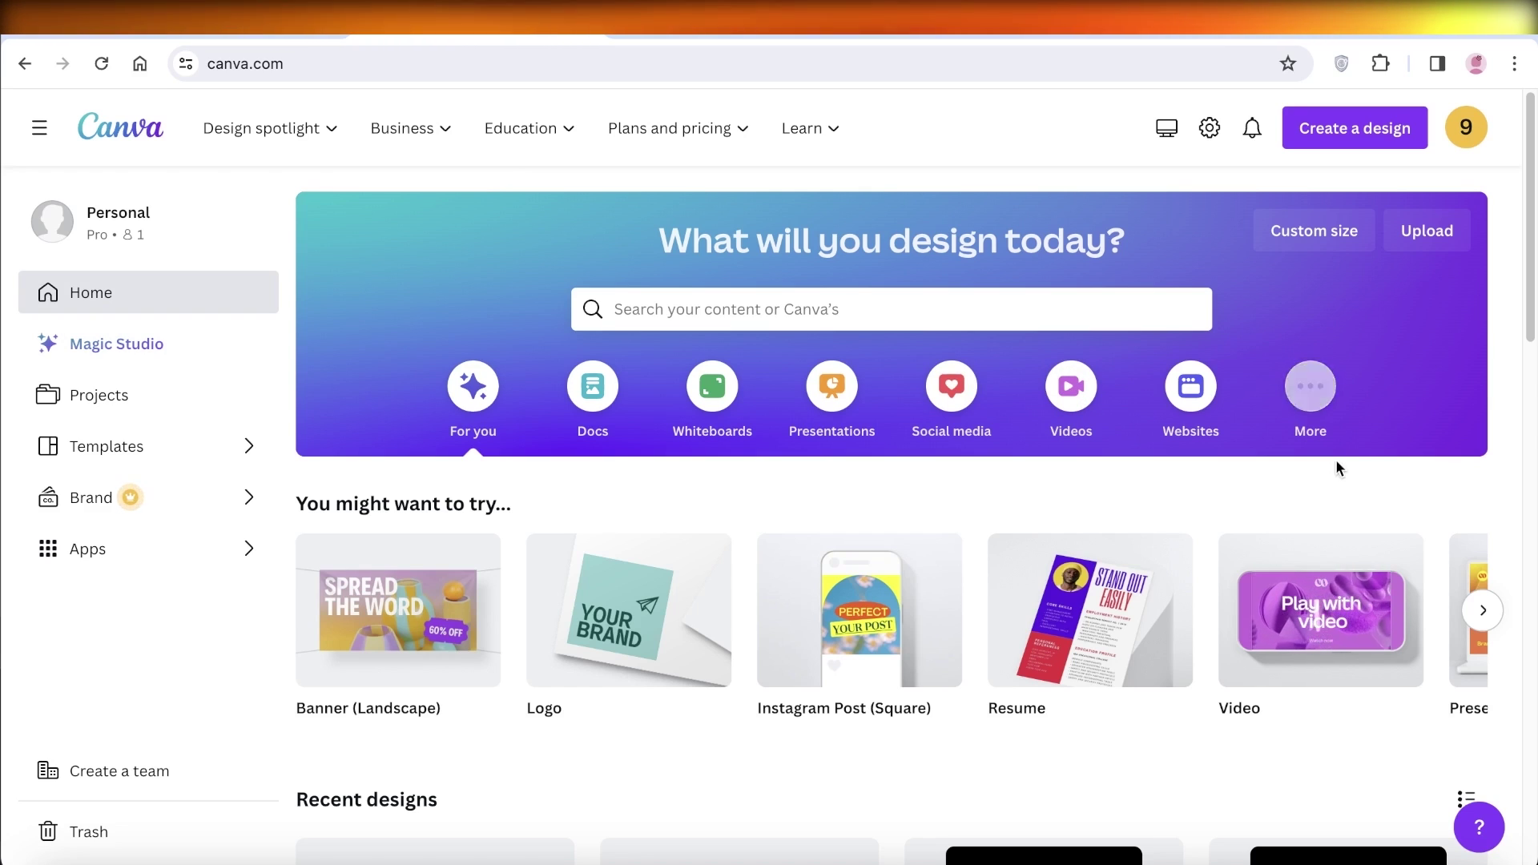
{"action": "scroll", "coordinate": [1334, 459], "scroll_direction": "down", "scroll_amount": 4}
{"action": "mouse_move", "coordinate": [676, 126]}
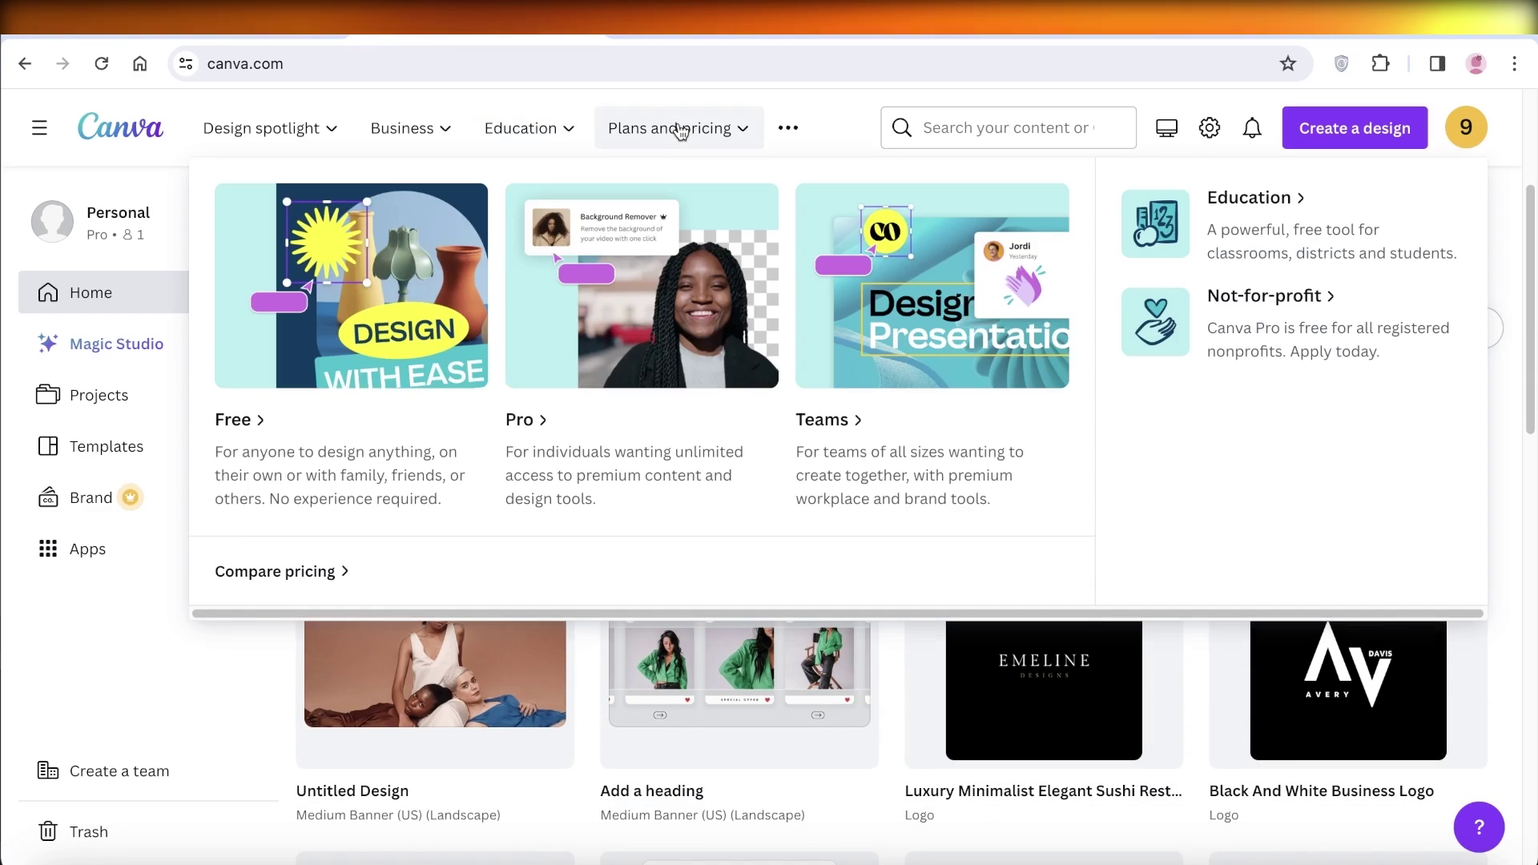
{"action": "left_click", "coordinate": [233, 418]}
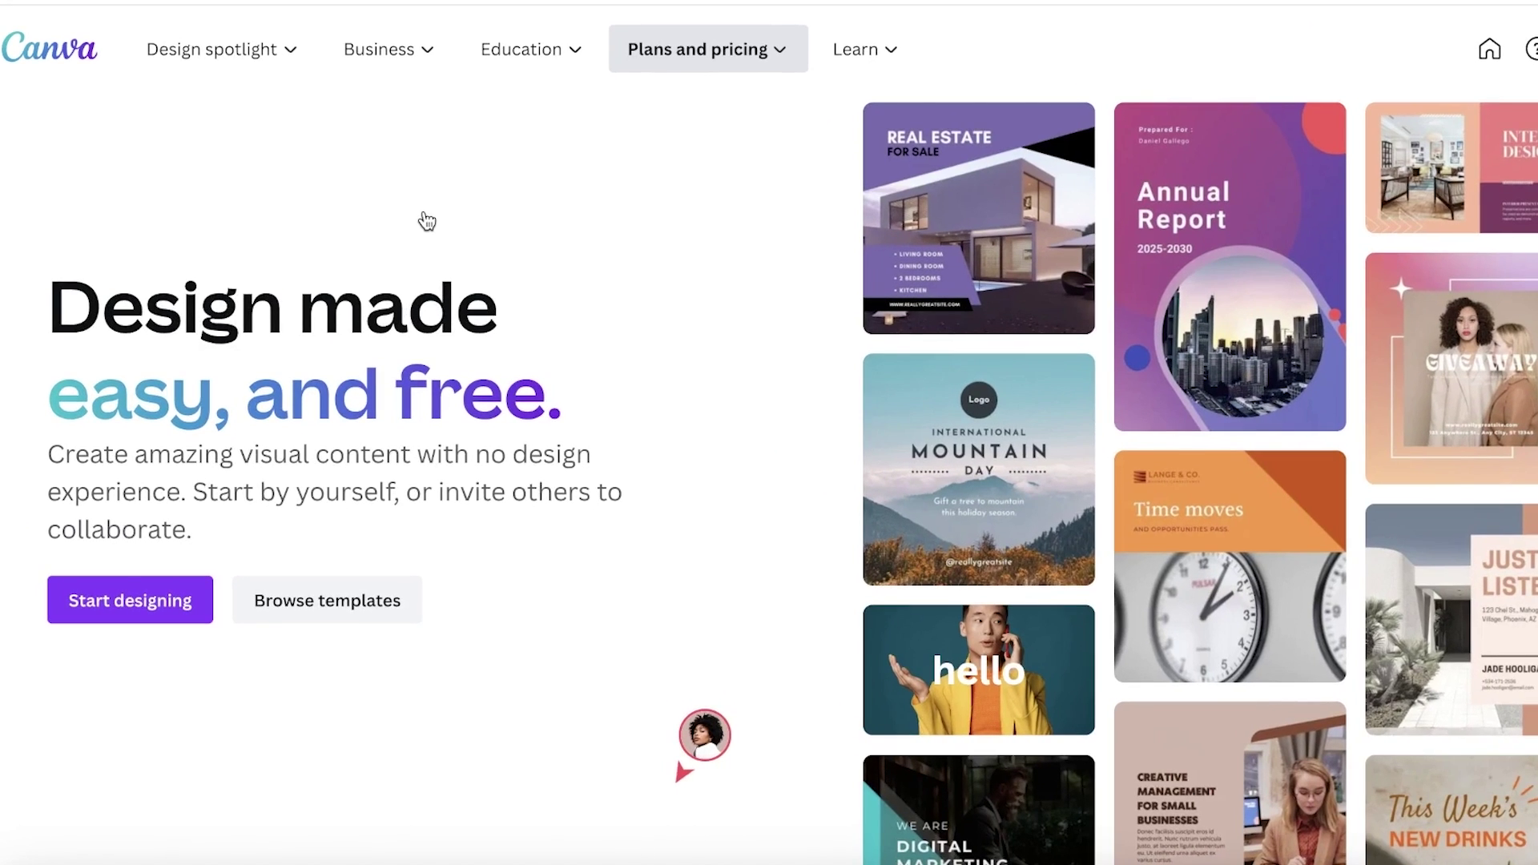
{"action": "scroll", "coordinate": [429, 246], "scroll_direction": "down", "scroll_amount": 10}
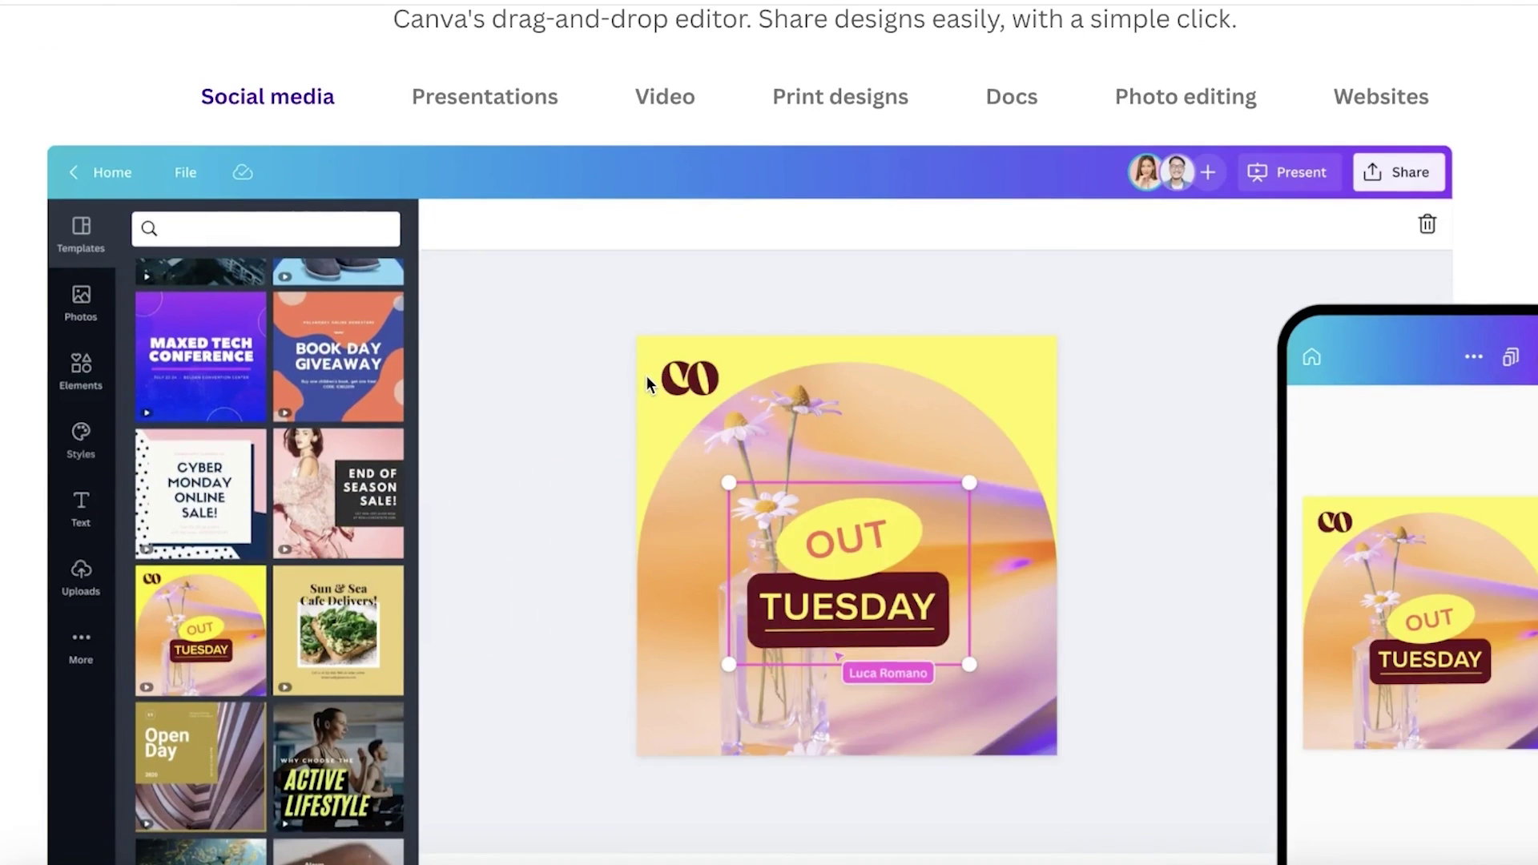
{"action": "scroll", "coordinate": [537, 410], "scroll_direction": "down", "scroll_amount": 5}
{"action": "scroll", "coordinate": [530, 411], "scroll_direction": "up", "scroll_amount": 10}
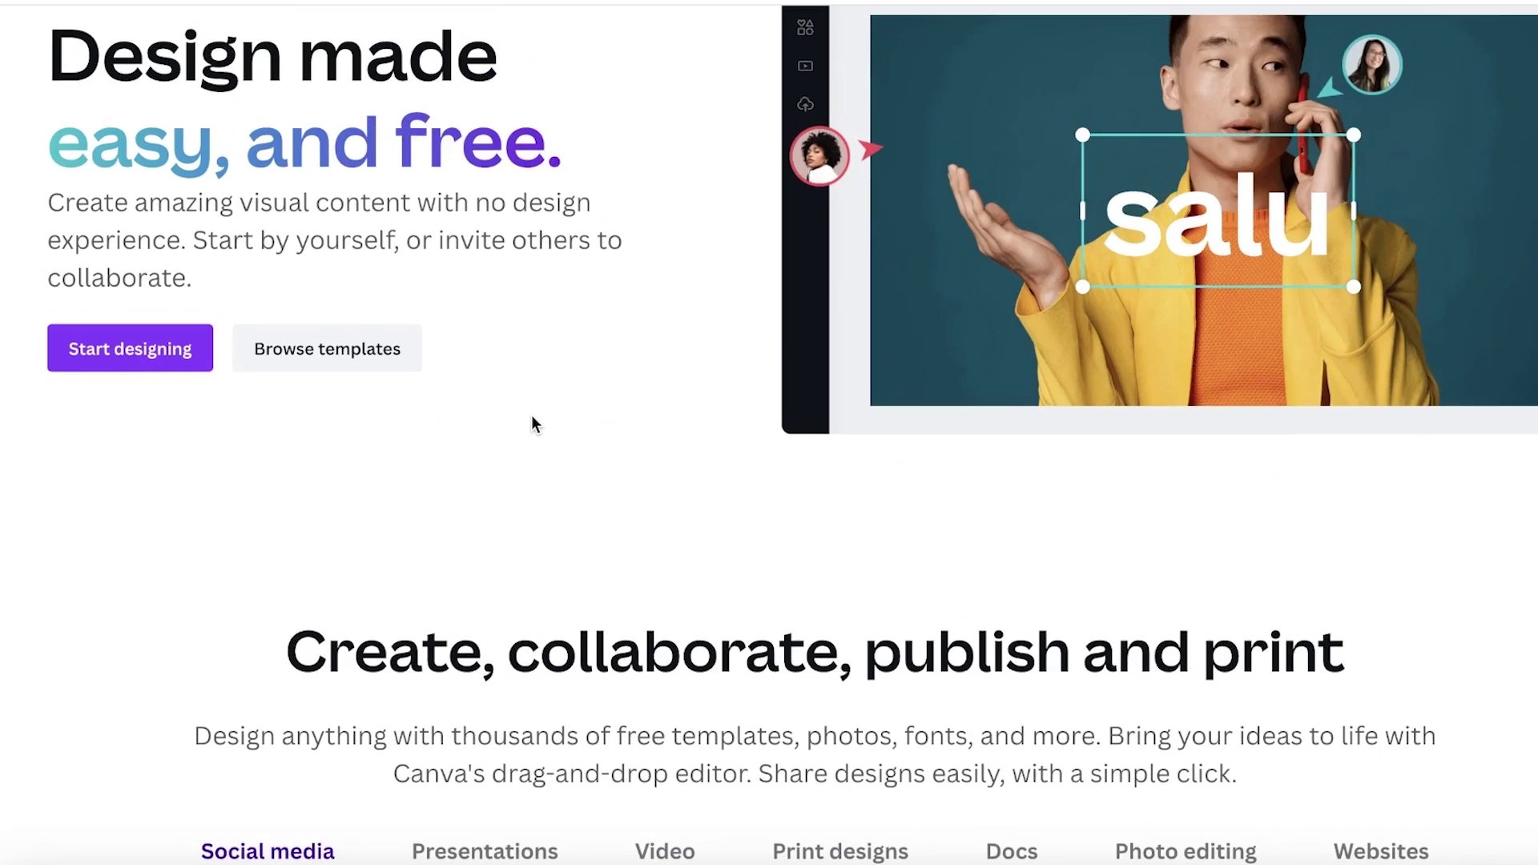
{"action": "scroll", "coordinate": [528, 424], "scroll_direction": "up", "scroll_amount": 3}
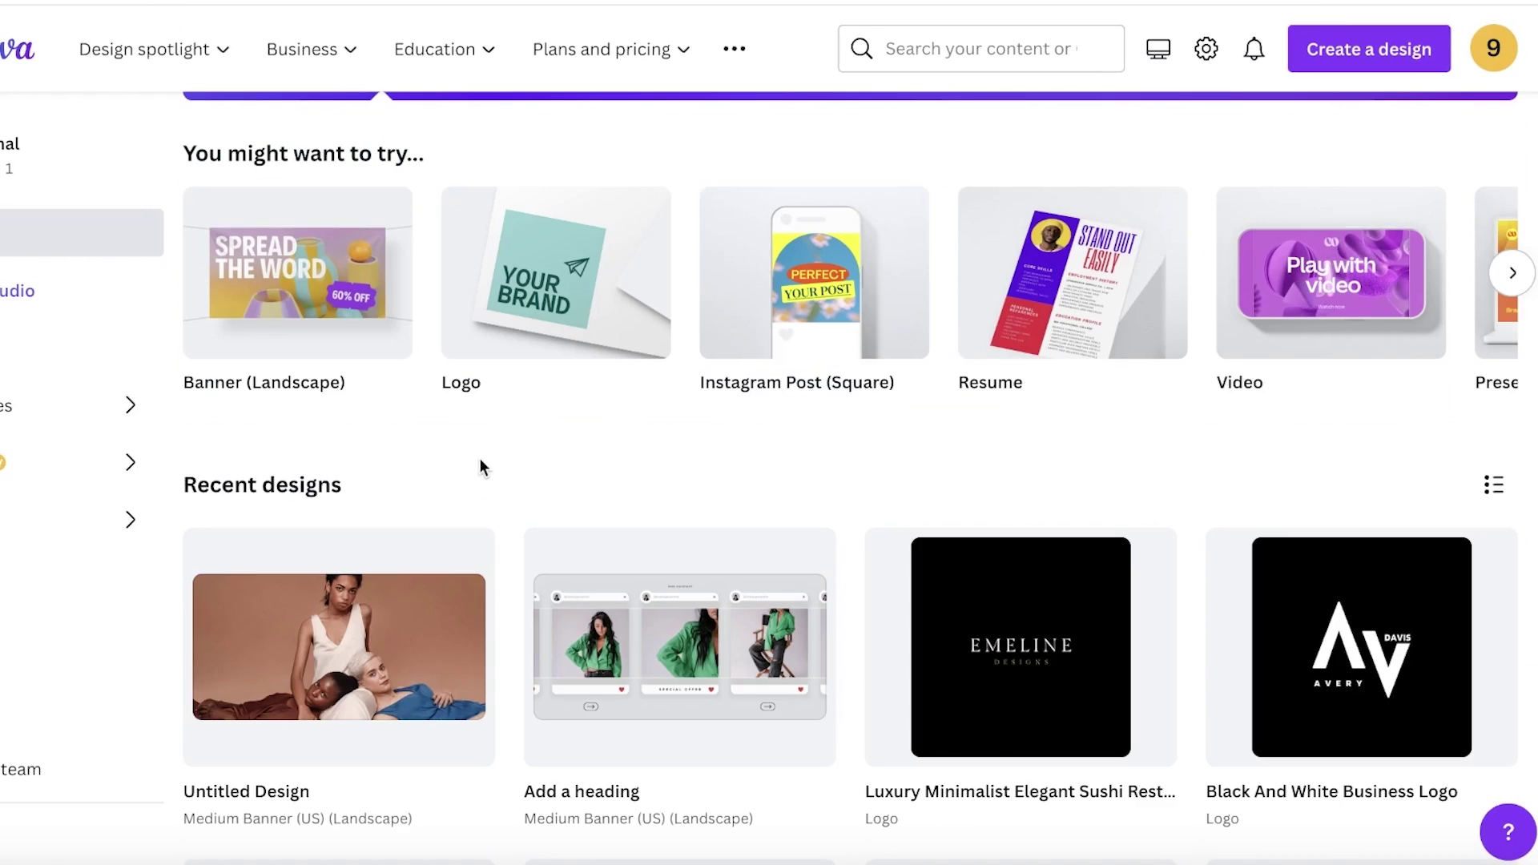
{"action": "scroll", "coordinate": [995, 444], "scroll_direction": "up", "scroll_amount": 4}
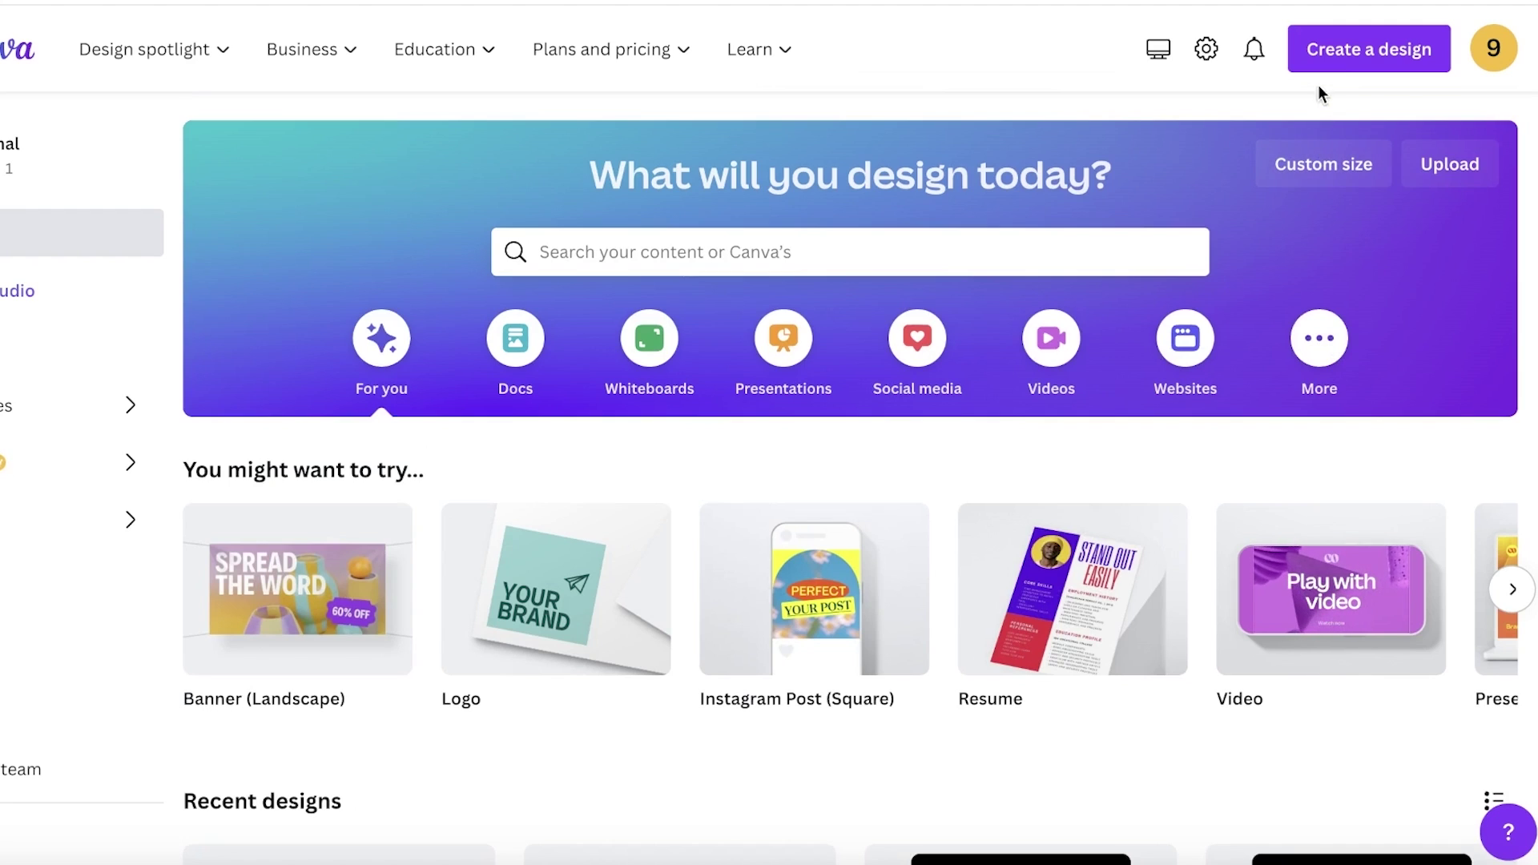
Return to the home page to create a 10 × 10 in custom-size design.
{"action": "left_click", "coordinate": [1323, 162]}
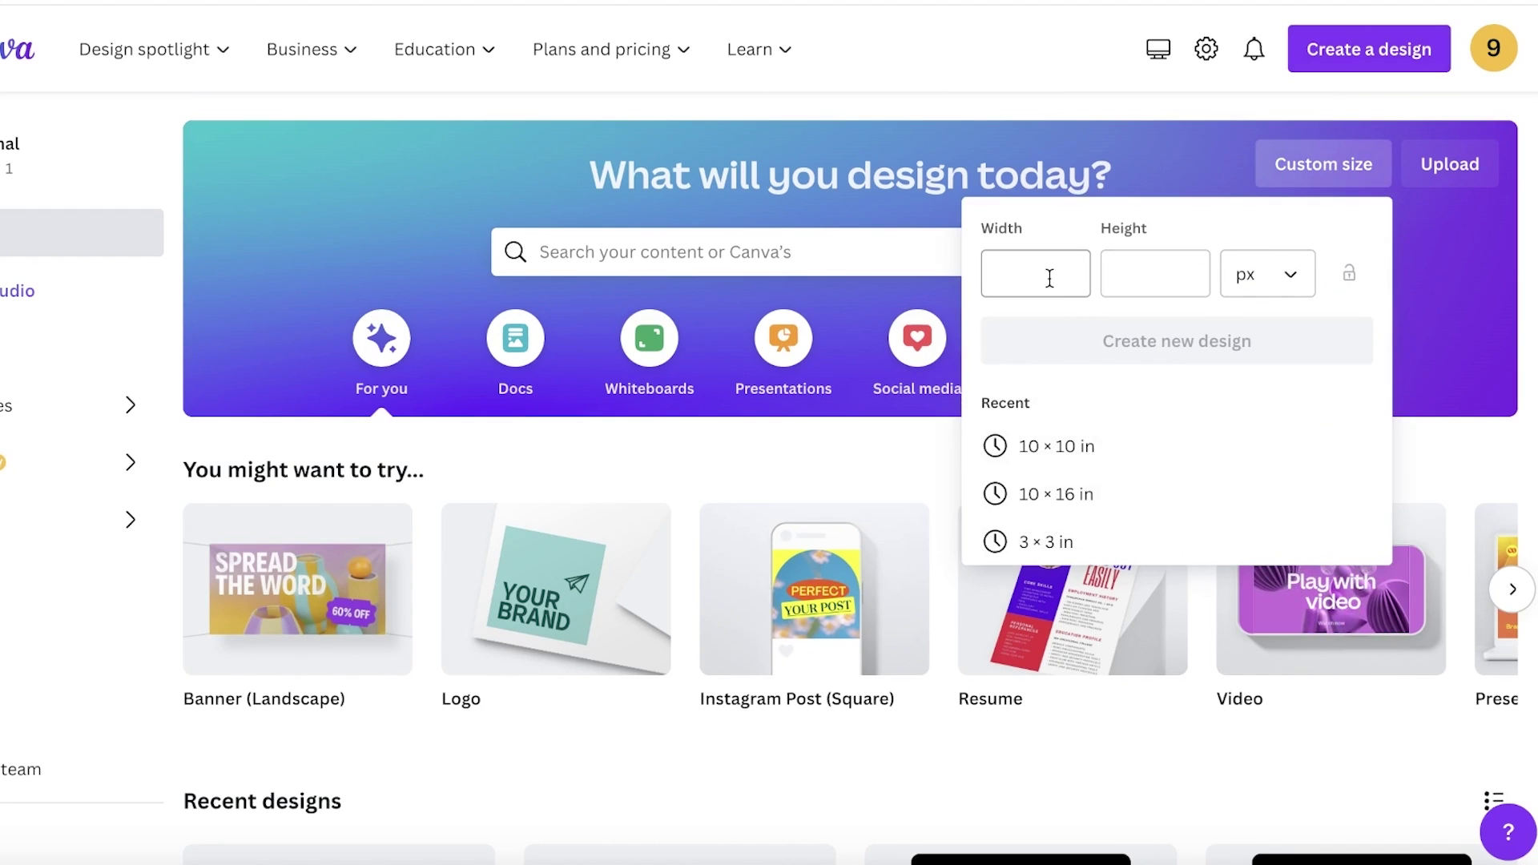
{"action": "left_click", "coordinate": [709, 178]}
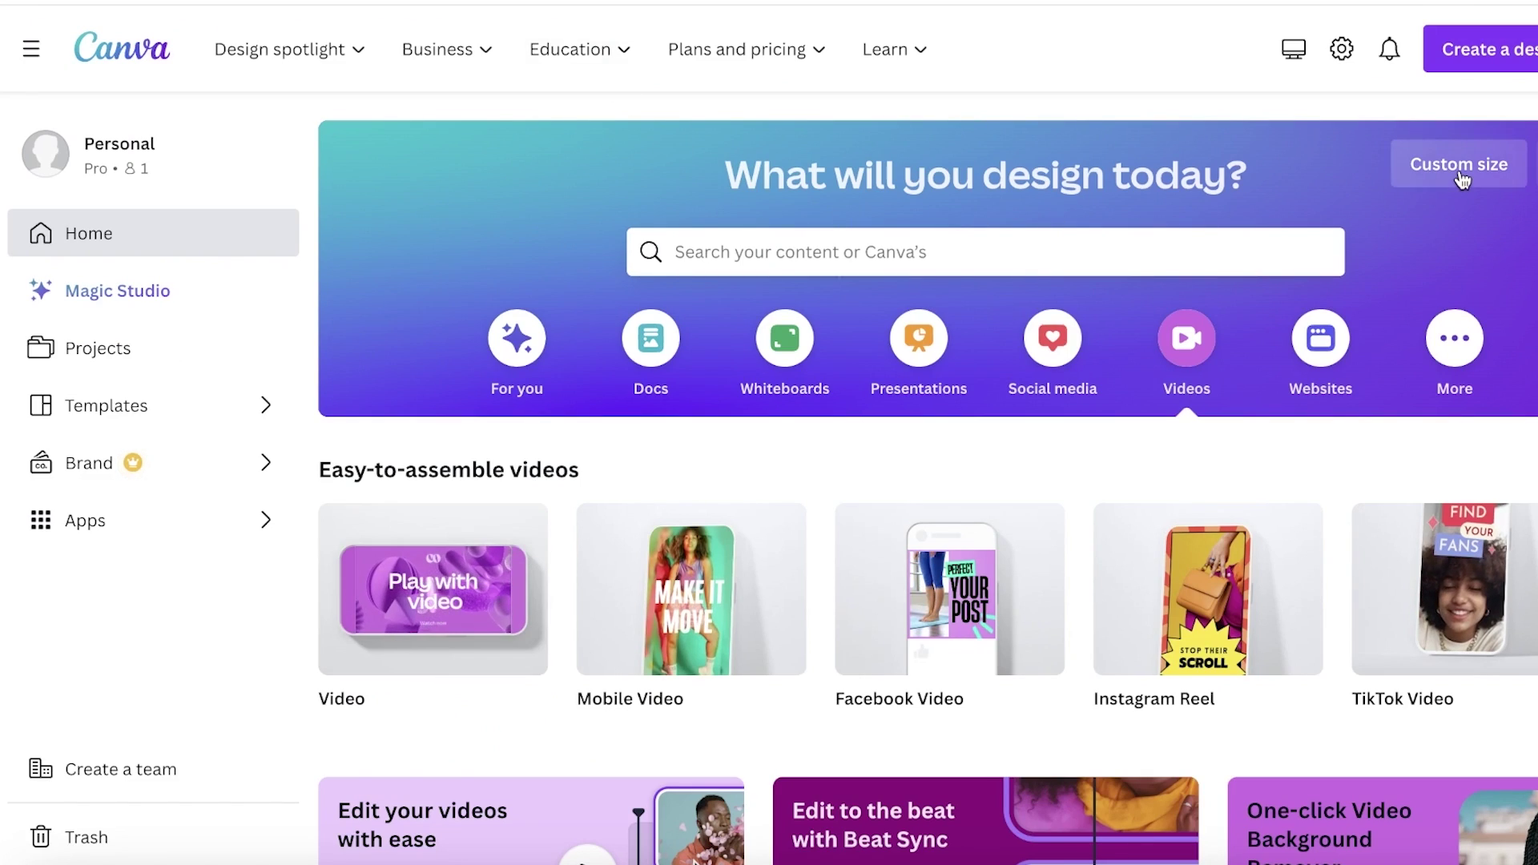
{"action": "left_click", "coordinate": [1434, 169]}
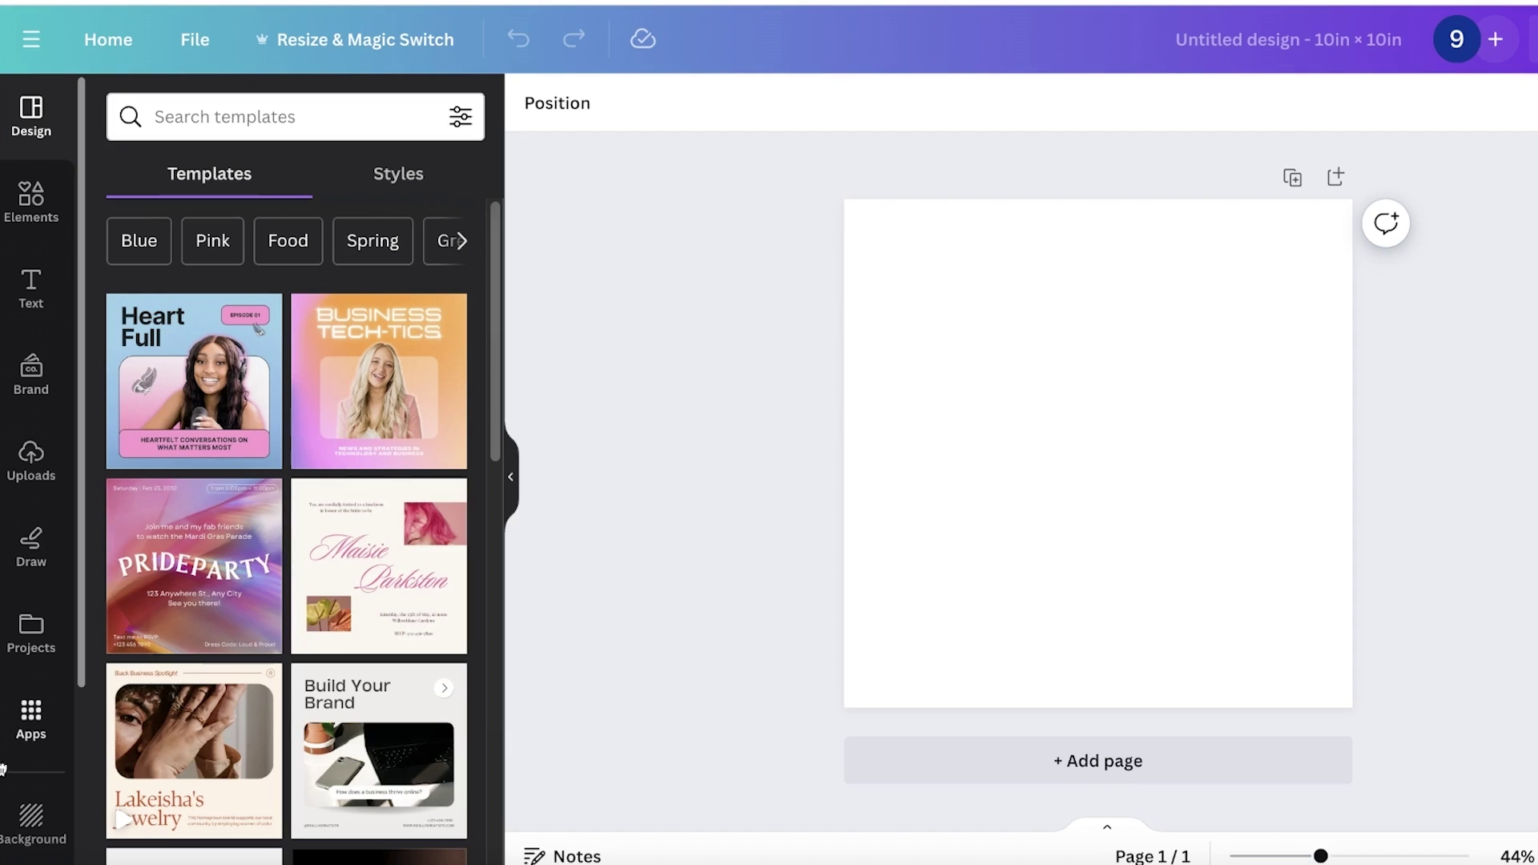
Search the Apps panel for 'magic madia' to find the Magic Media app.
{"action": "left_click", "coordinate": [32, 720]}
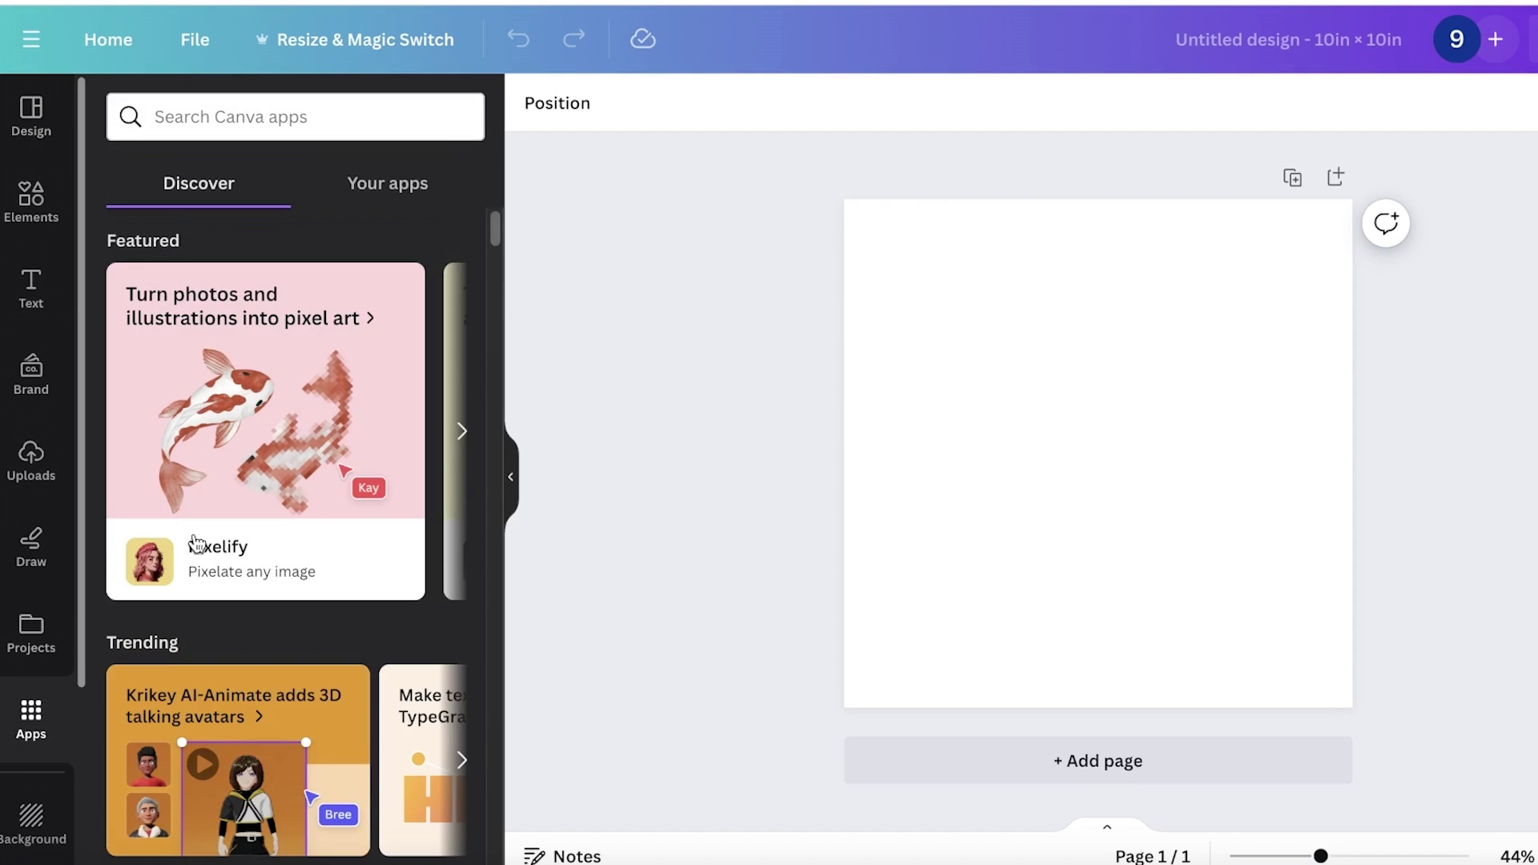
{"action": "scroll", "coordinate": [303, 257], "scroll_direction": "down", "scroll_amount": 2}
{"action": "scroll", "coordinate": [305, 267], "scroll_direction": "down", "scroll_amount": 4}
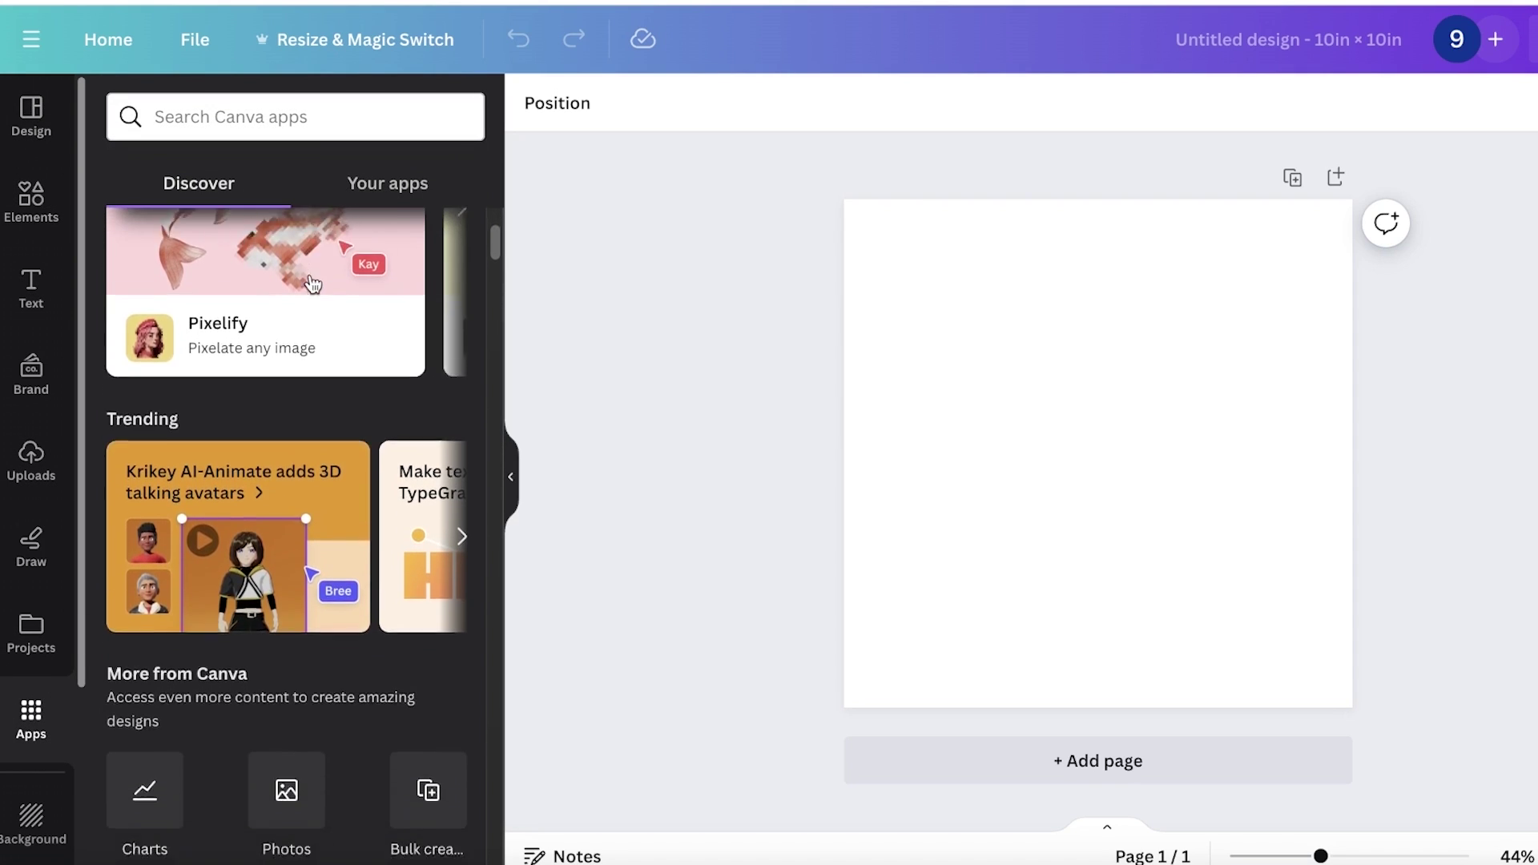
{"action": "scroll", "coordinate": [265, 385], "scroll_direction": "down", "scroll_amount": 1}
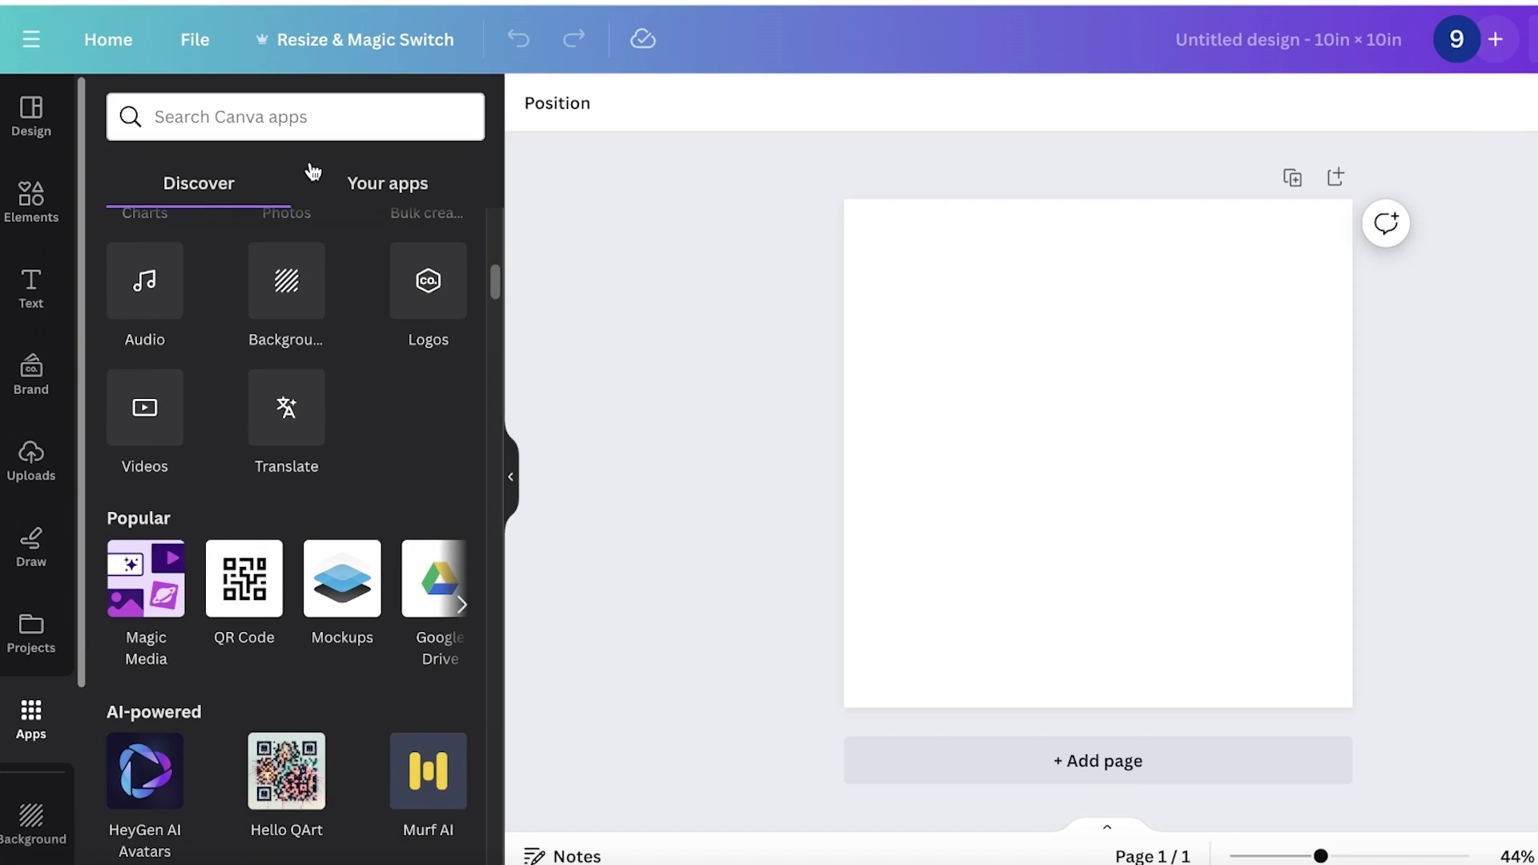
{"action": "left_click", "coordinate": [316, 117]}
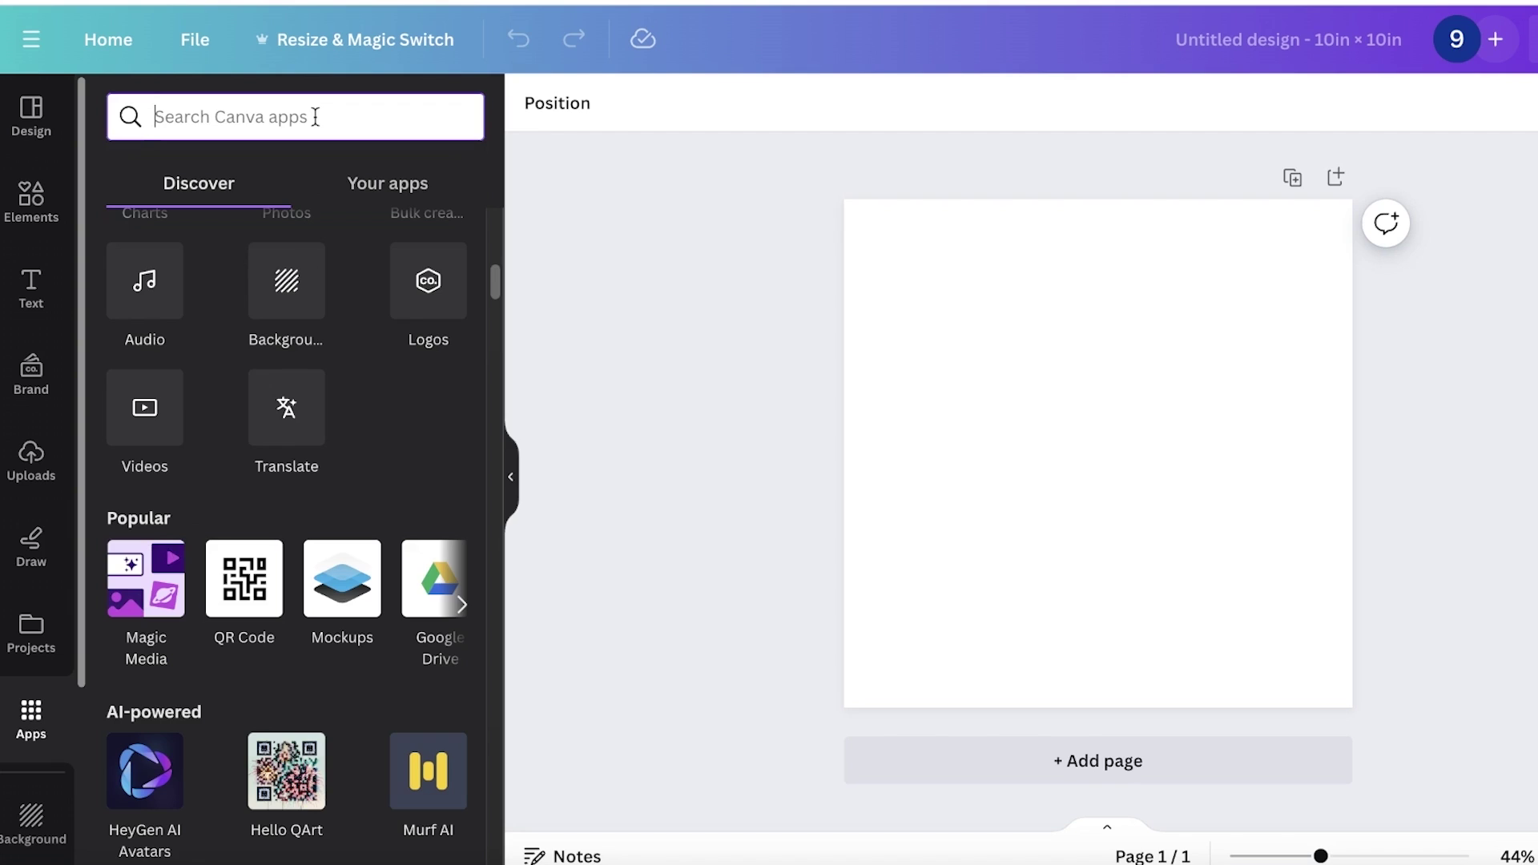
{"action": "type", "text": "magic ma"}
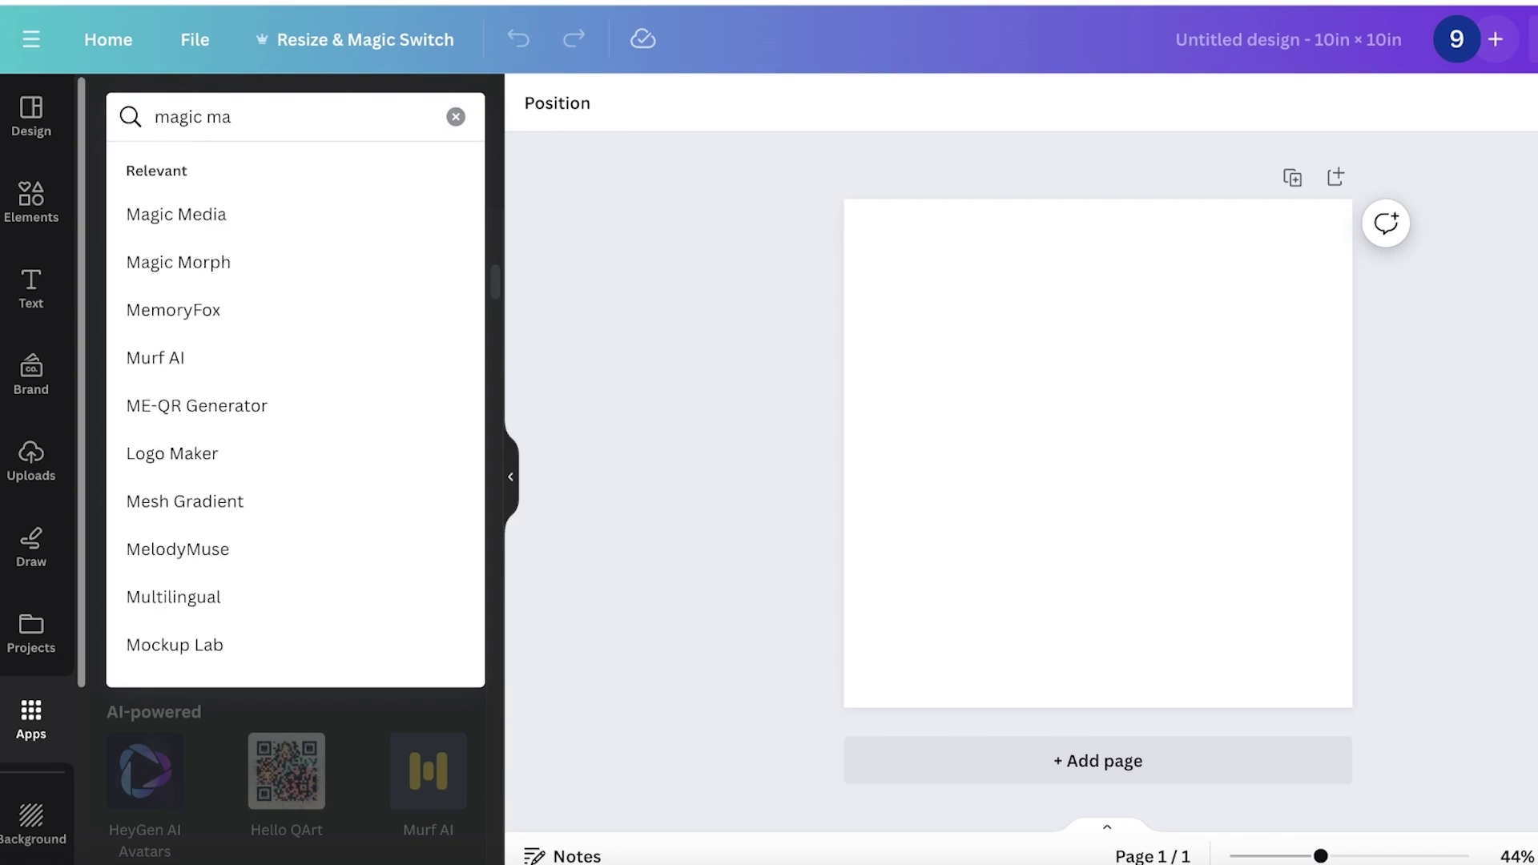
{"action": "type", "text": "dia"}
{"action": "key", "text": "Return"}
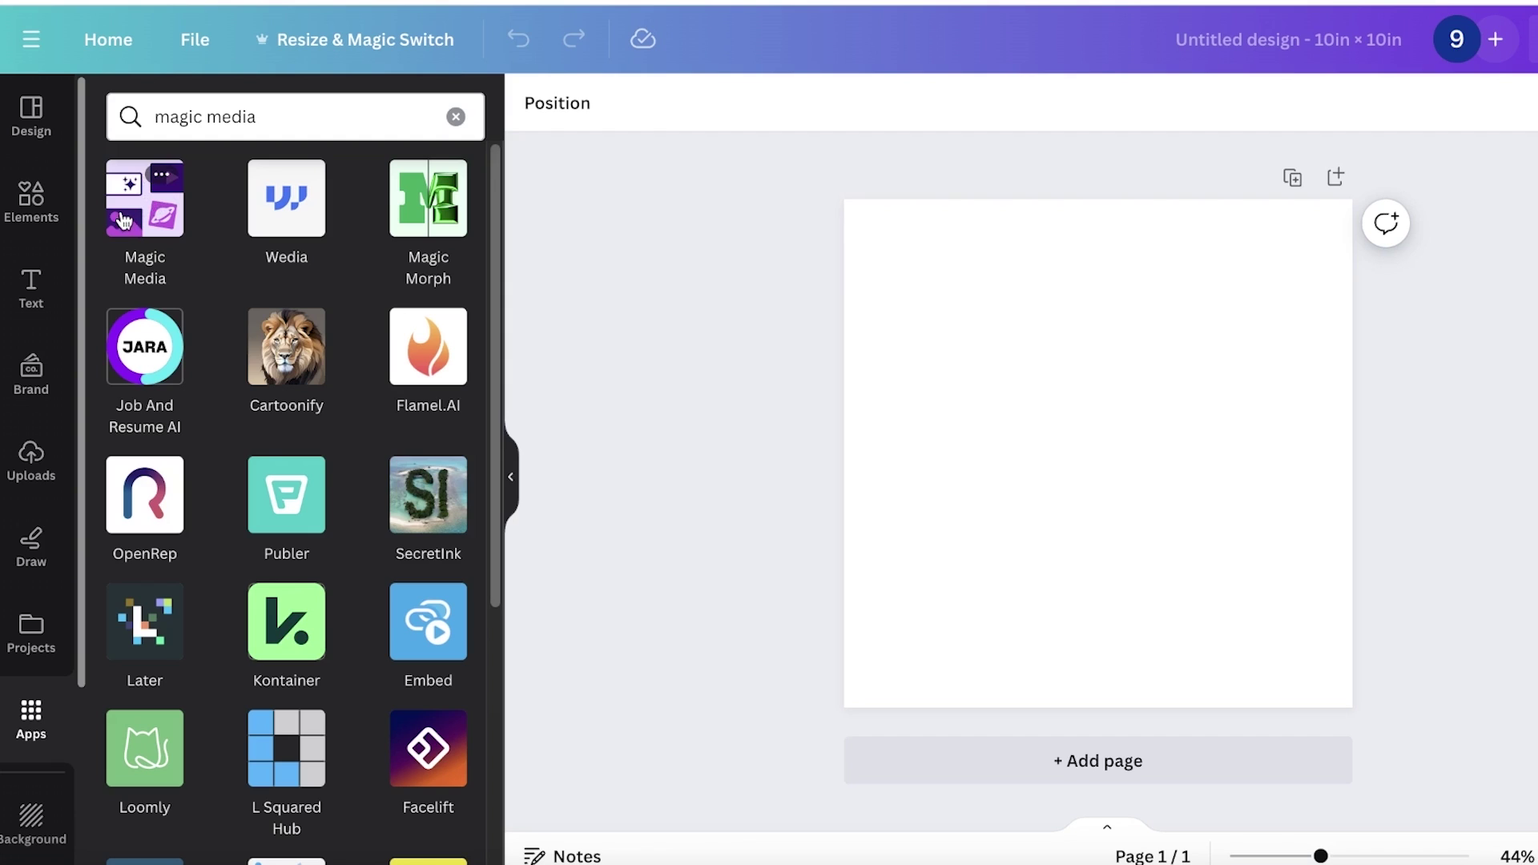
Open the Magic Media app on its Videos tab.
{"action": "left_click", "coordinate": [122, 212]}
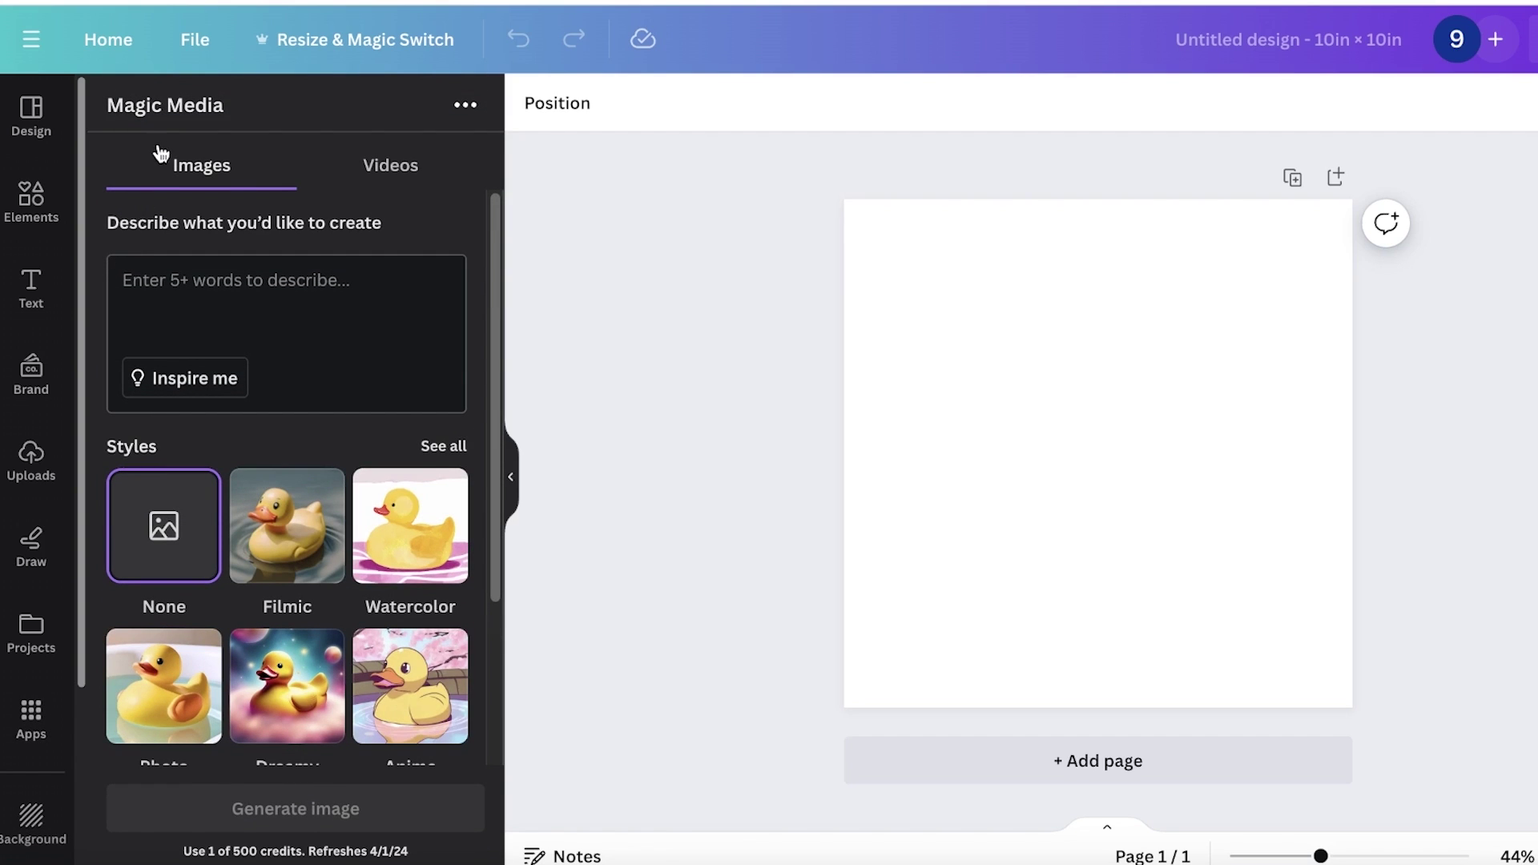
{"action": "scroll", "coordinate": [185, 280], "scroll_direction": "down", "scroll_amount": 3}
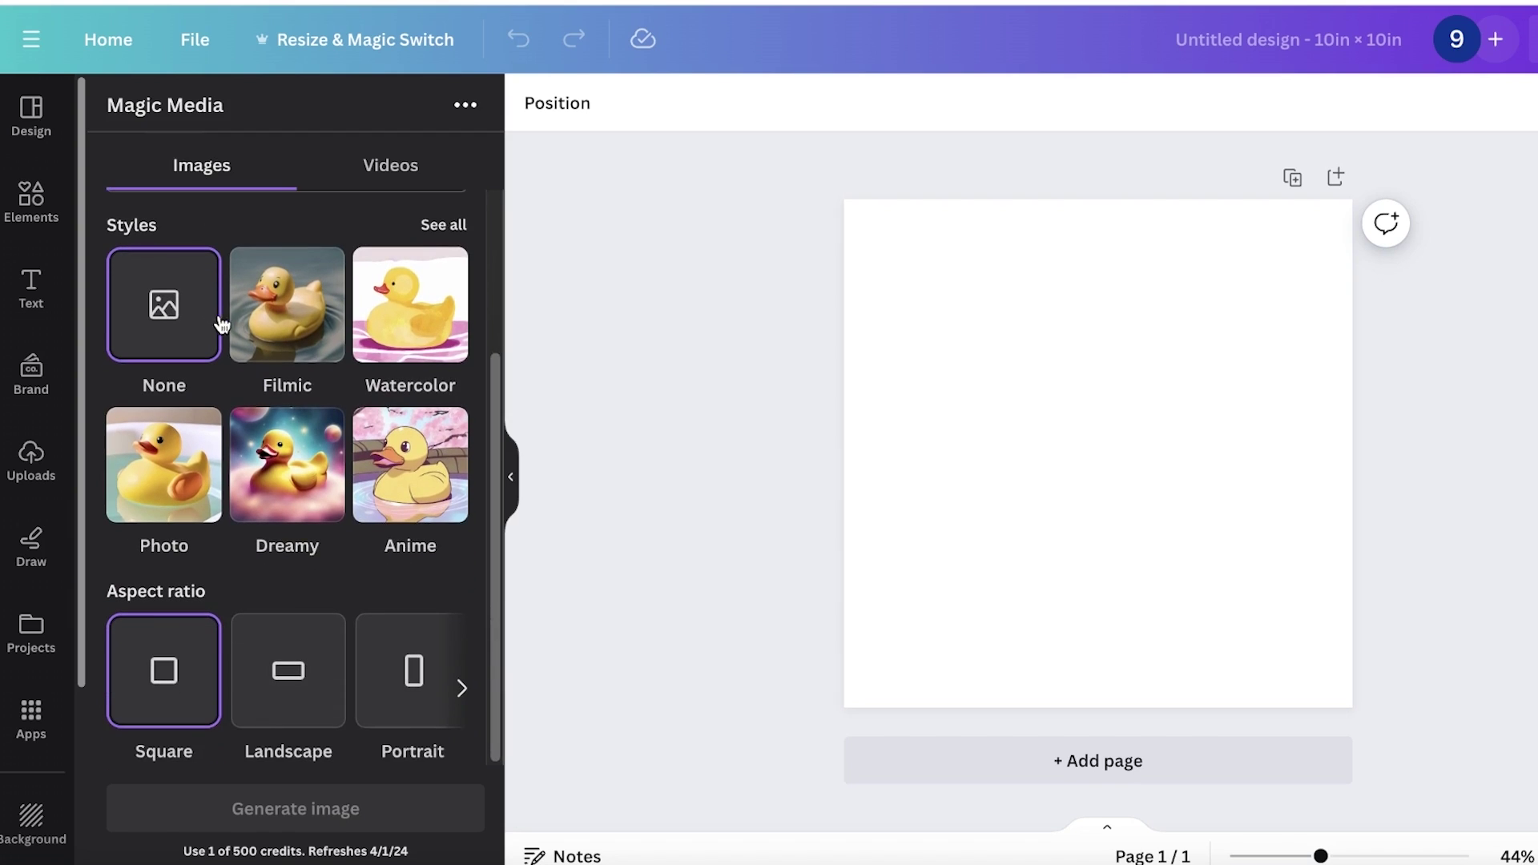
{"action": "left_click", "coordinate": [370, 165]}
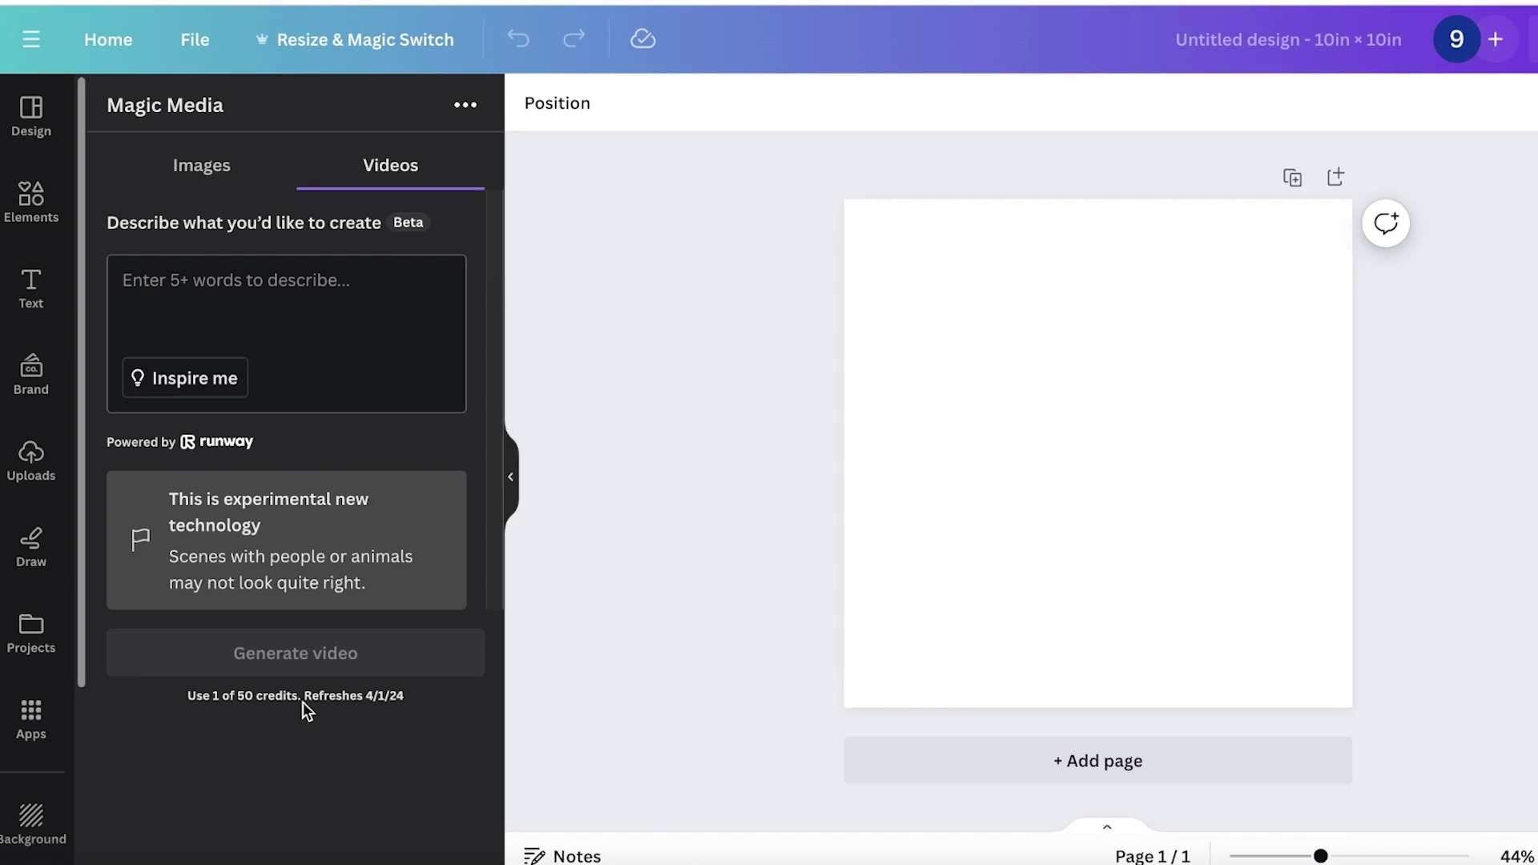
Replace the Inspire me sample prompt with the pasted dog-in-meadow description.
{"action": "left_click", "coordinate": [341, 336]}
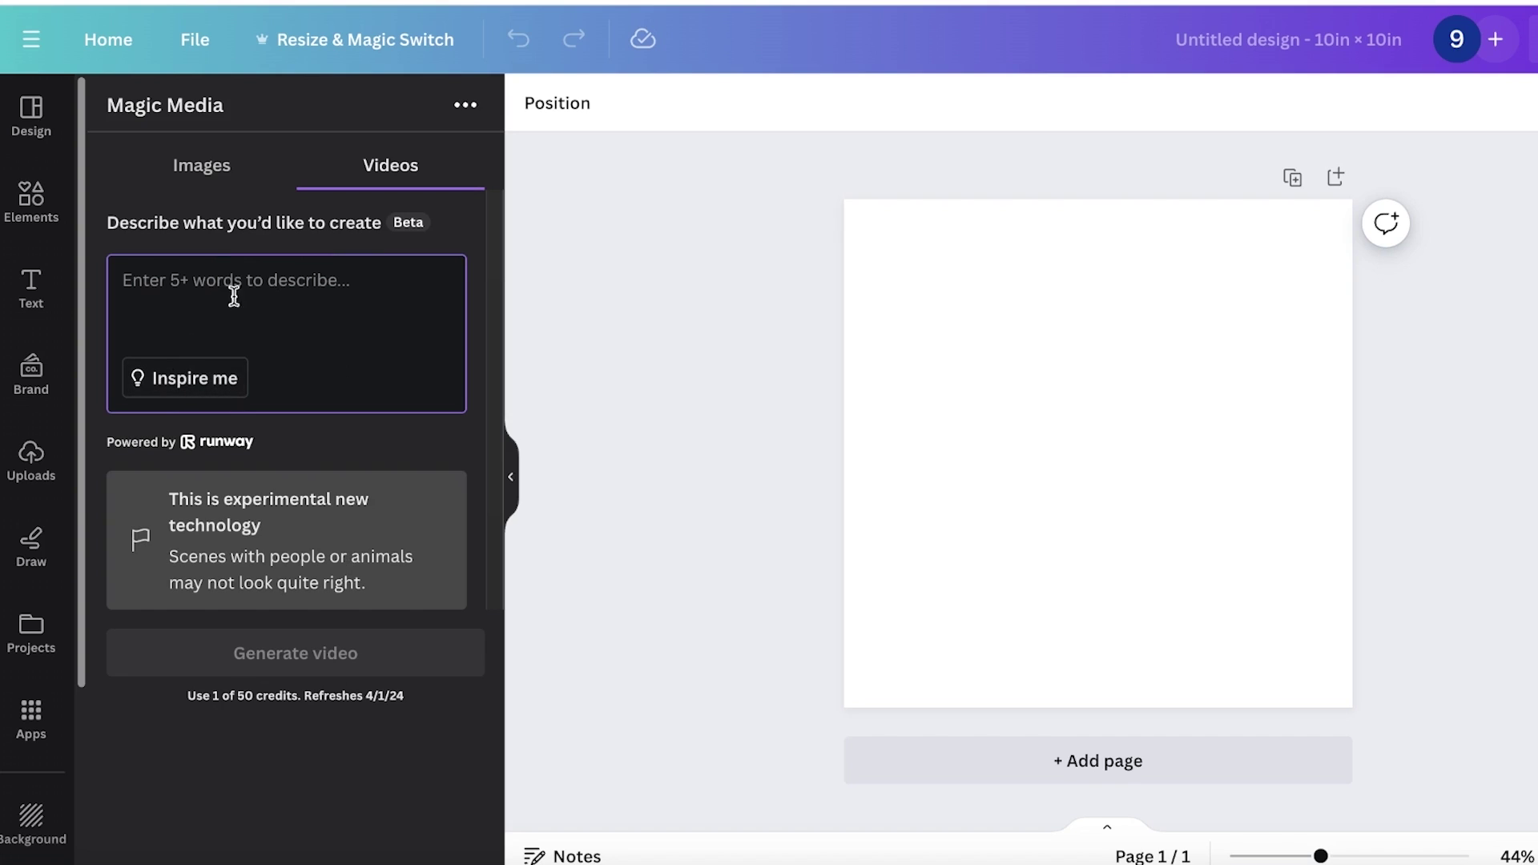
{"action": "left_click", "coordinate": [192, 384]}
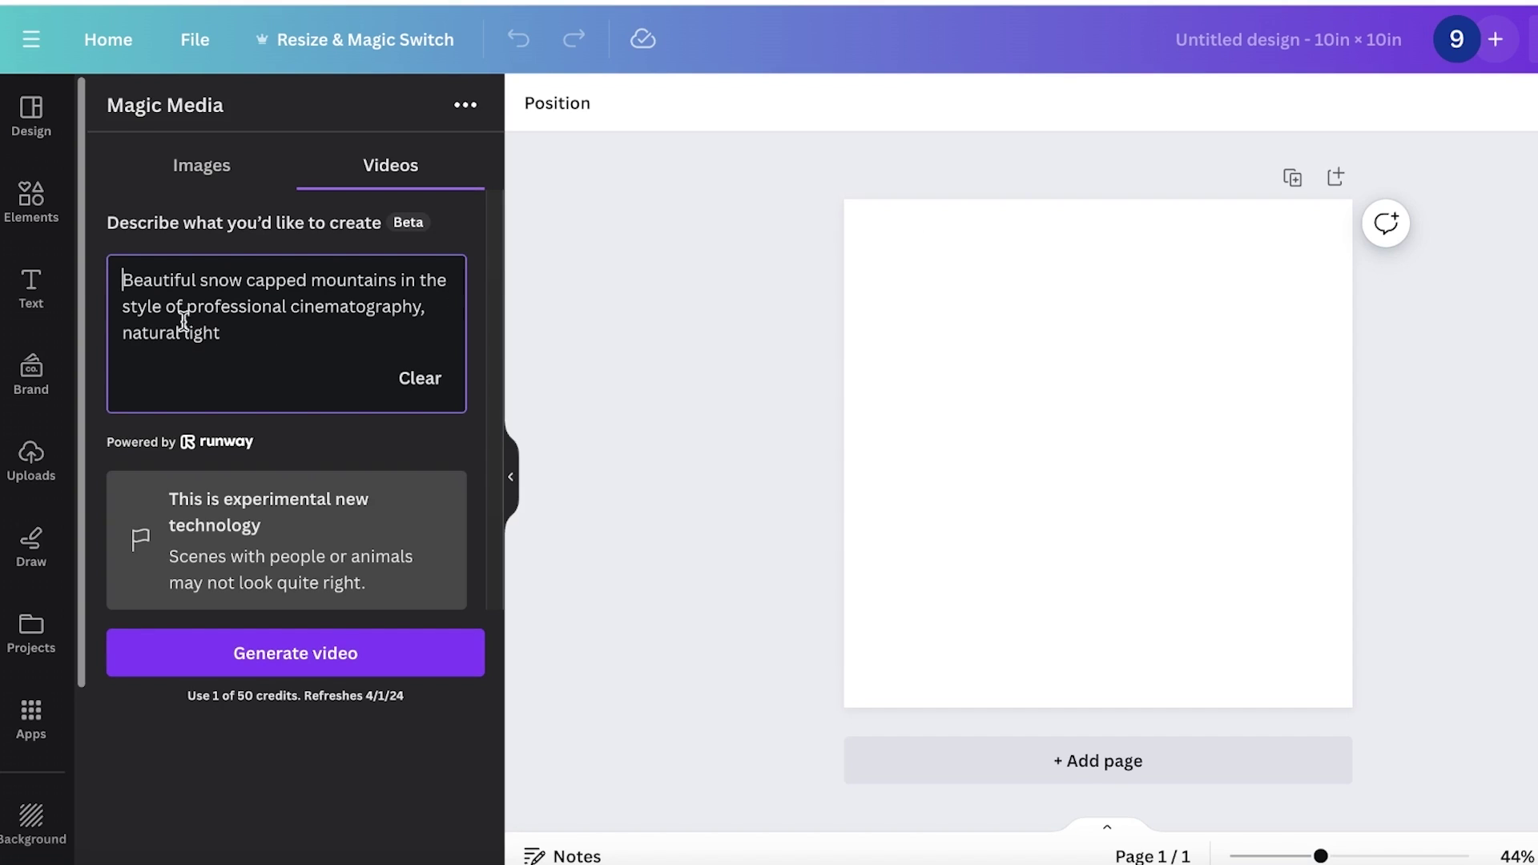
{"action": "left_click_drag", "start_coordinate": [377, 377], "coordinate": [165, 192]}
{"action": "type", "text": "Generate a delightful video of a cheerful dog running through a field of flowers. Use AI to capture the essence of joy and beauty in this heartwarming scene. Watch as the playful pup explores the colorful meadow, creating a simple yet enchanting visual experience."}
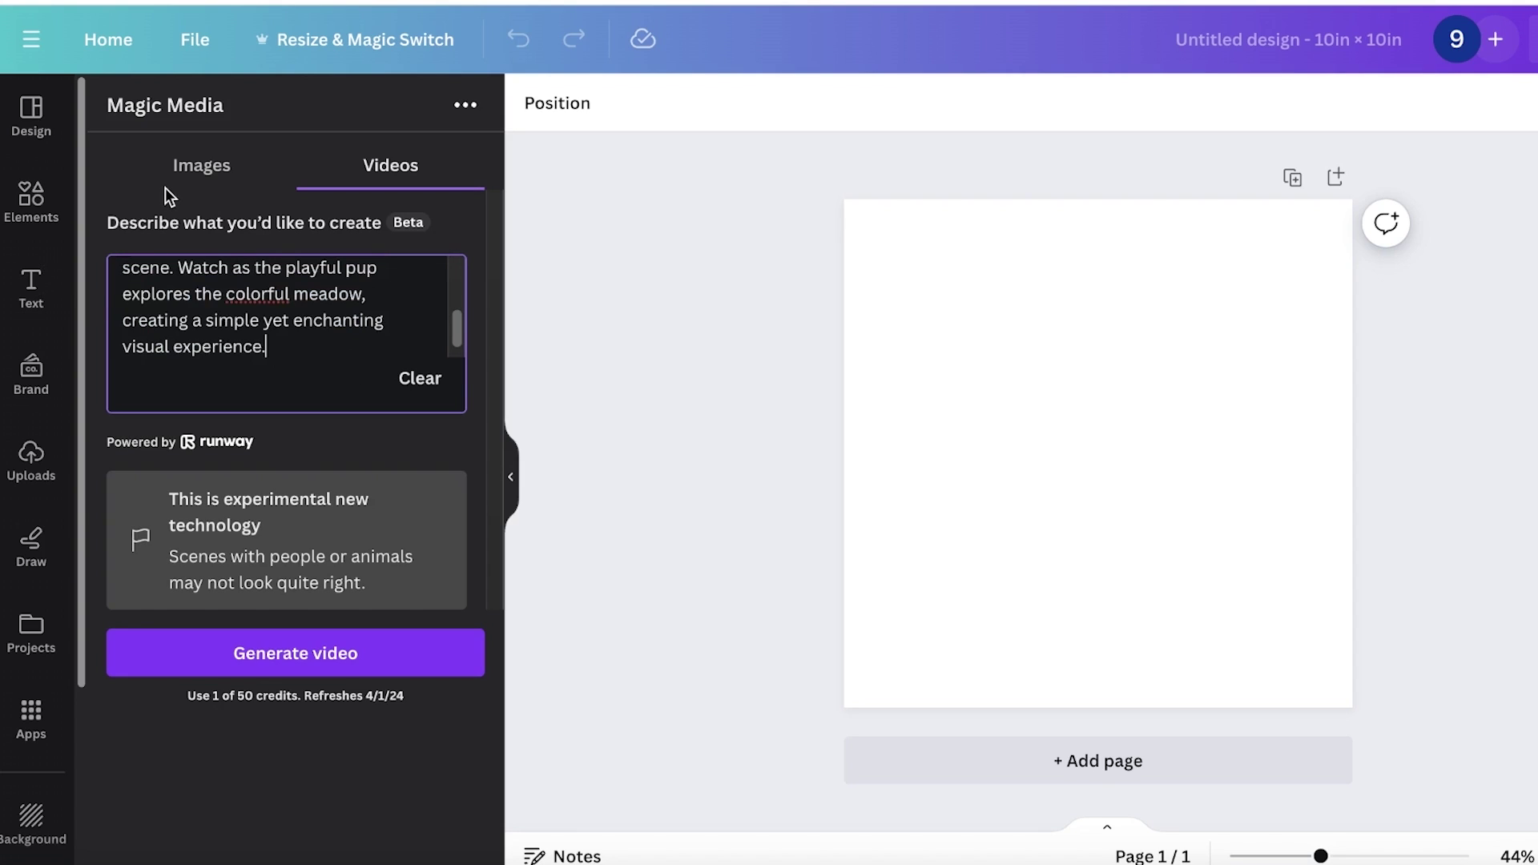
Delete the 'Use AI to capture…' sentence from the video prompt.
{"action": "scroll", "coordinate": [376, 285], "scroll_direction": "up", "scroll_amount": 3}
{"action": "scroll", "coordinate": [376, 284], "scroll_direction": "down", "scroll_amount": 2}
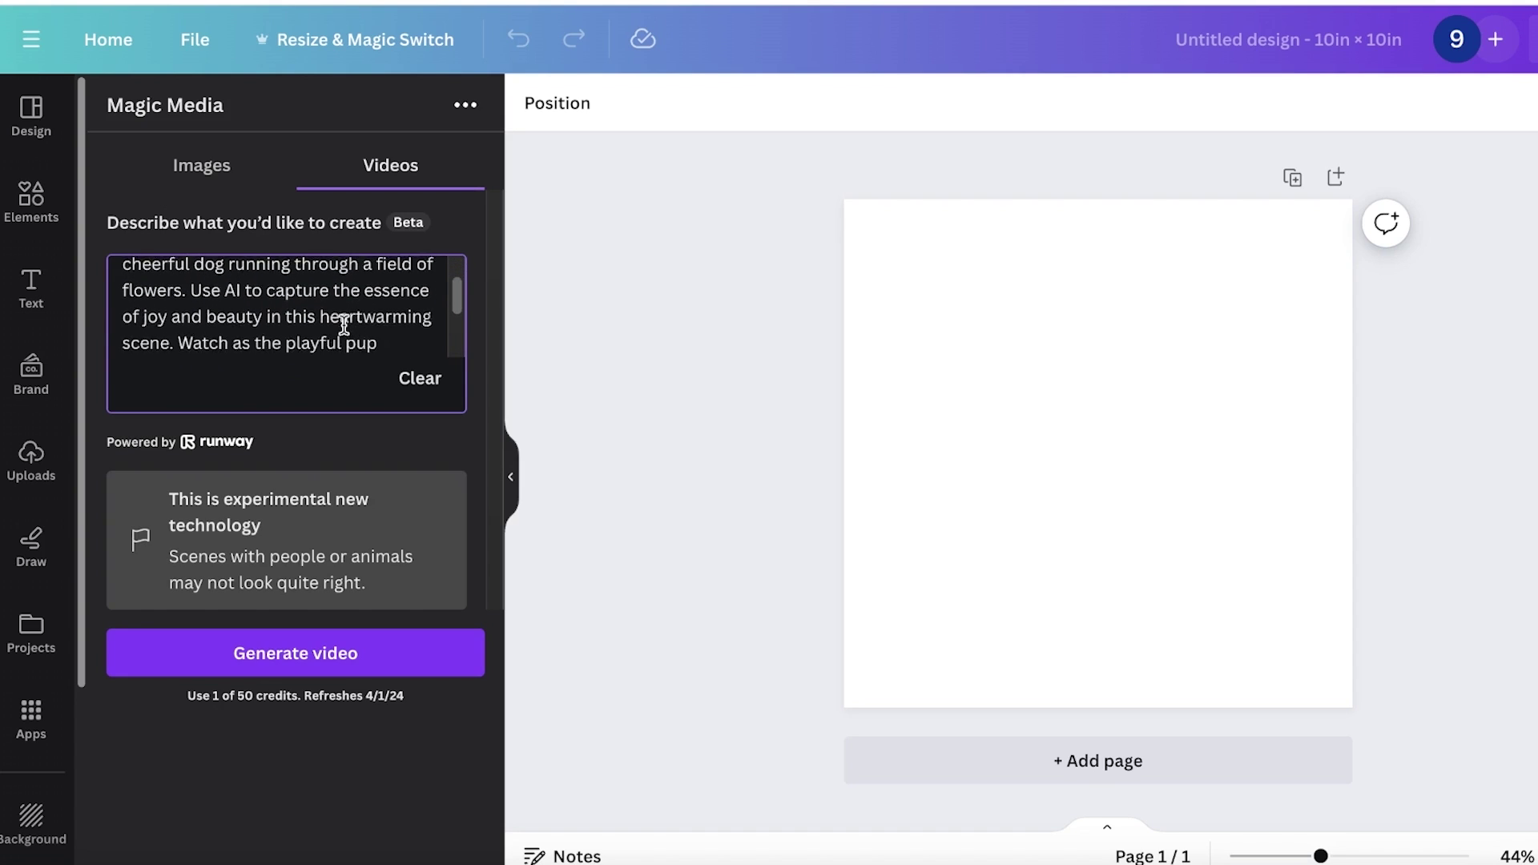
{"action": "scroll", "coordinate": [340, 319], "scroll_direction": "up", "scroll_amount": 2}
{"action": "scroll", "coordinate": [213, 342], "scroll_direction": "down", "scroll_amount": 2}
{"action": "left_click_drag", "start_coordinate": [190, 286], "coordinate": [182, 338]}
{"action": "key", "text": "BackSpace"}
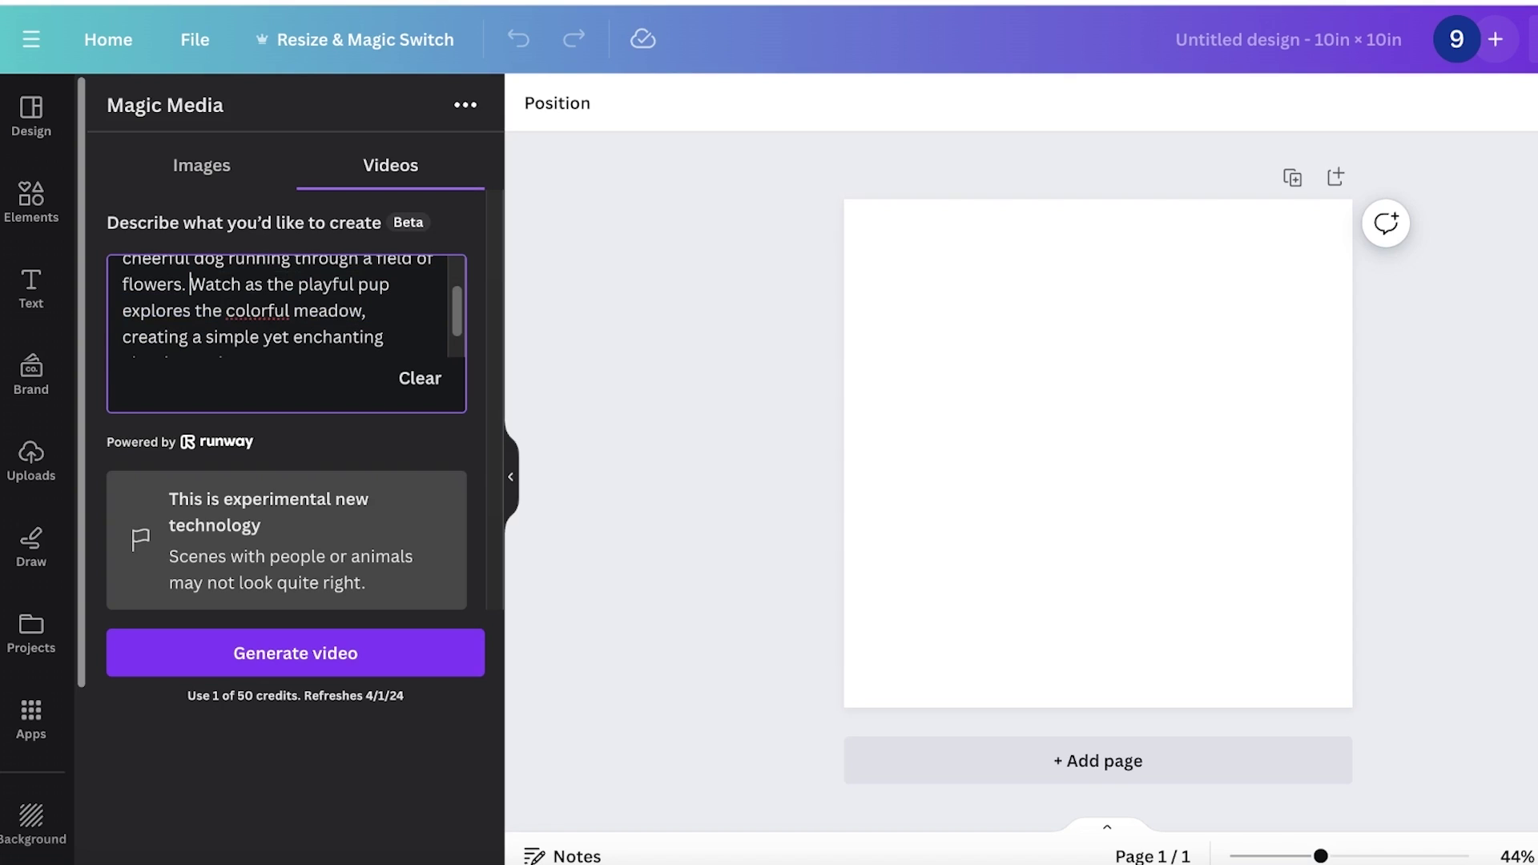
{"action": "scroll", "coordinate": [232, 317], "scroll_direction": "down", "scroll_amount": 1}
{"action": "scroll", "coordinate": [231, 319], "scroll_direction": "up", "scroll_amount": 3}
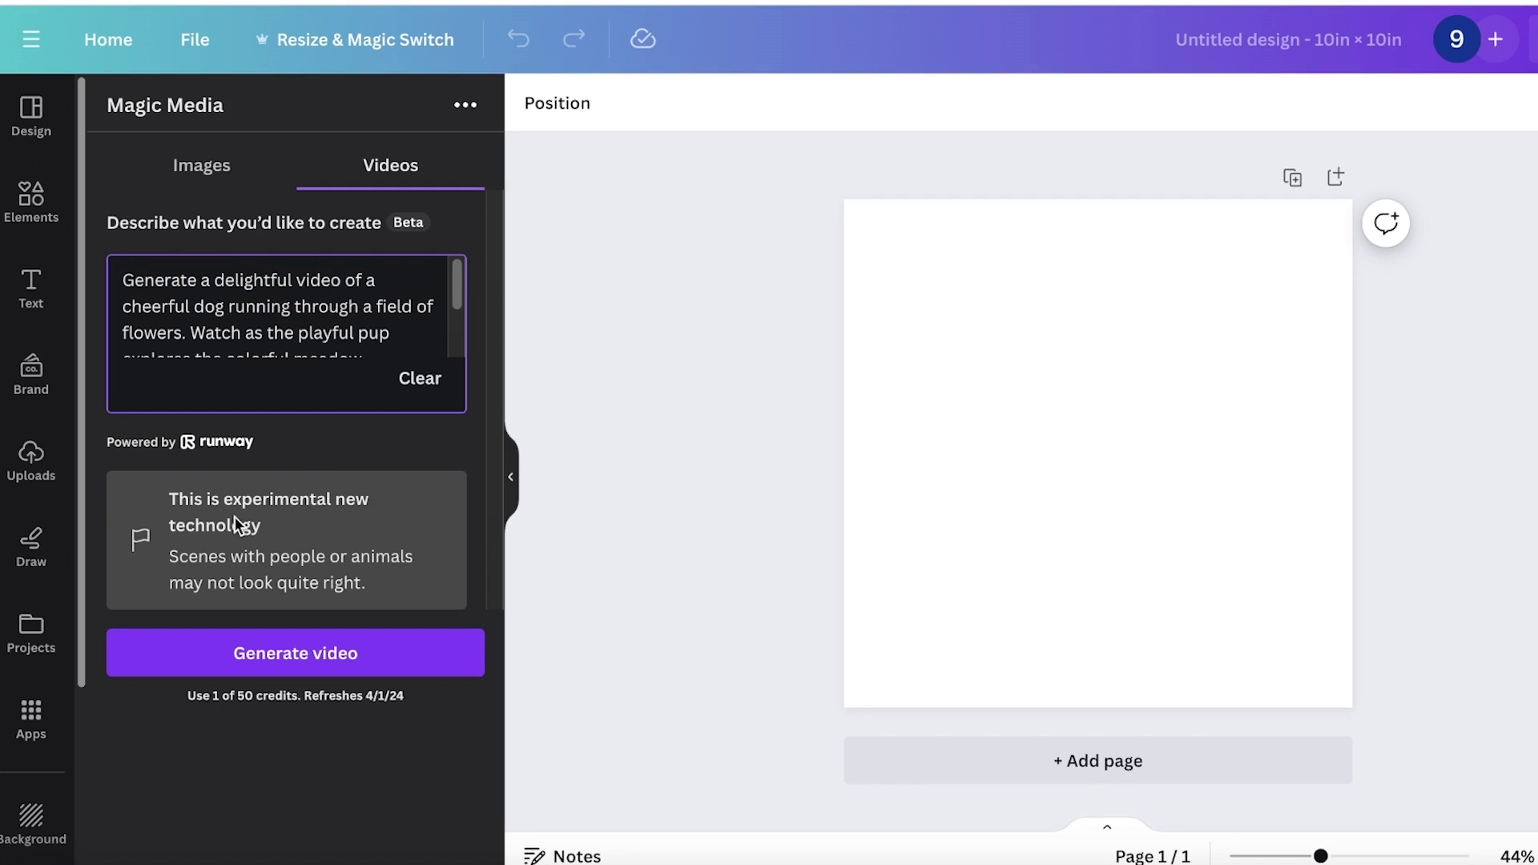
Generate the dog-in-flowers video and rename the design 'Sample AI Videos'.
{"action": "left_click", "coordinate": [265, 654]}
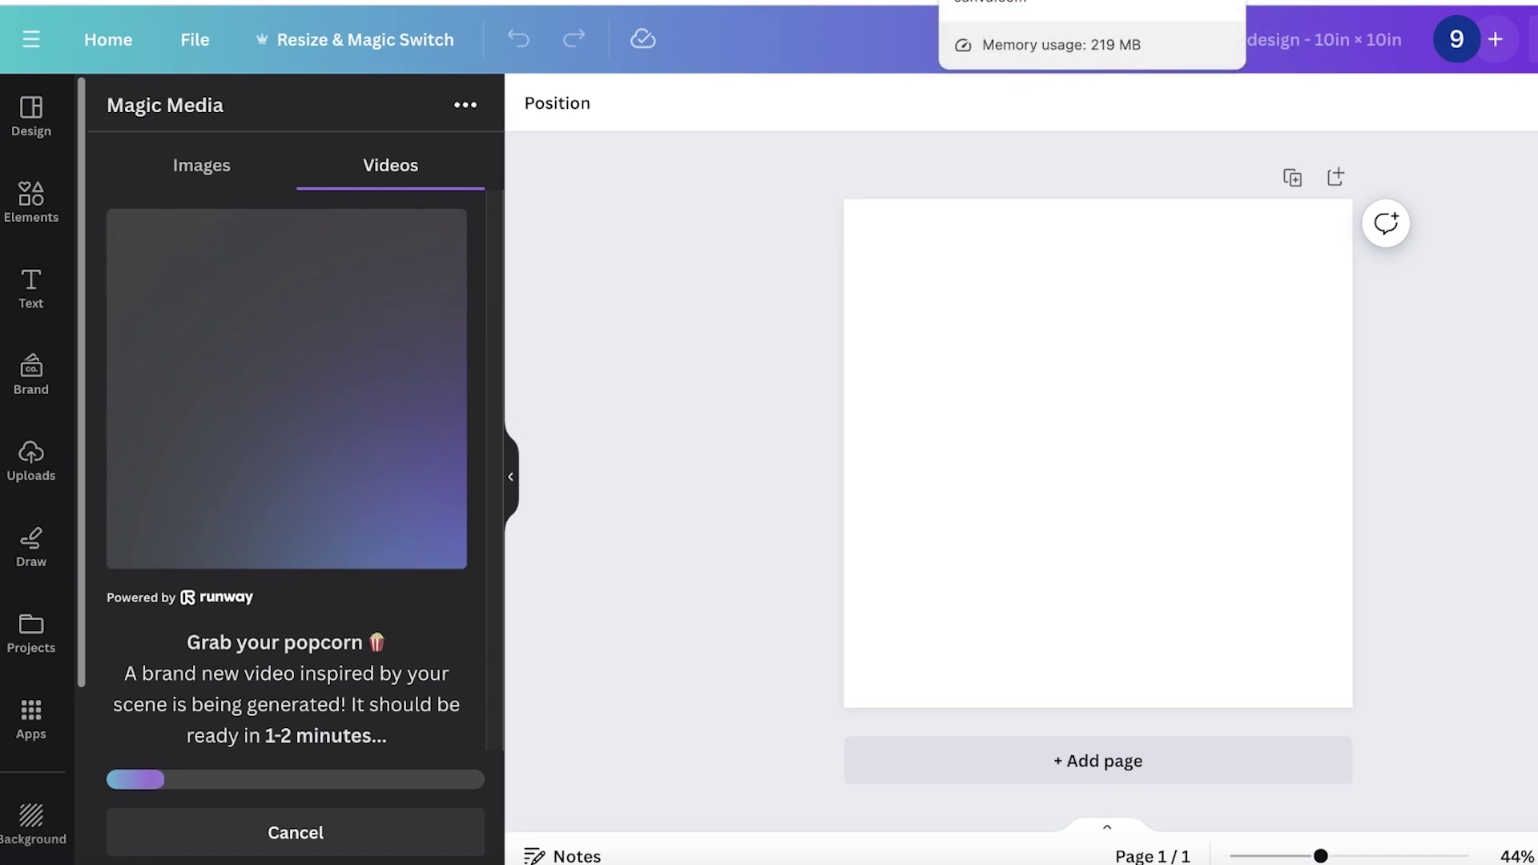
{"action": "left_click", "coordinate": [1174, 42]}
{"action": "key", "text": "BackSpace"}
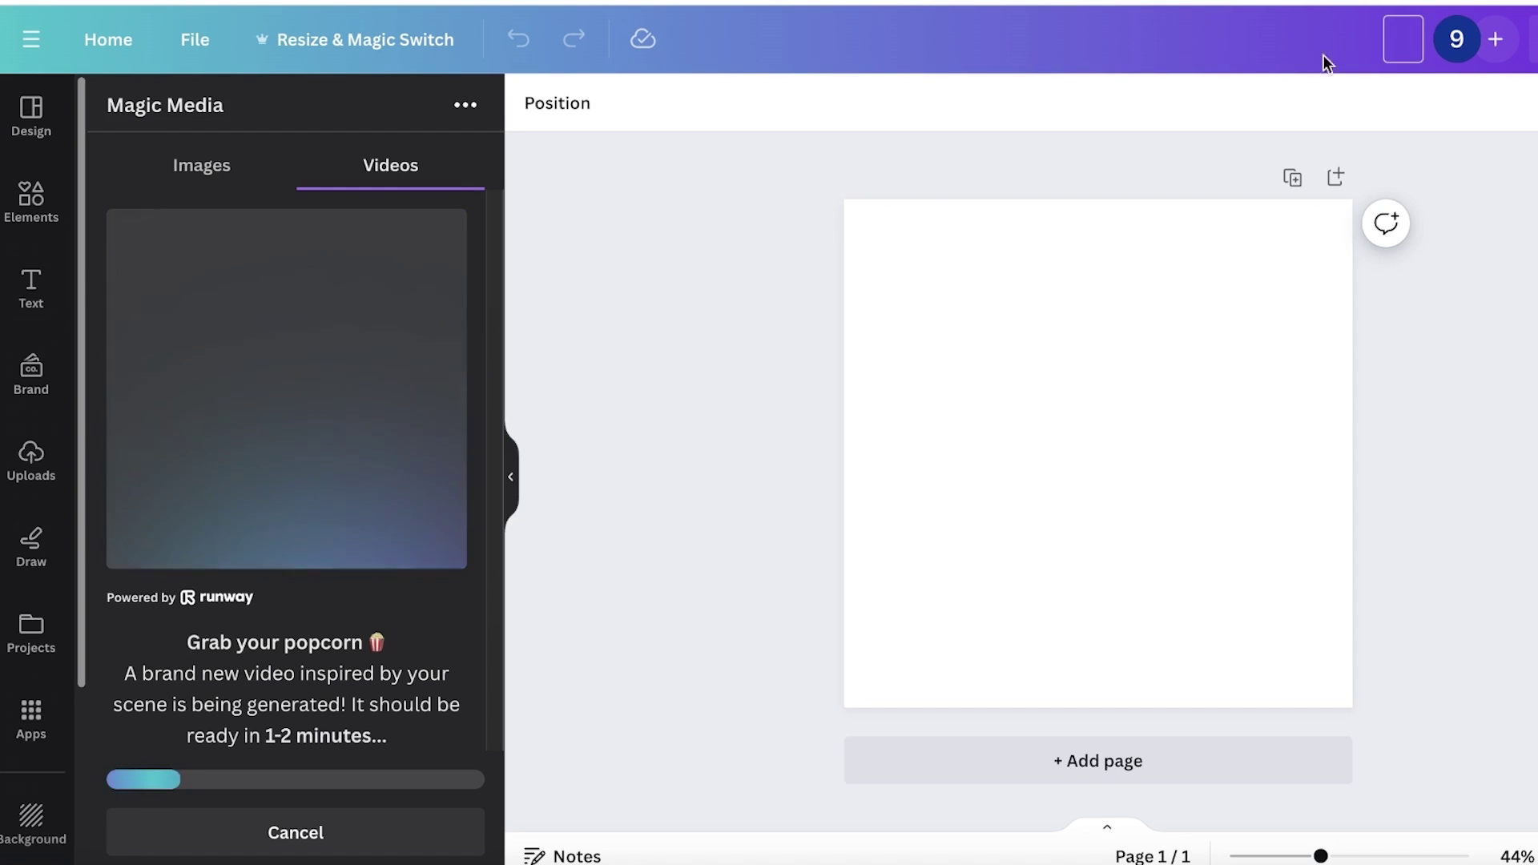
{"action": "key", "text": "Return"}
{"action": "left_click", "coordinate": [1360, 42]}
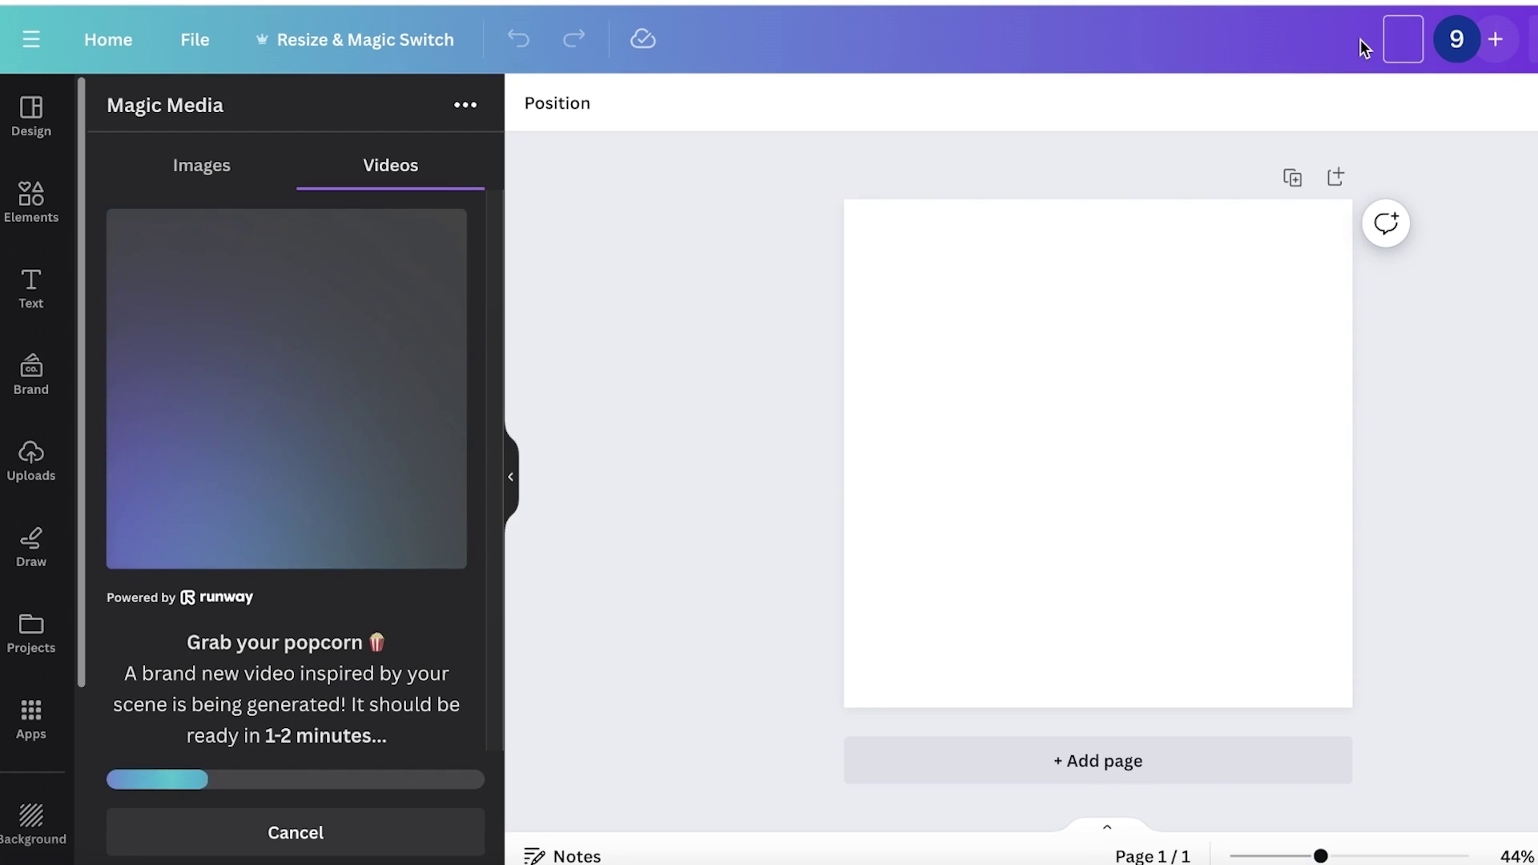
{"action": "type", "text": "Sample A"}
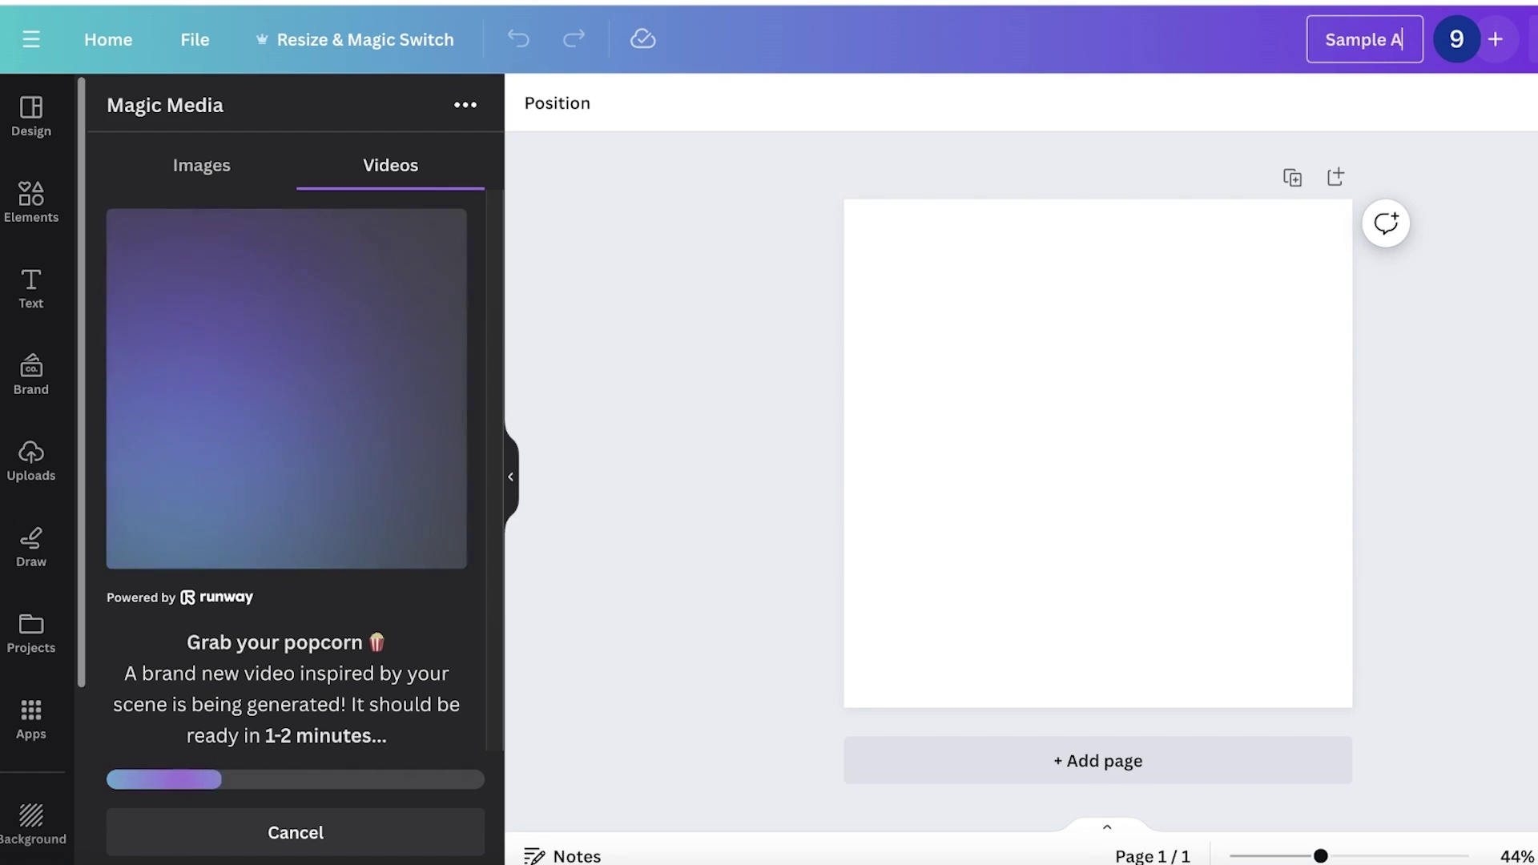
{"action": "type", "text": "I Videos"}
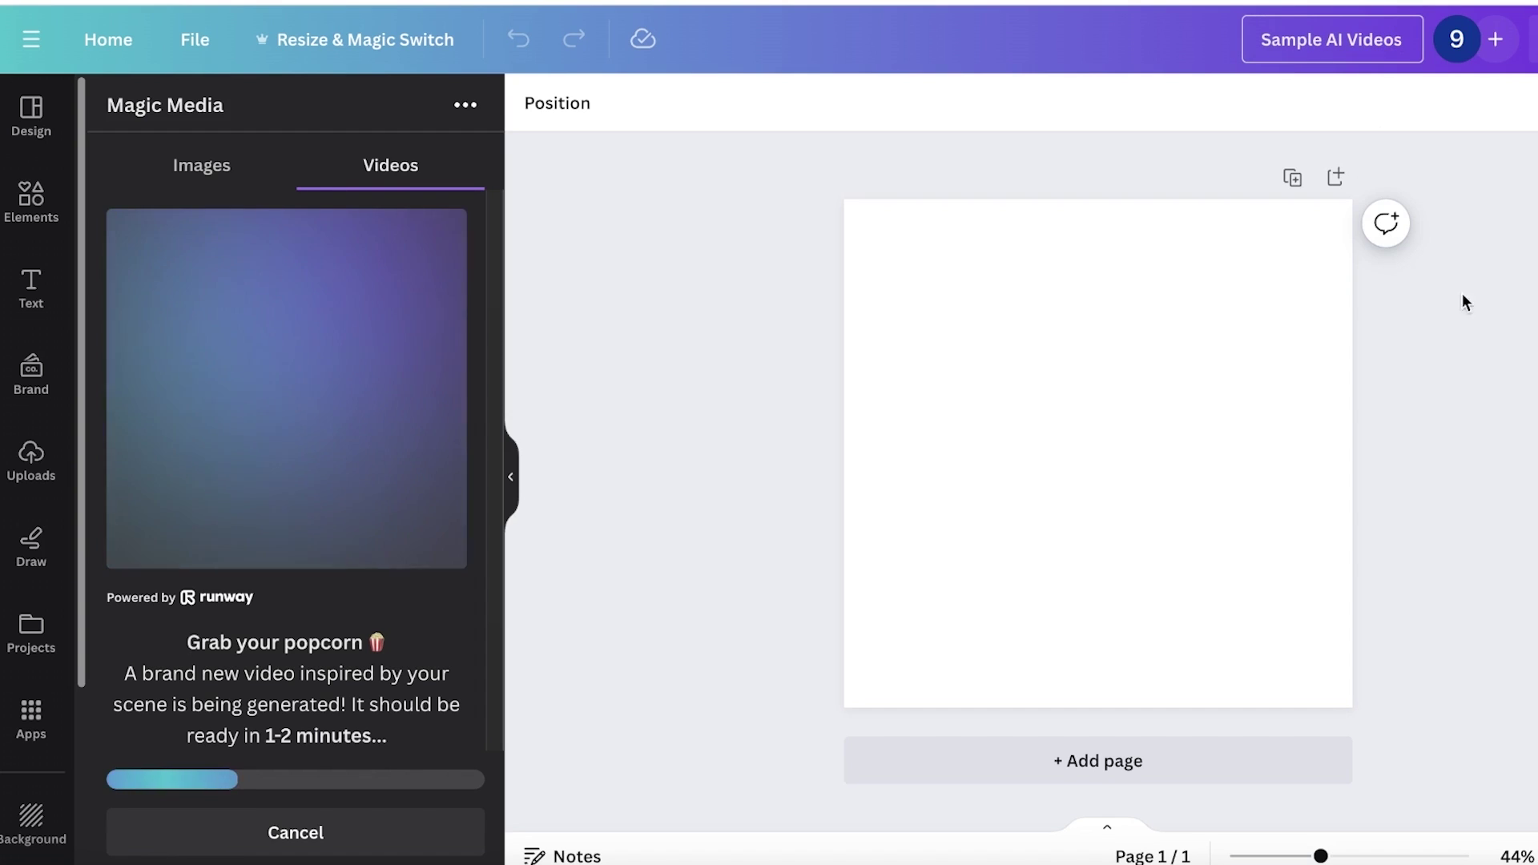
{"action": "key", "text": "Return"}
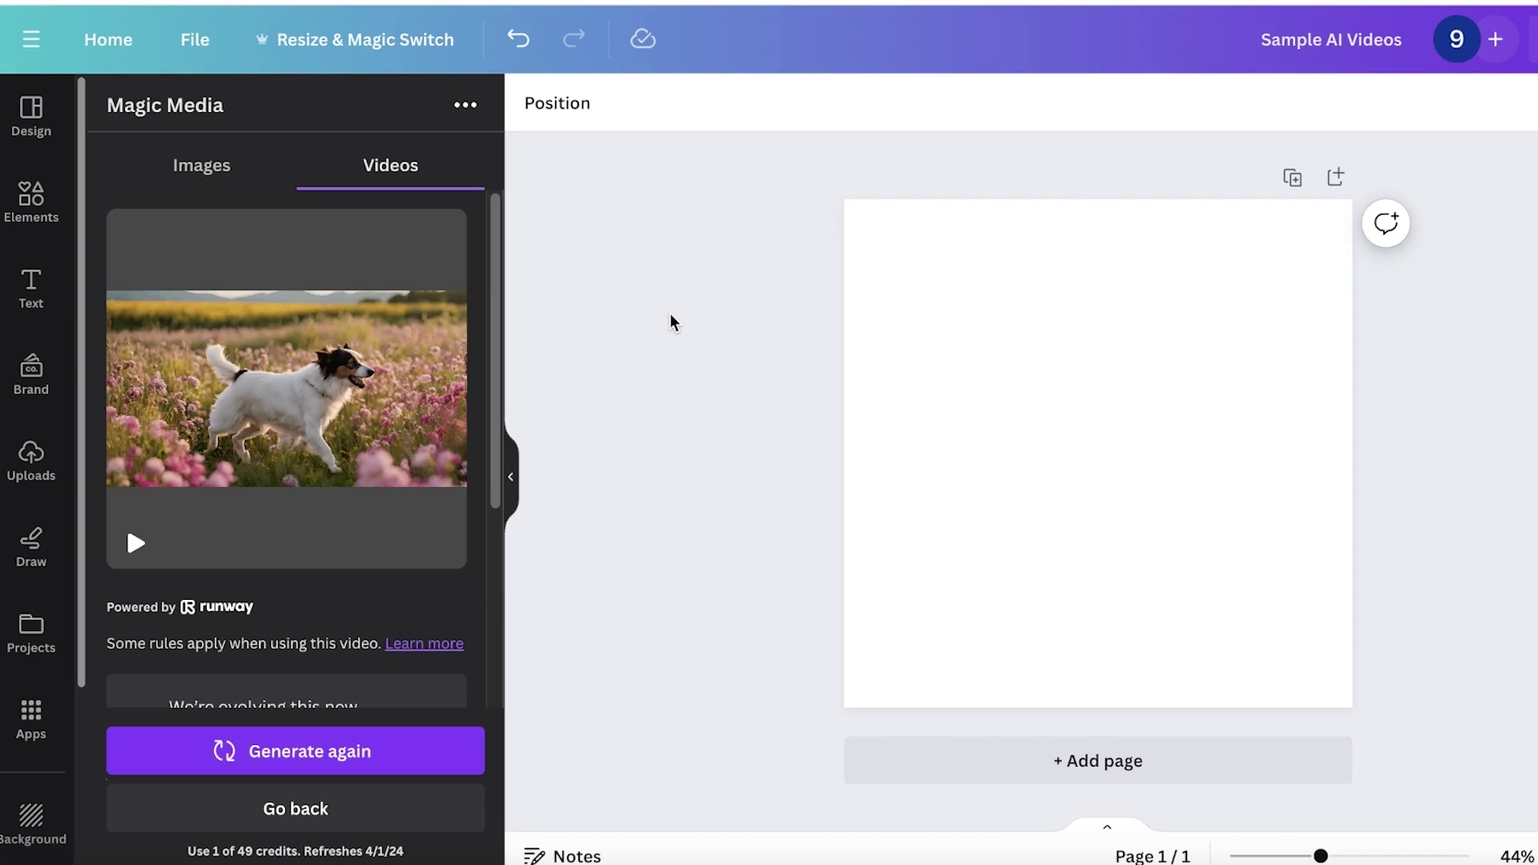
Add the generated dog video to the page, move it up, and copy it.
{"action": "scroll", "coordinate": [247, 401], "scroll_direction": "down", "scroll_amount": 4}
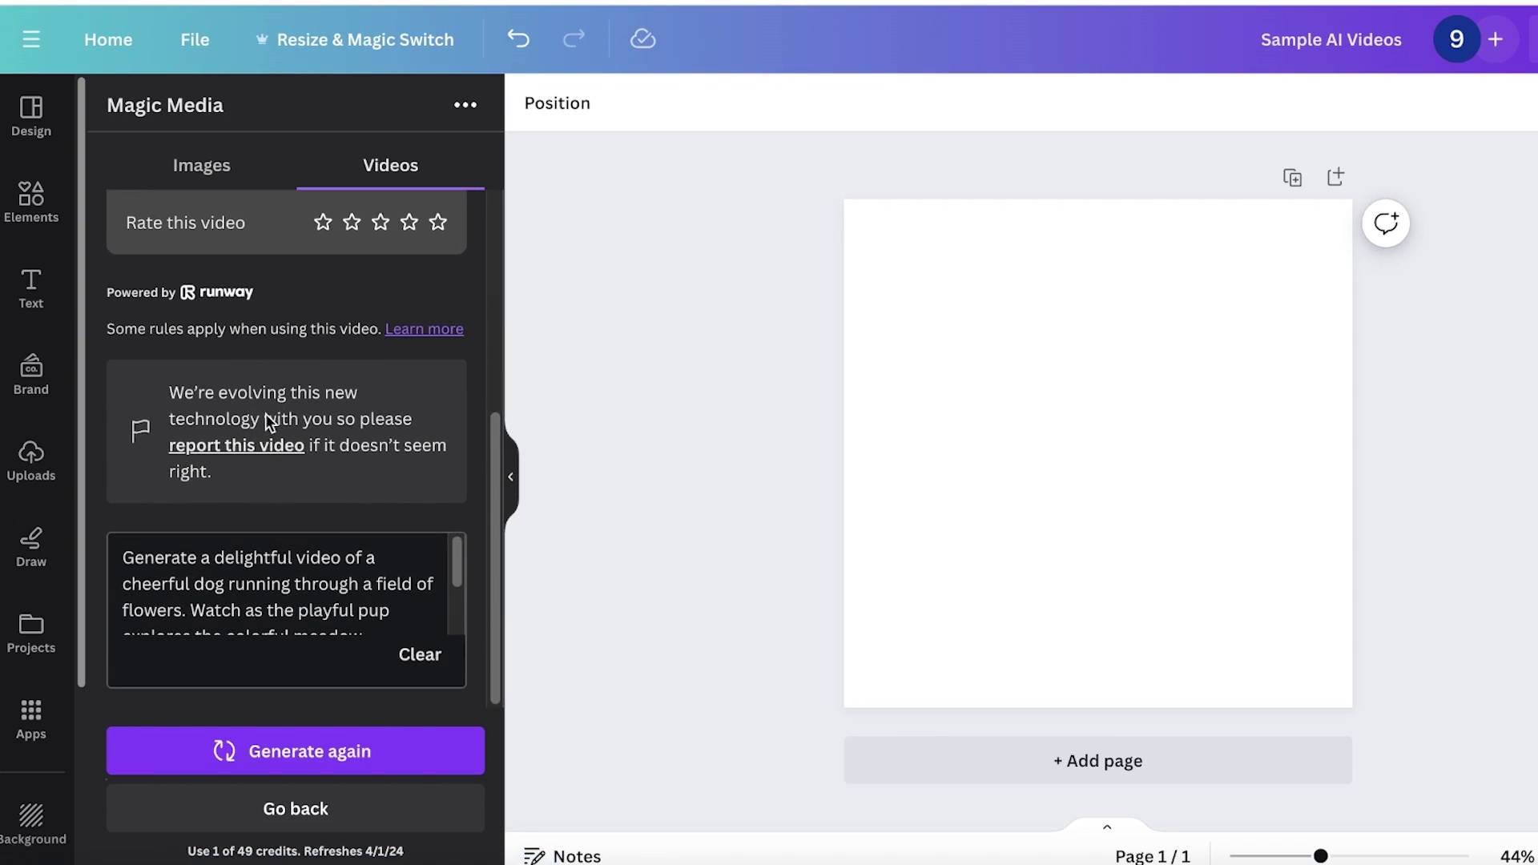
{"action": "scroll", "coordinate": [301, 407], "scroll_direction": "up", "scroll_amount": 3}
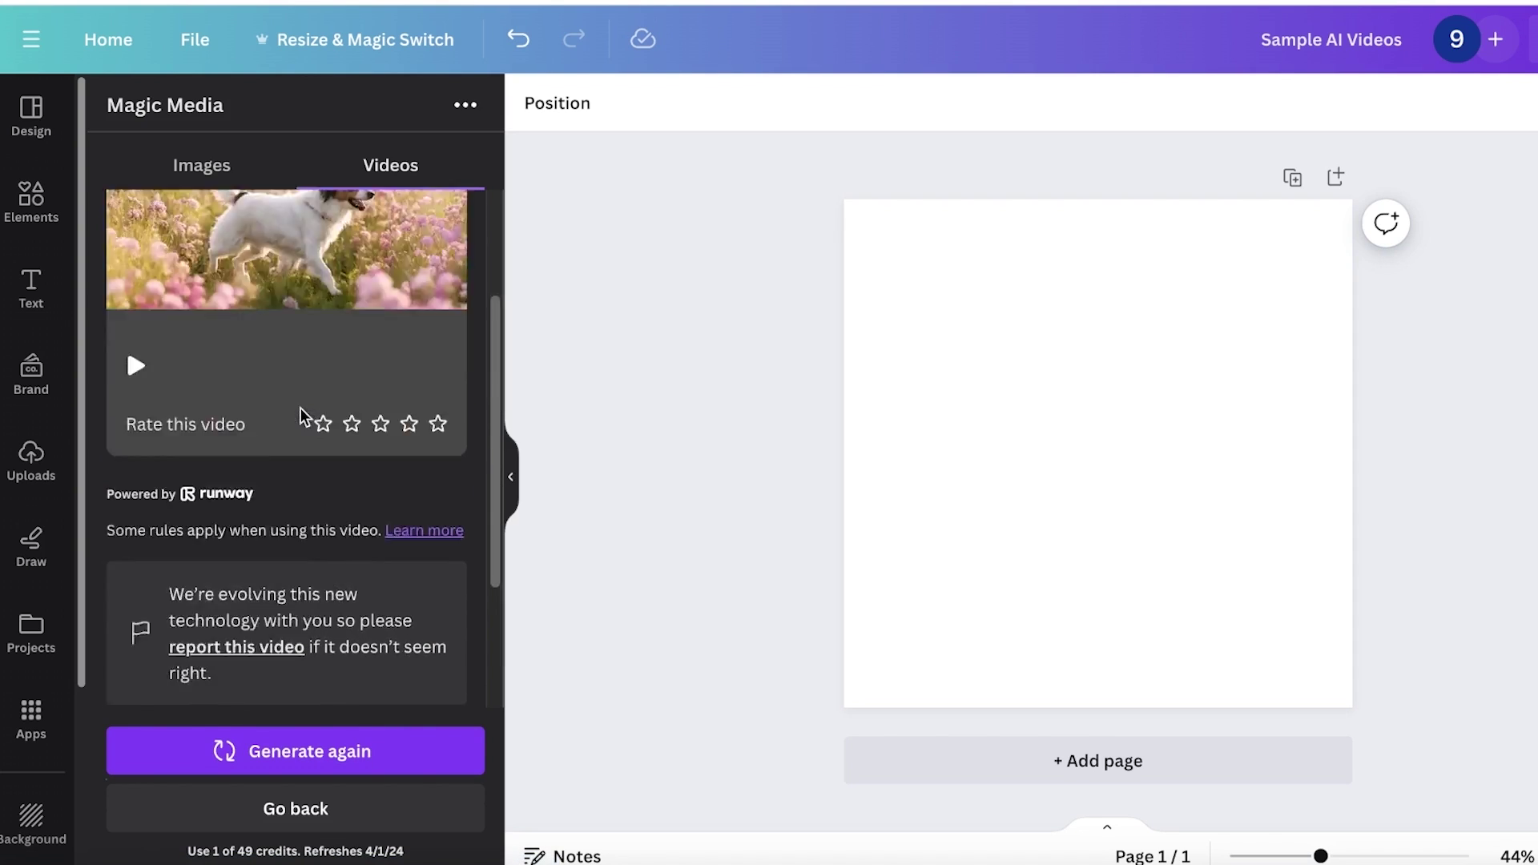
{"action": "scroll", "coordinate": [301, 407], "scroll_direction": "up", "scroll_amount": 3}
{"action": "left_click", "coordinate": [303, 352]}
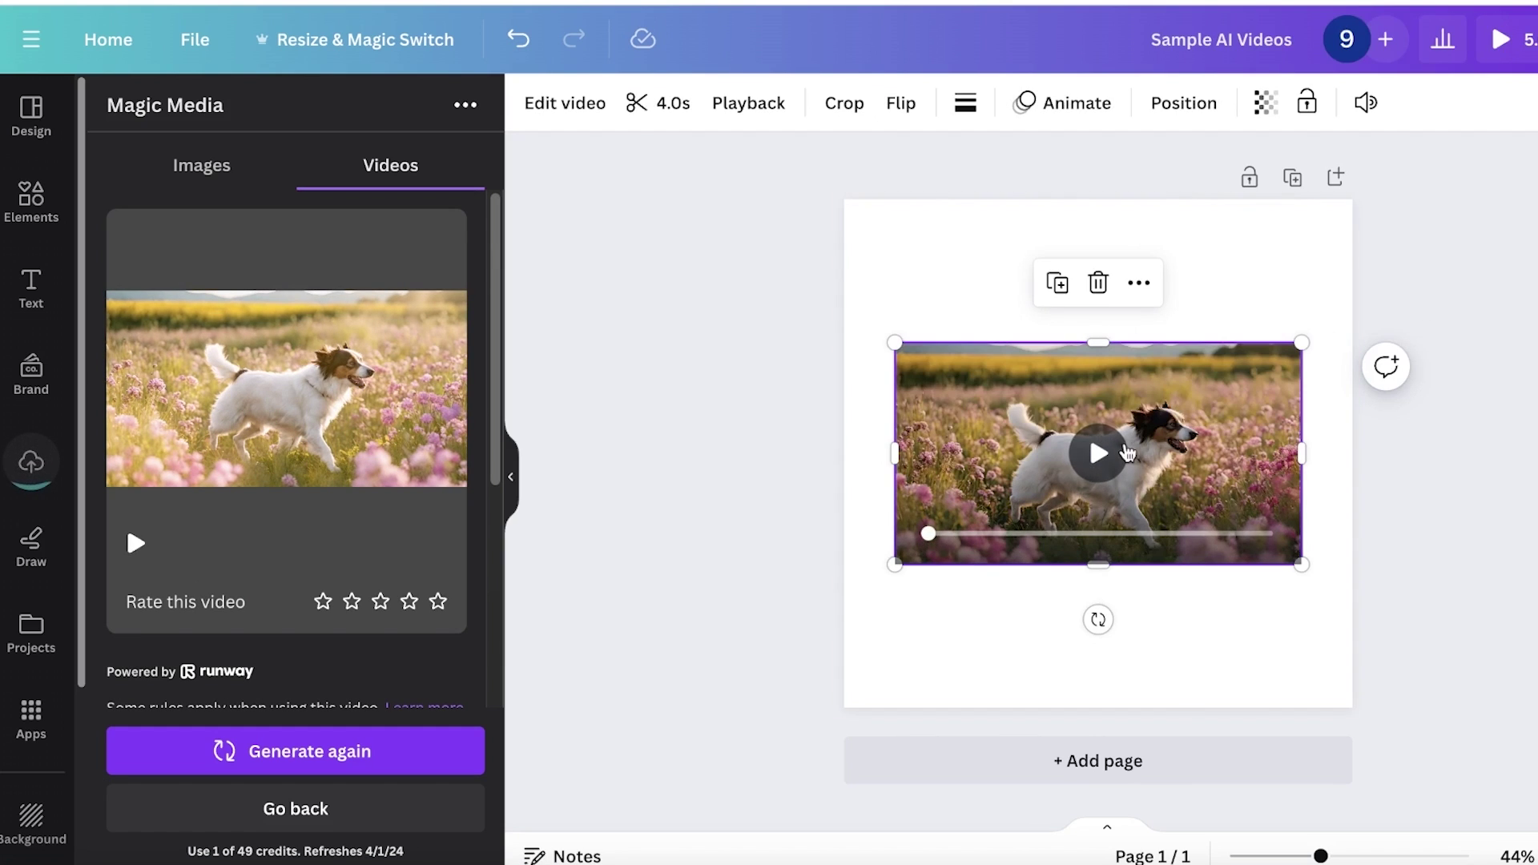
{"action": "left_click_drag", "start_coordinate": [1113, 455], "coordinate": [1083, 330]}
{"action": "right_click", "coordinate": [1108, 303]}
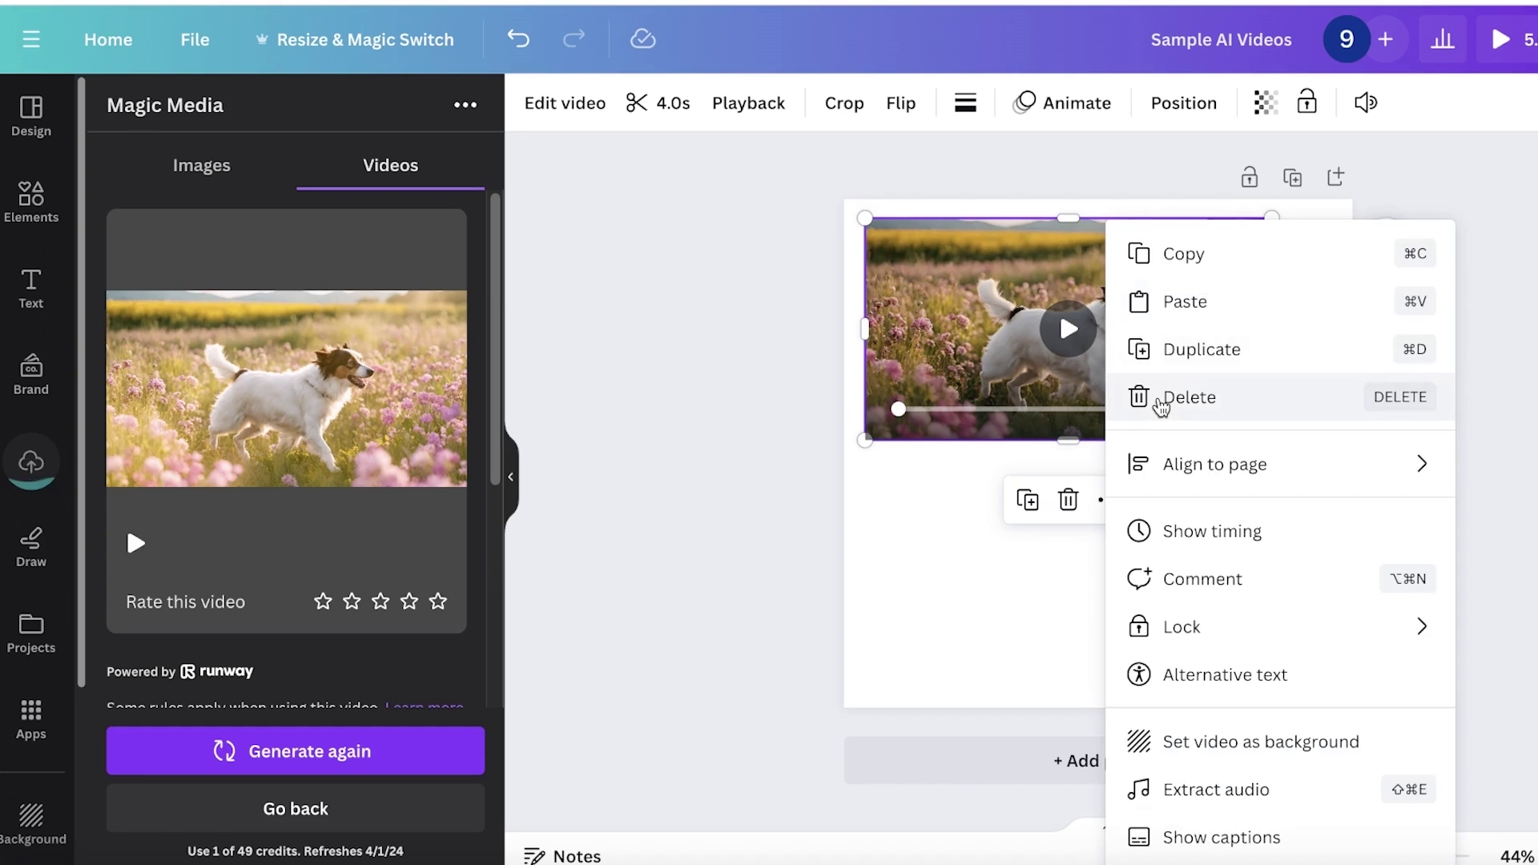
{"action": "key", "text": "Escape"}
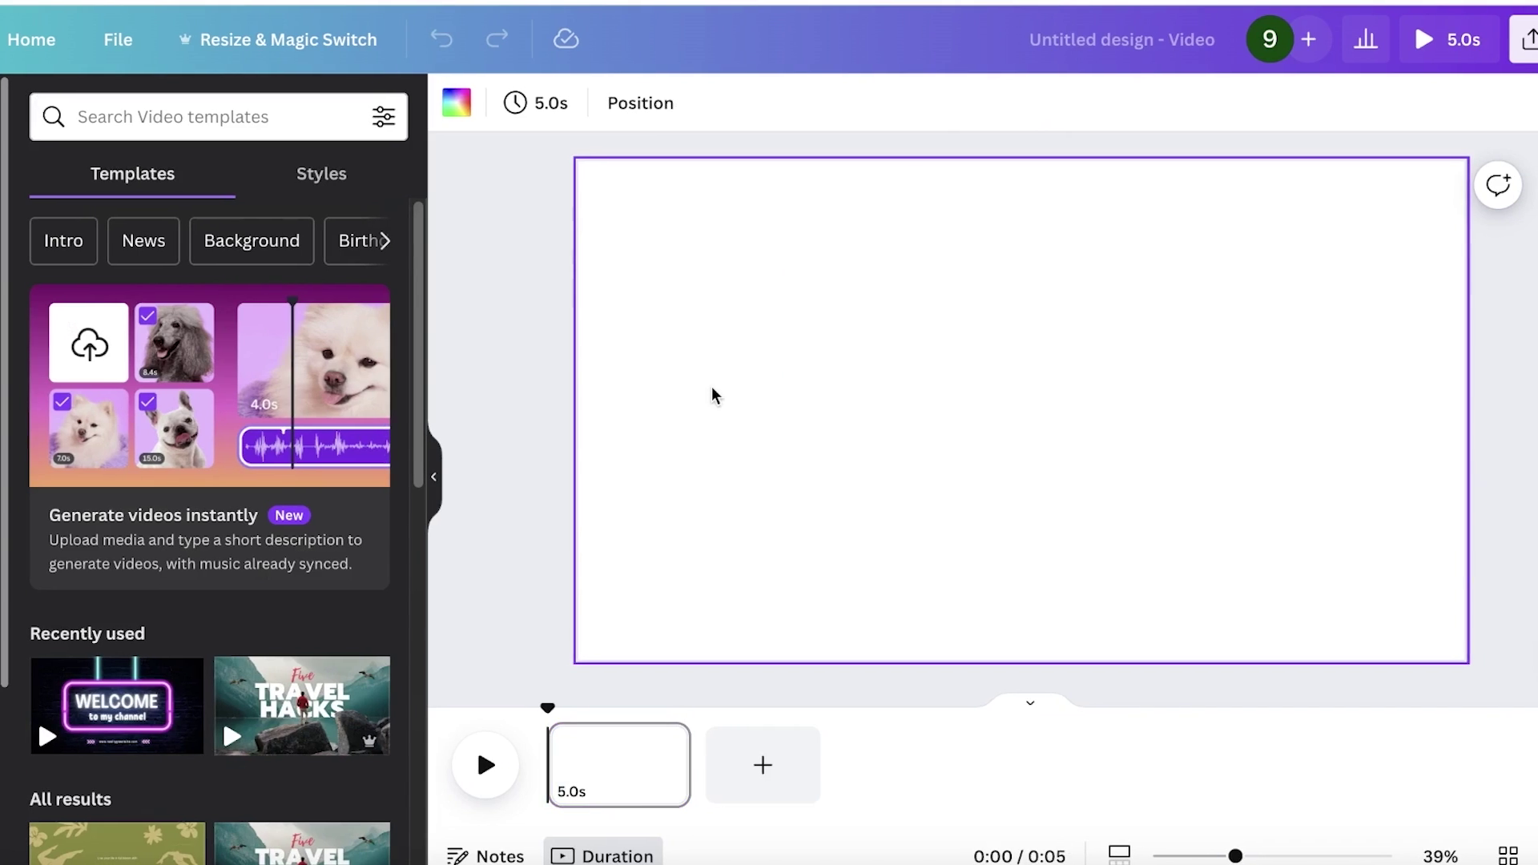
Paste the dog video into the video page, enlarge it, and preview the clip.
{"action": "right_click", "coordinate": [713, 397]}
{"action": "left_click", "coordinate": [760, 480]}
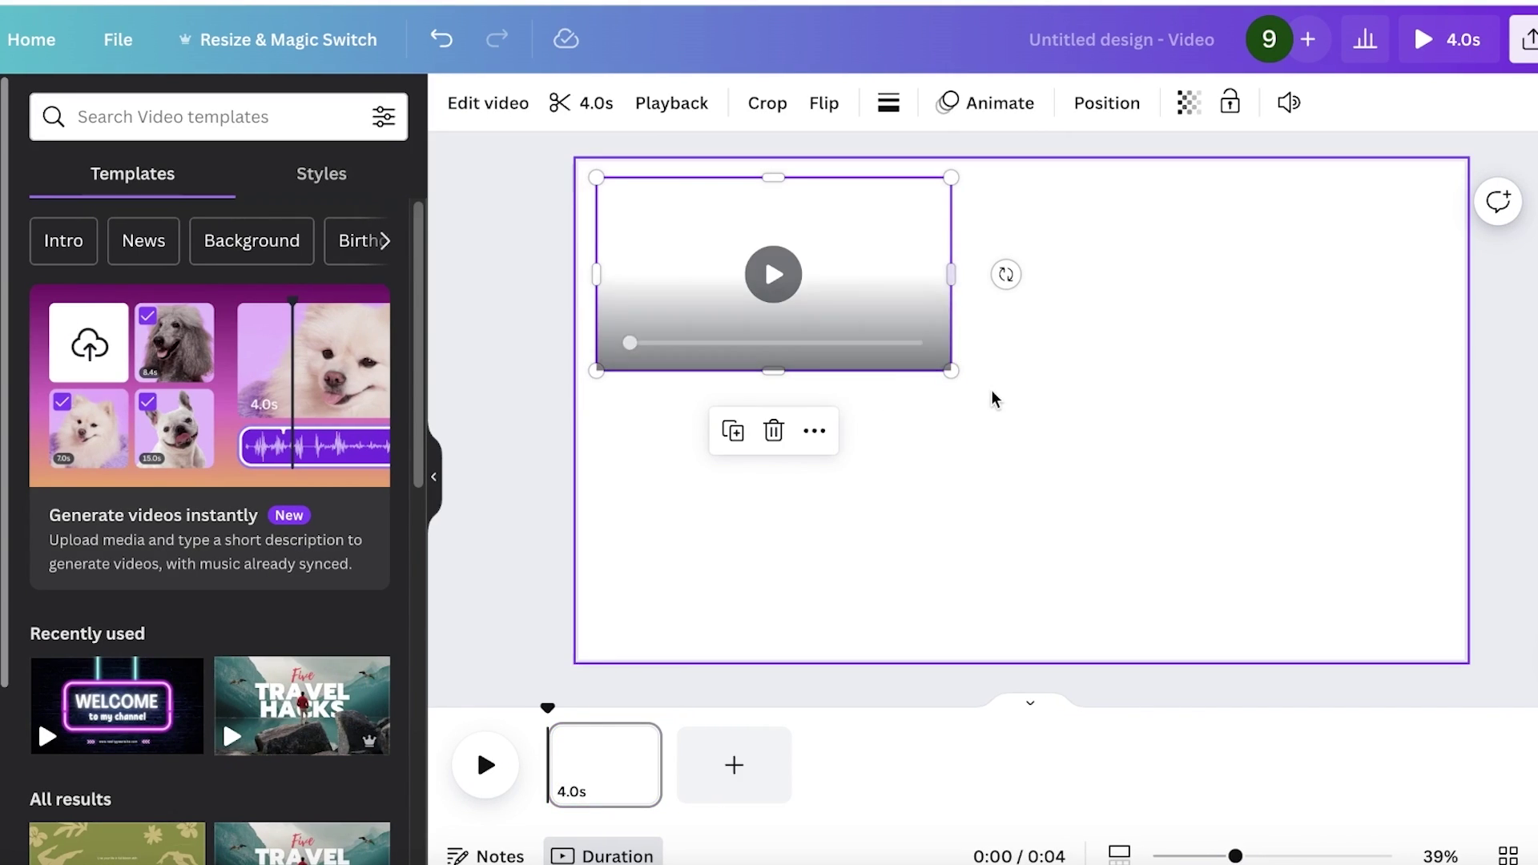
{"action": "left_click_drag", "start_coordinate": [953, 370], "coordinate": [1414, 623]}
{"action": "left_click_drag", "start_coordinate": [1065, 594], "coordinate": [1028, 593]}
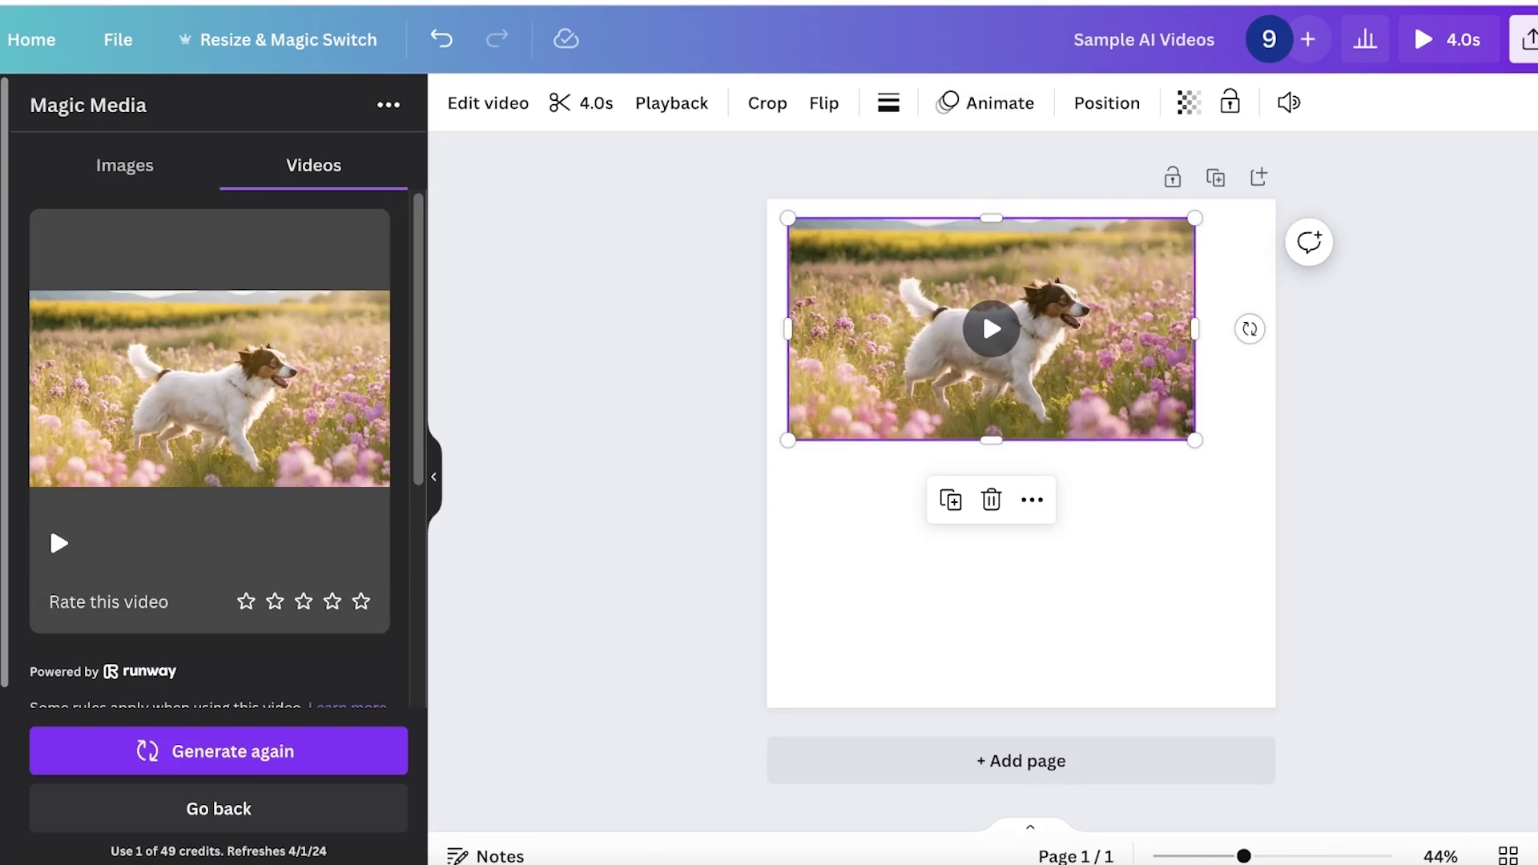
{"action": "left_click", "coordinate": [997, 330]}
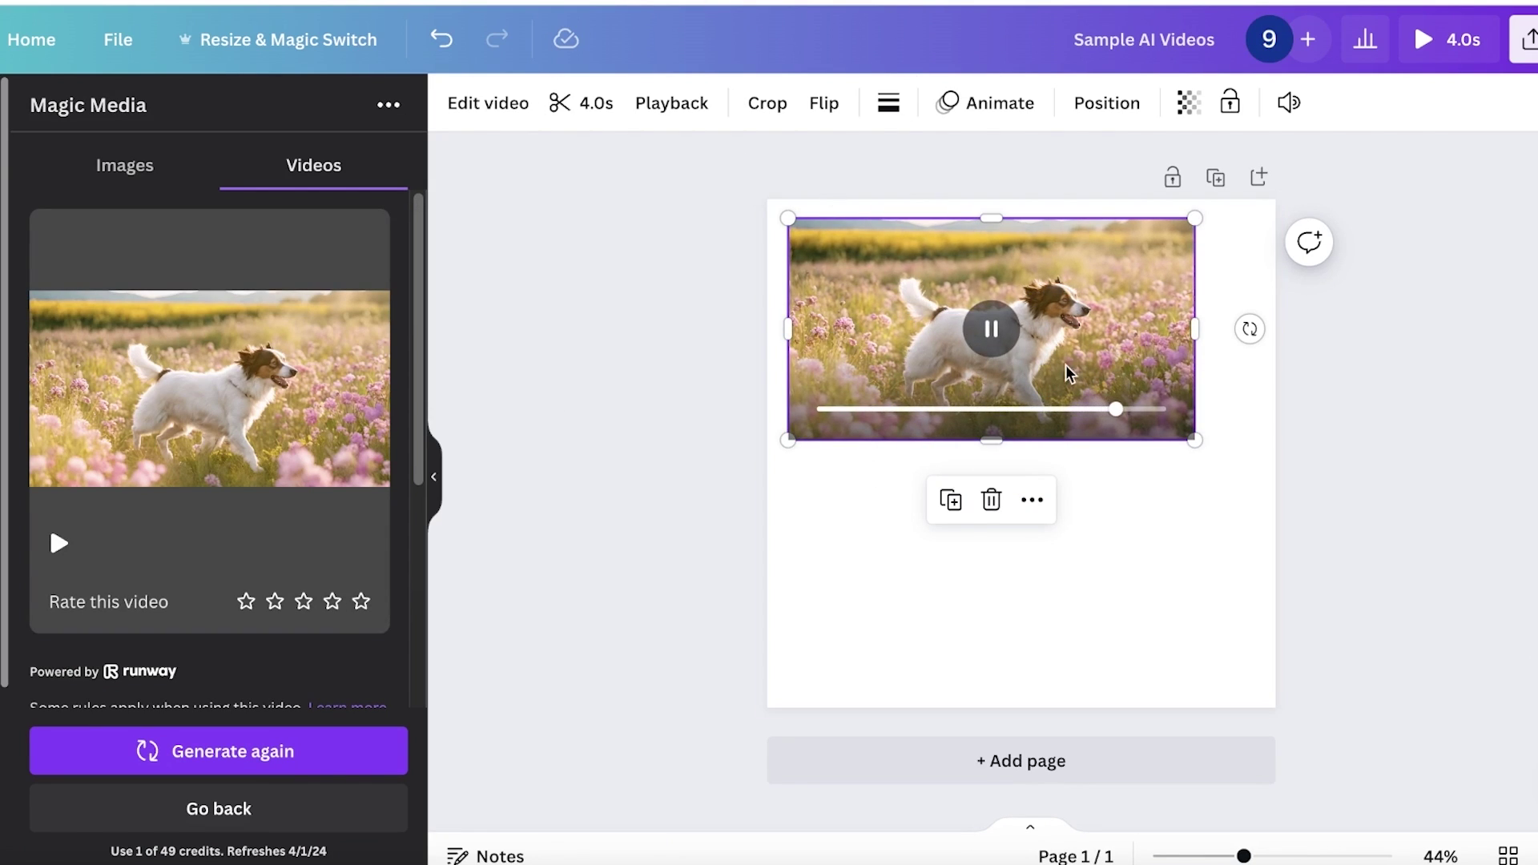
{"action": "scroll", "coordinate": [171, 515], "scroll_direction": "down", "scroll_amount": 5}
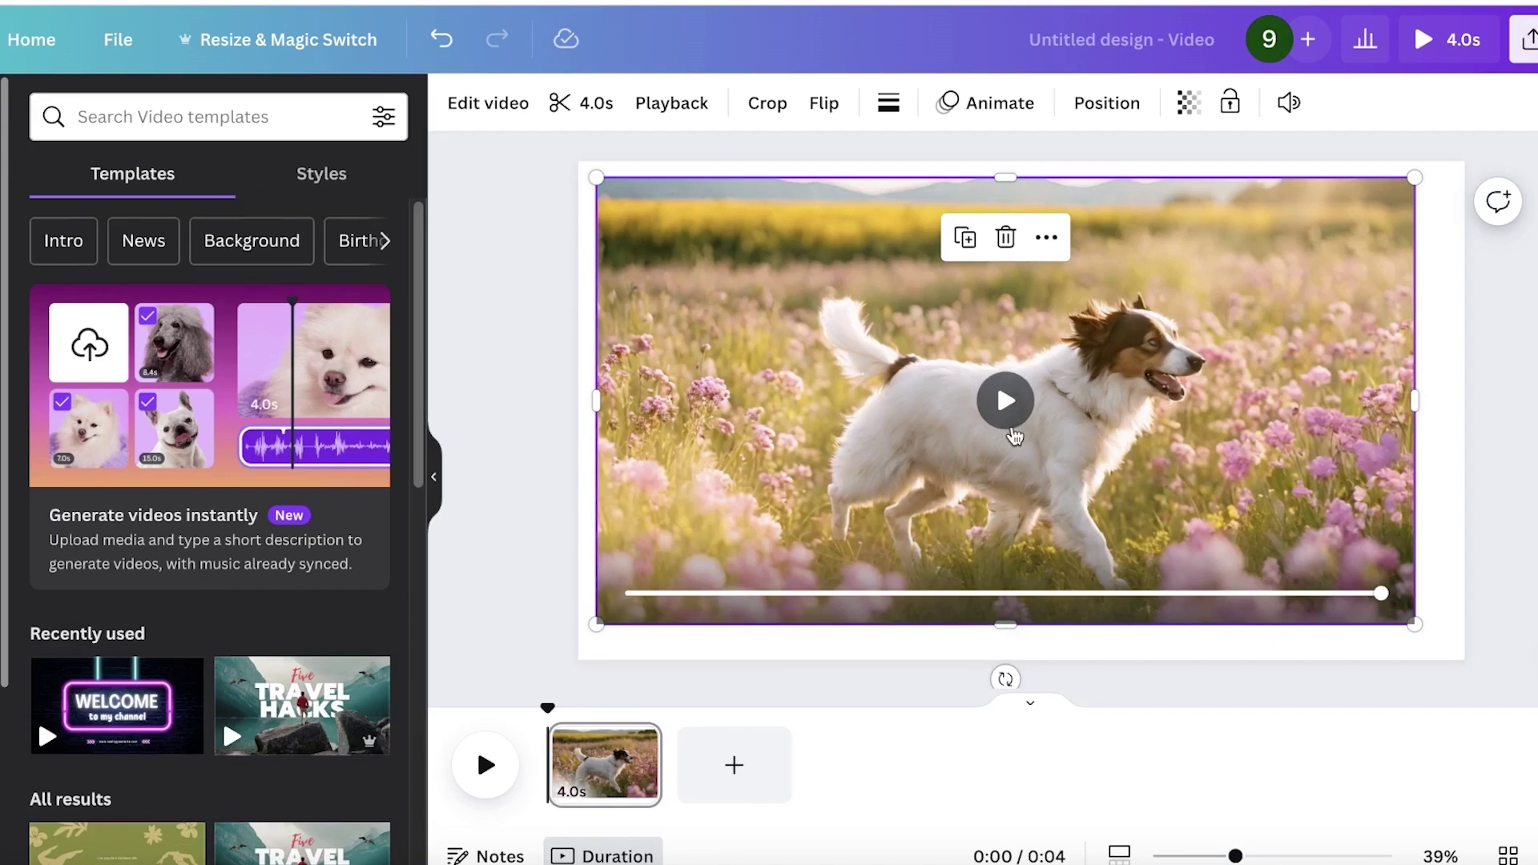
{"action": "left_click", "coordinate": [997, 378]}
{"action": "left_click", "coordinate": [1005, 399]}
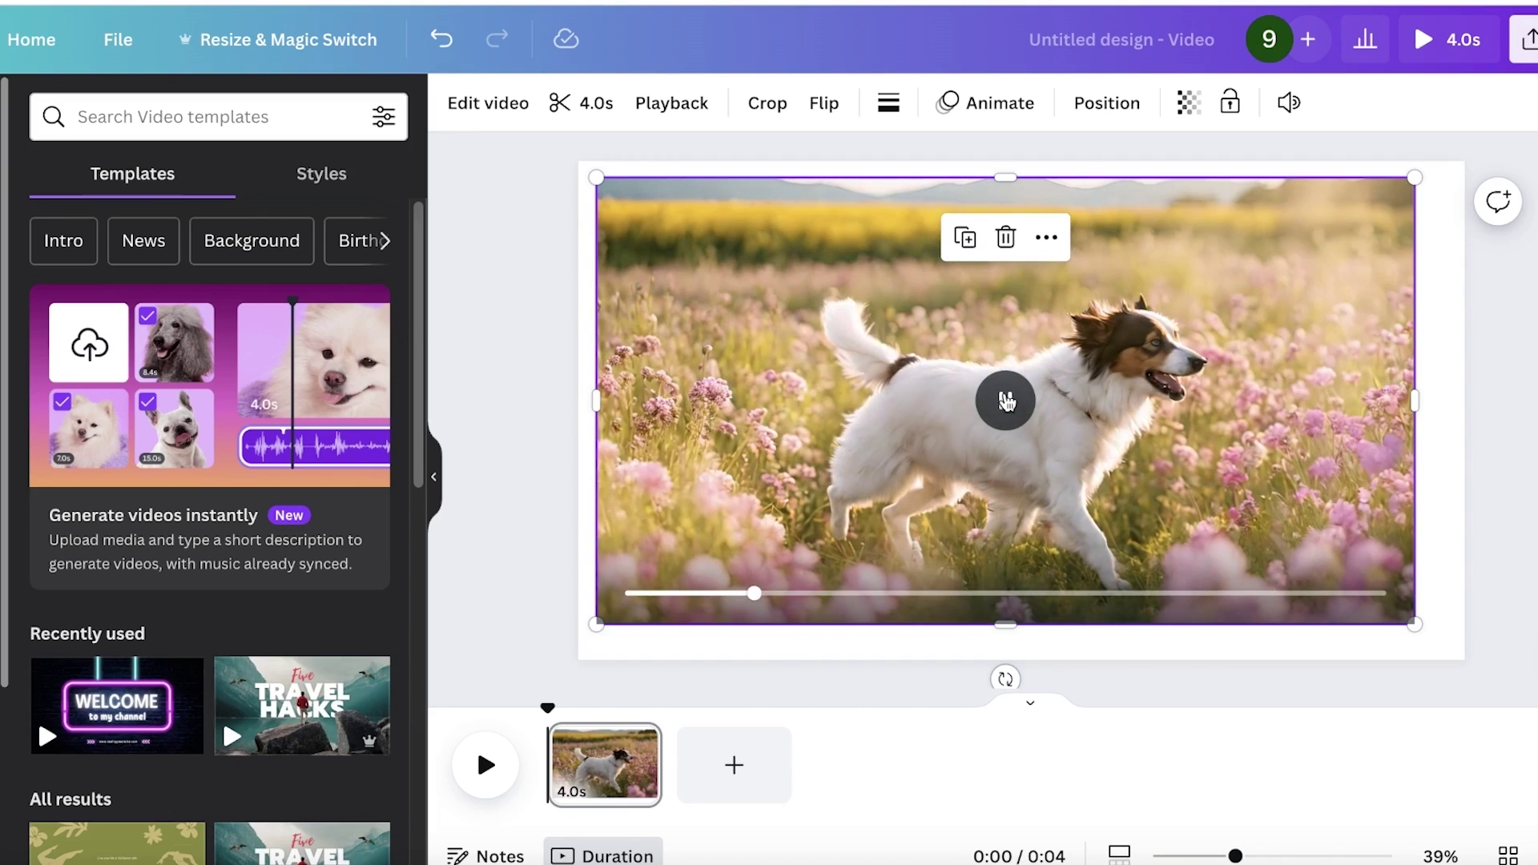
Enlarge the video to 1,970 × 1,075, centre it horizontally, and replay the clip.
{"action": "left_click_drag", "start_coordinate": [1188, 473], "coordinate": [1170, 459]}
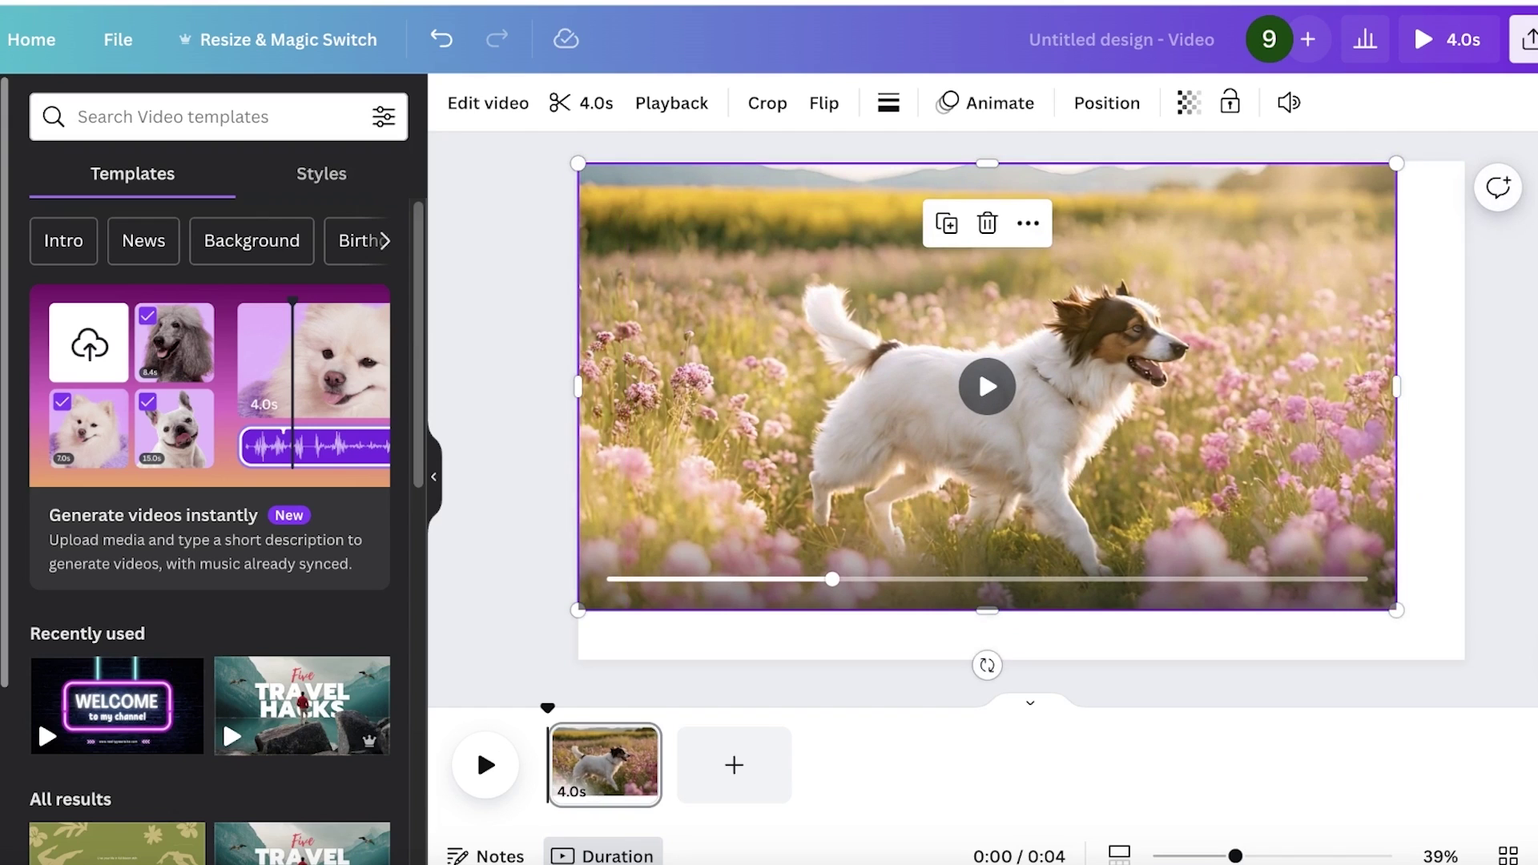
{"action": "left_click_drag", "start_coordinate": [1396, 610], "coordinate": [1501, 649]}
{"action": "left_click_drag", "start_coordinate": [1323, 572], "coordinate": [1309, 573]}
{"action": "mouse_move", "coordinate": [1234, 855]}
{"action": "left_mouse_down"}
{"action": "mouse_move", "coordinate": [1277, 855]}
{"action": "mouse_move", "coordinate": [1250, 855]}
{"action": "left_mouse_up"}
{"action": "scroll", "coordinate": [955, 292], "scroll_direction": "down", "scroll_amount": 2}
{"action": "left_click", "coordinate": [1023, 284]}
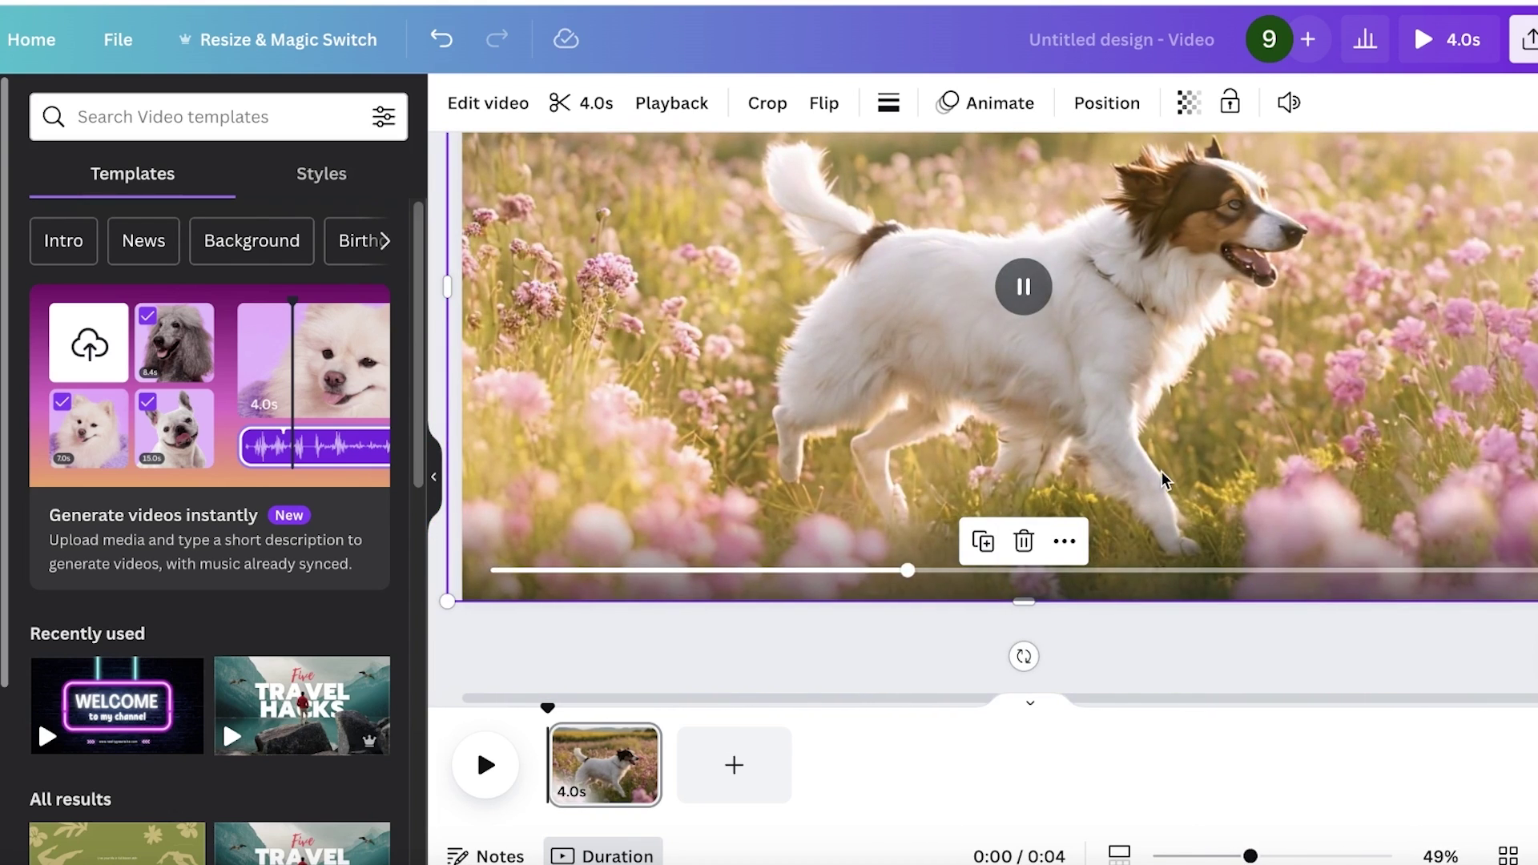
{"action": "left_click", "coordinate": [1041, 310]}
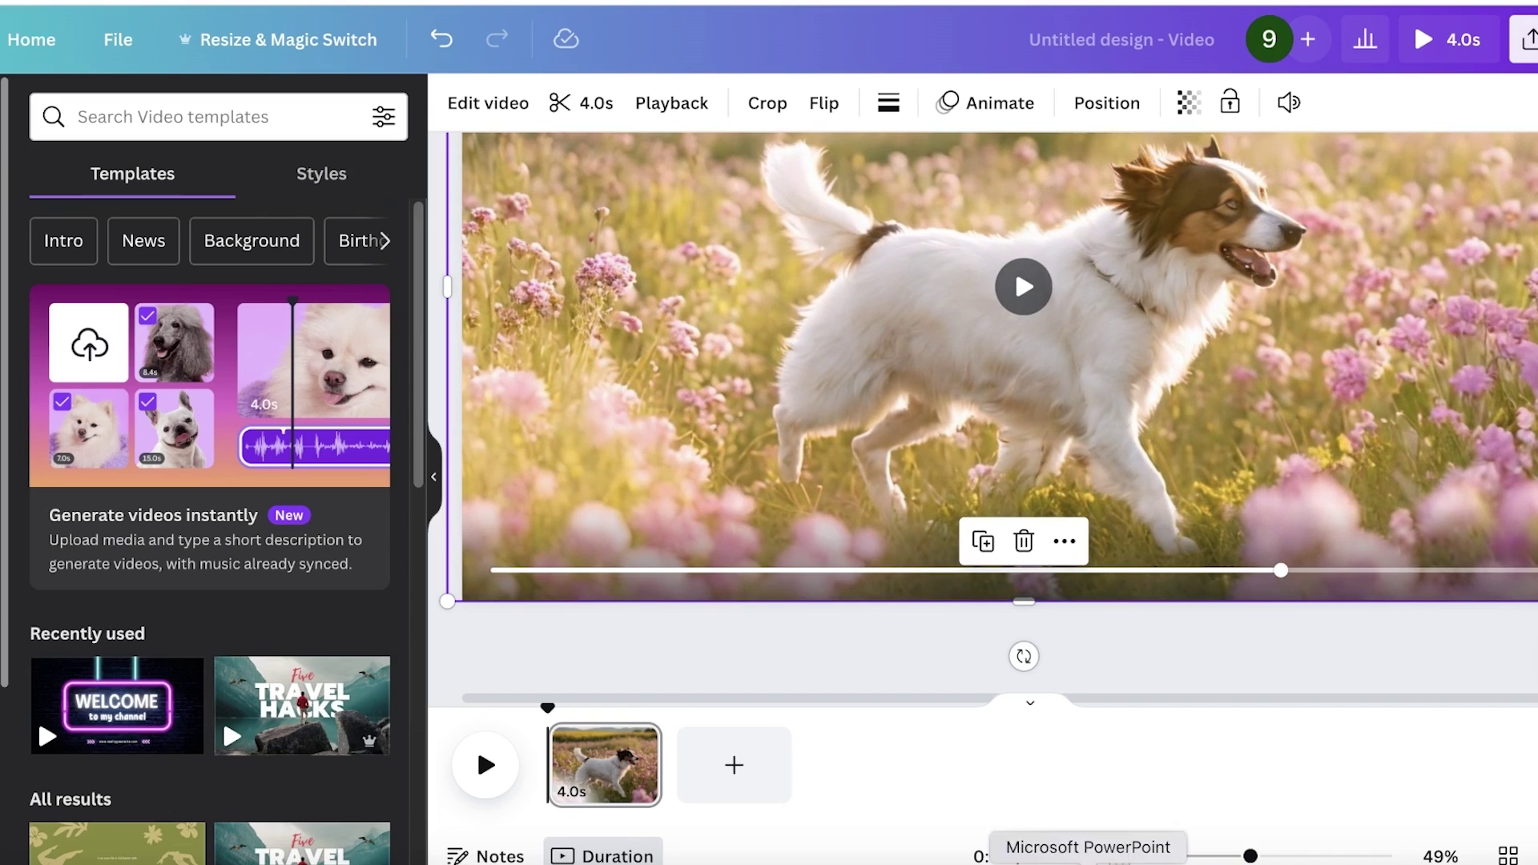
{"action": "mouse_move", "coordinate": [1250, 855]}
{"action": "left_mouse_down"}
{"action": "mouse_move", "coordinate": [1209, 856]}
{"action": "mouse_move", "coordinate": [1224, 855]}
{"action": "left_mouse_up"}
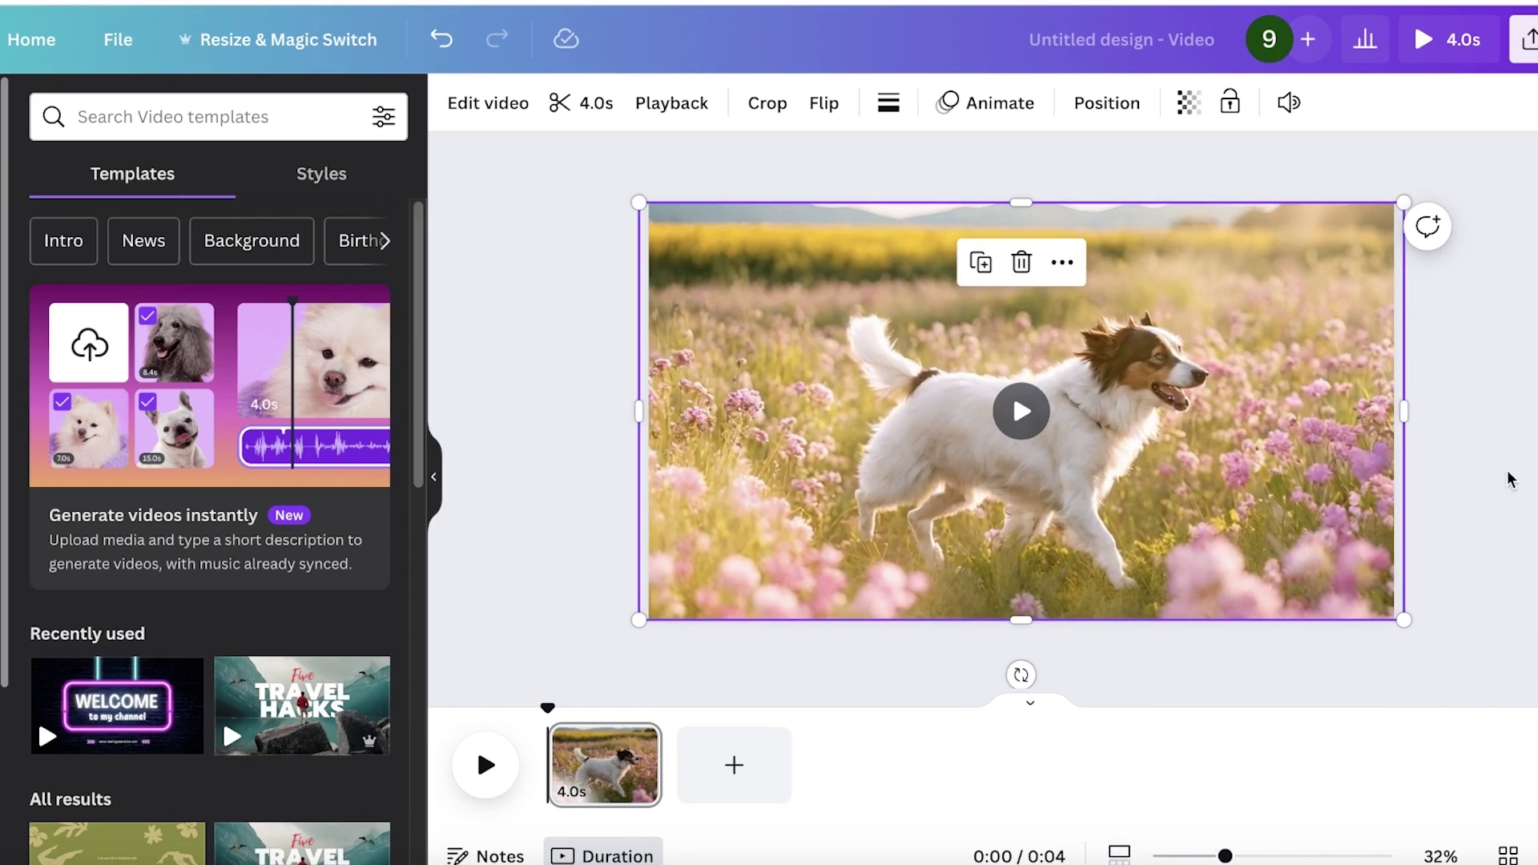
{"action": "key", "text": "Escape"}
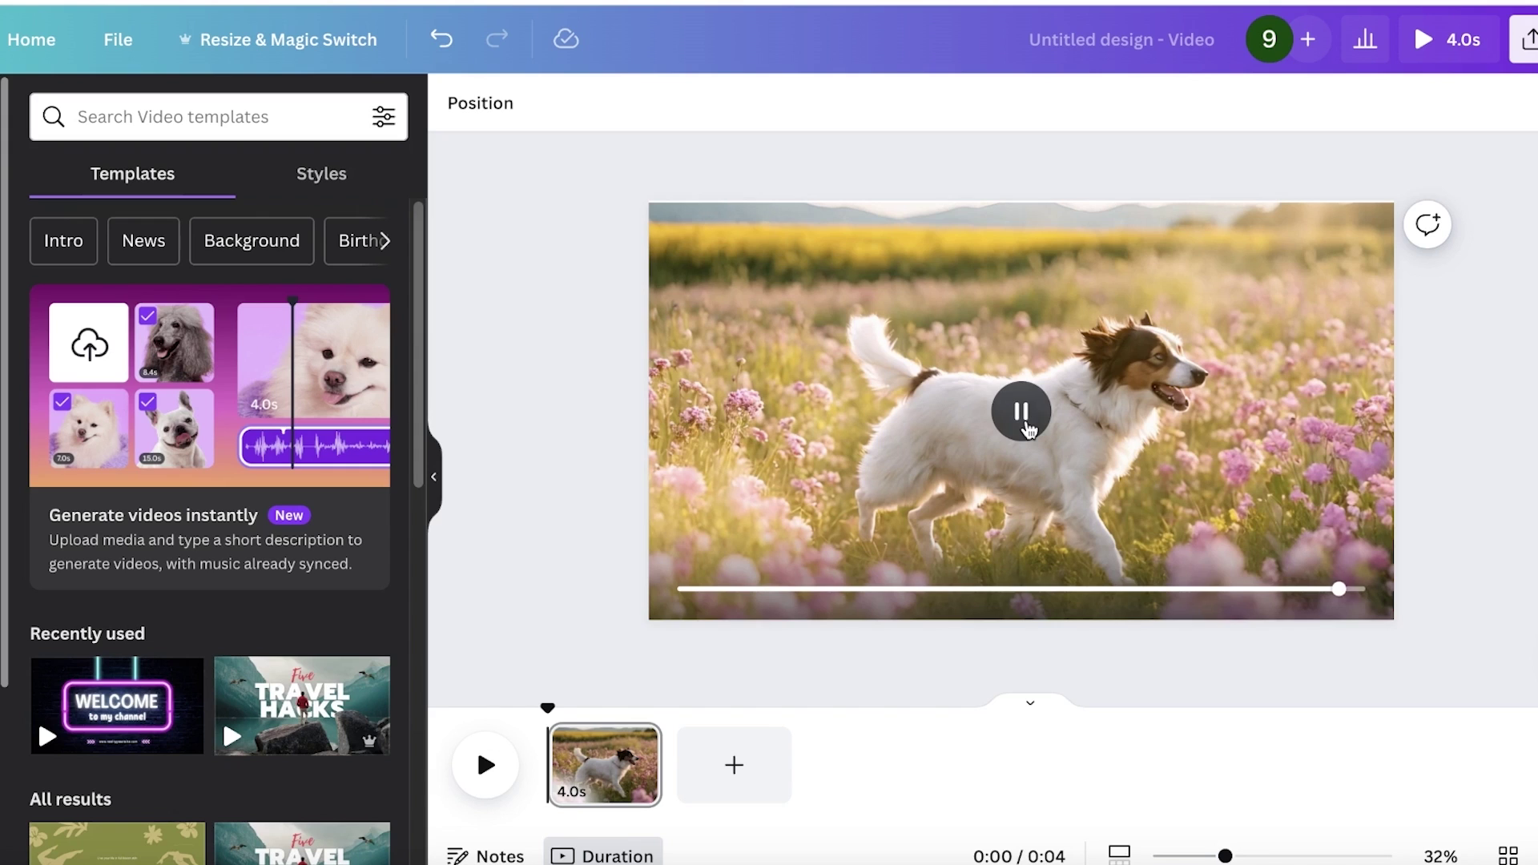
{"action": "left_click", "coordinate": [1025, 425]}
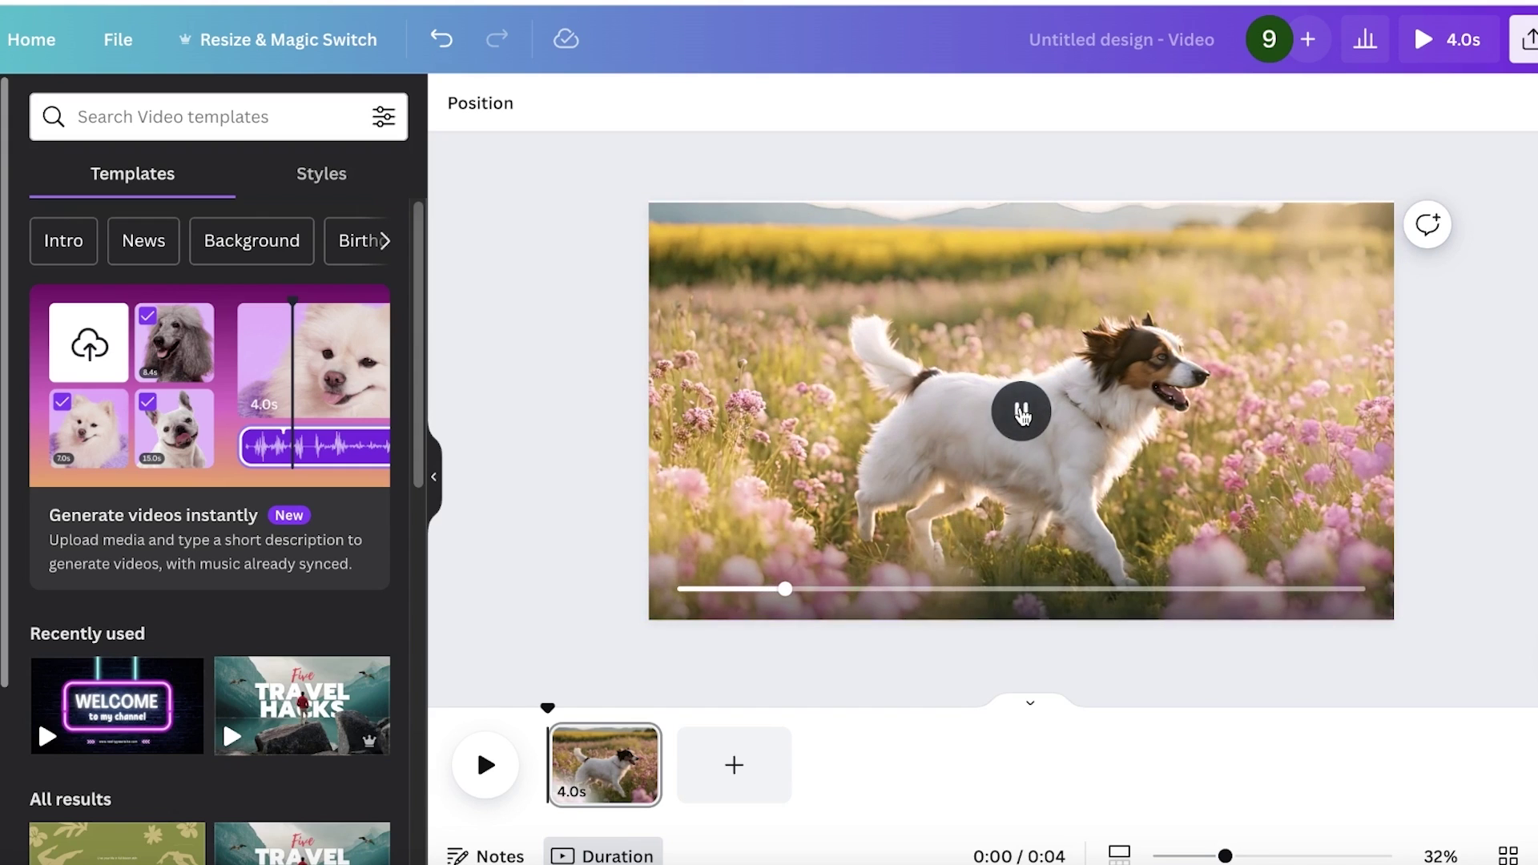
{"action": "left_click", "coordinate": [1022, 413]}
Shrink the video so white margins show and move it to the page centre.
{"action": "left_click", "coordinate": [652, 585]}
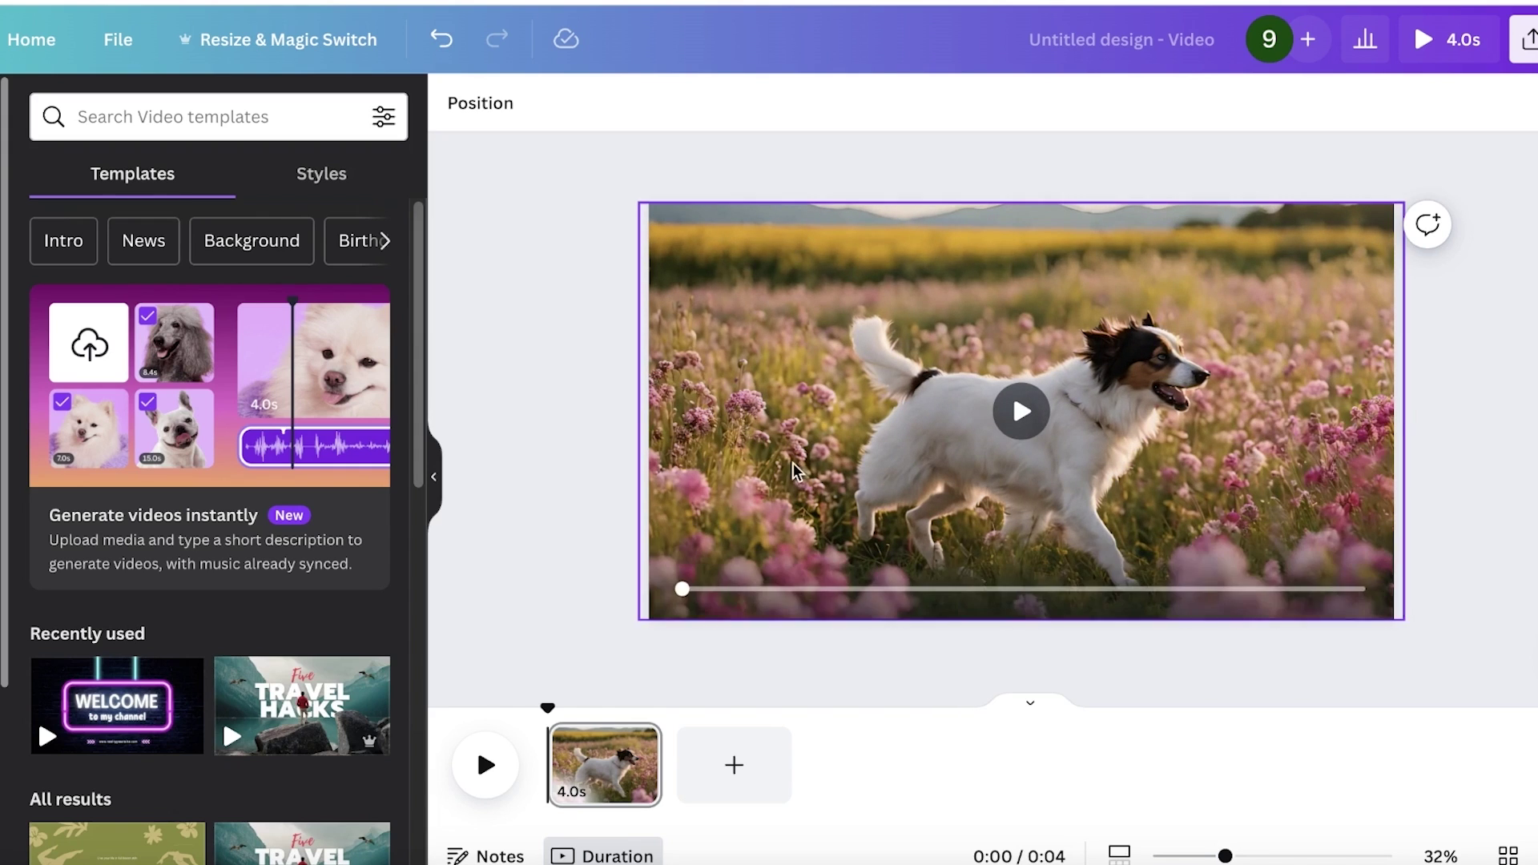
{"action": "left_click_drag", "start_coordinate": [650, 615], "coordinate": [858, 501]}
{"action": "left_click", "coordinate": [807, 385]}
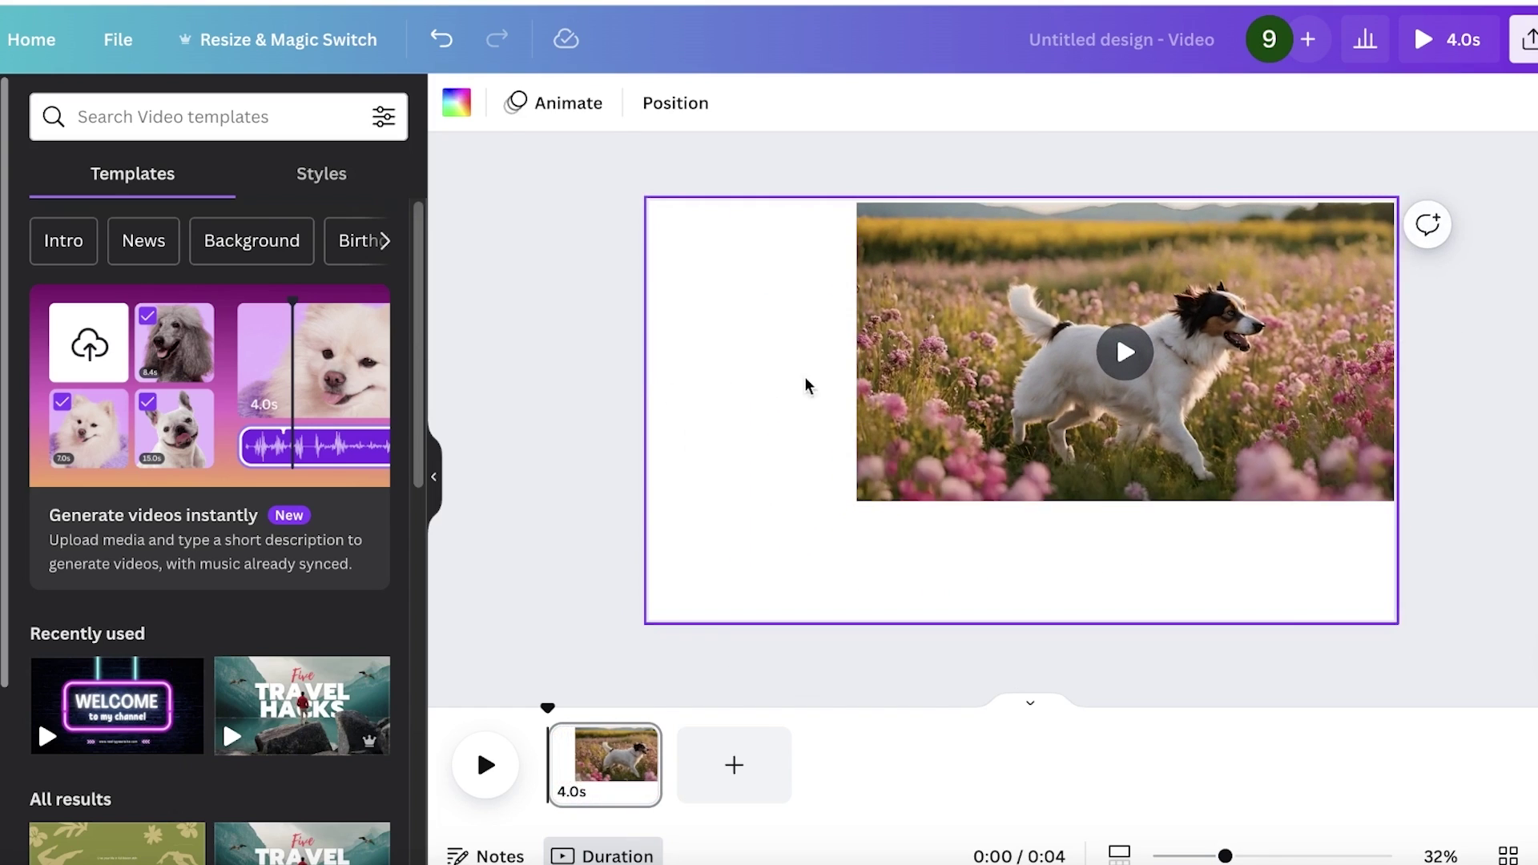
{"action": "left_click_drag", "start_coordinate": [1051, 329], "coordinate": [939, 393]}
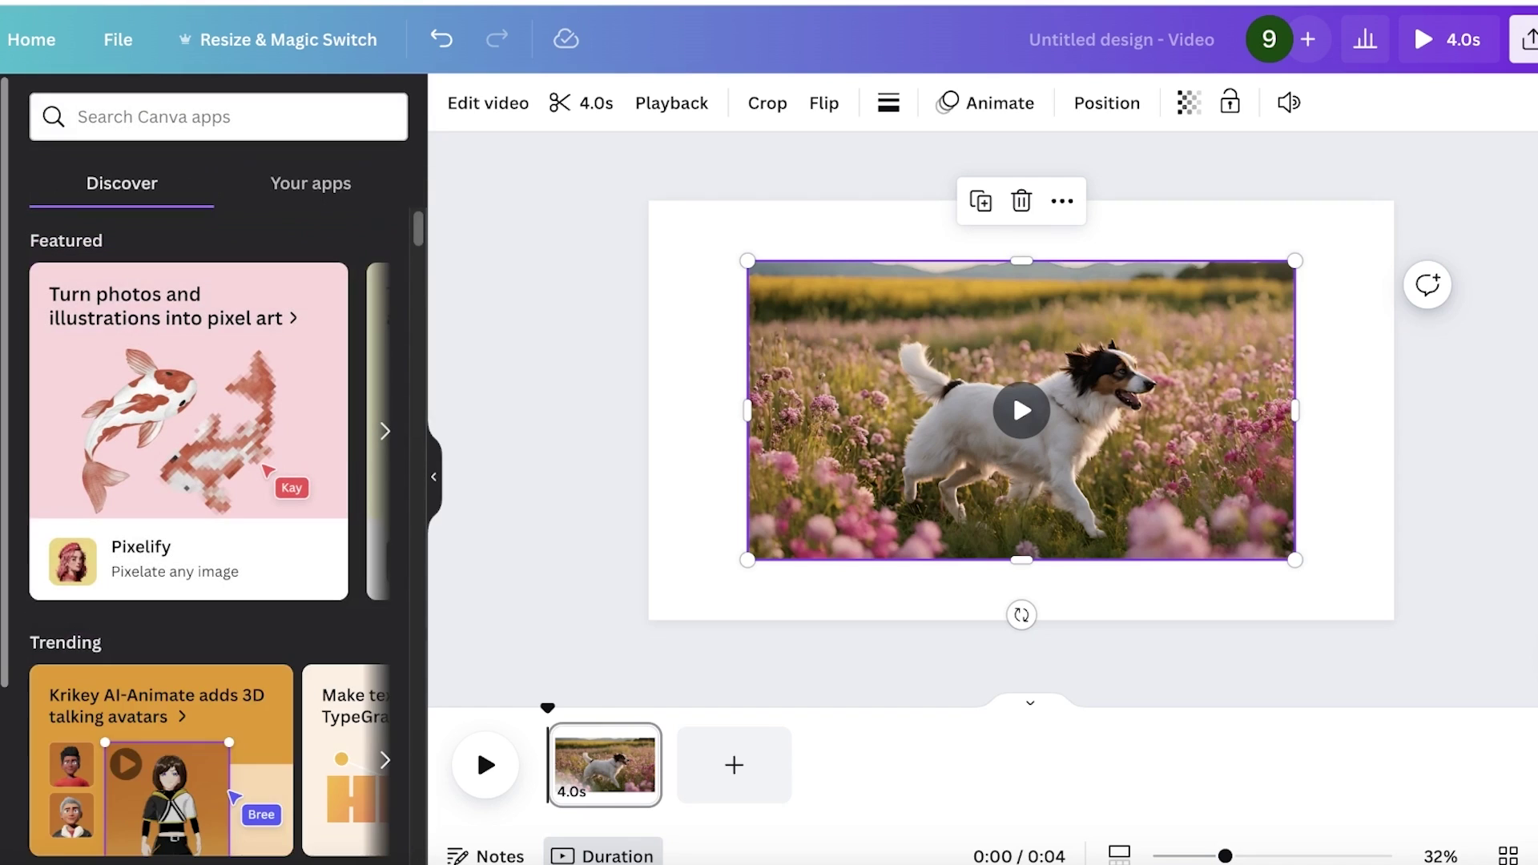
Submit 'a short gif of a kid smiling' in Magic Media Videos; enlarge the dog video to 2,091 × 1,141.
{"action": "scroll", "coordinate": [72, 360], "scroll_direction": "down", "scroll_amount": 5}
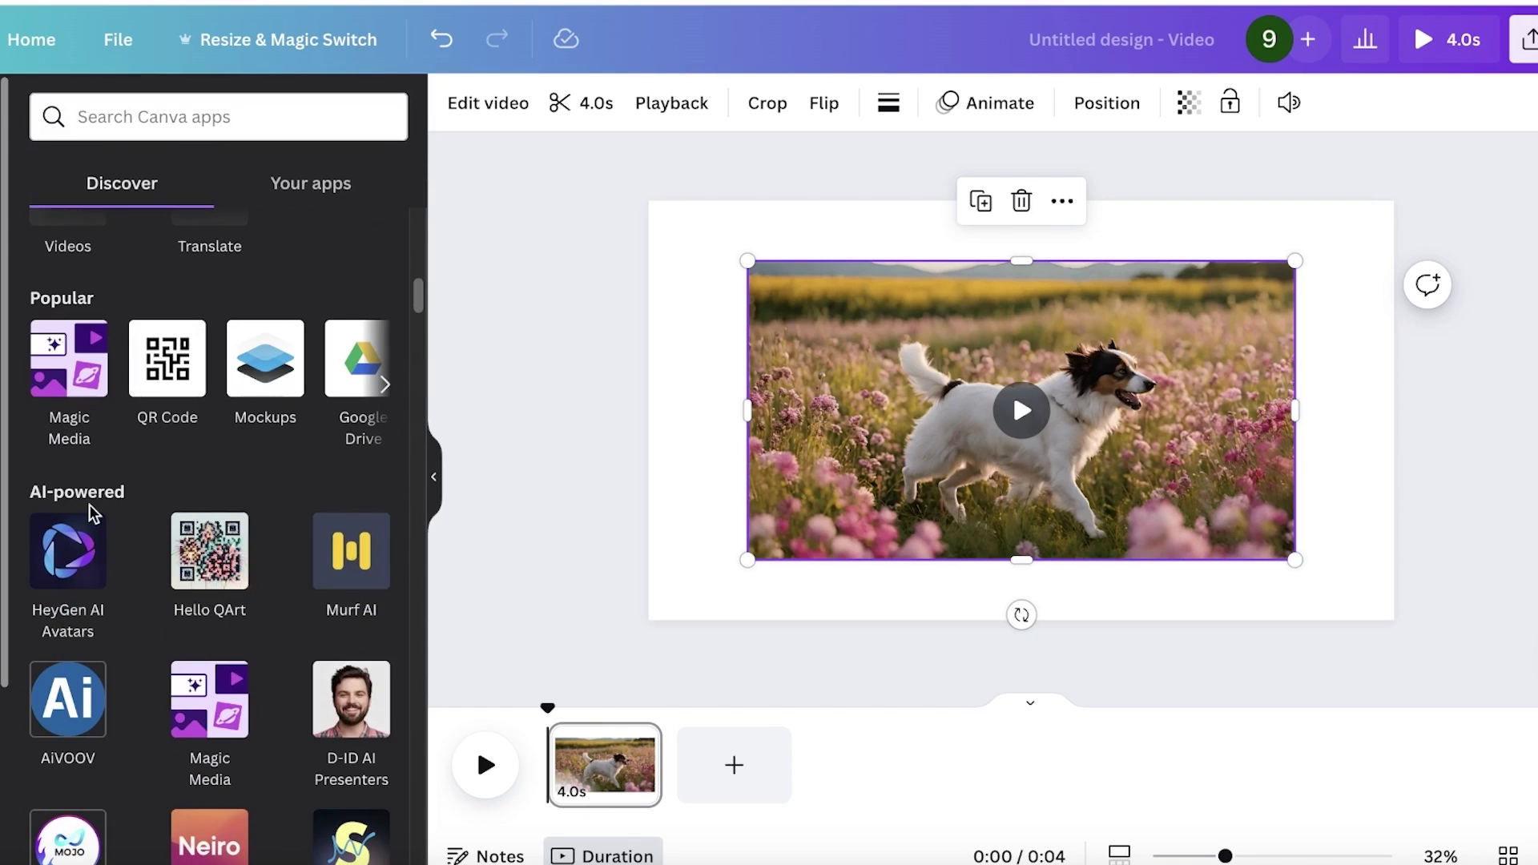
{"action": "left_click", "coordinate": [65, 358]}
{"action": "left_click", "coordinate": [313, 165]}
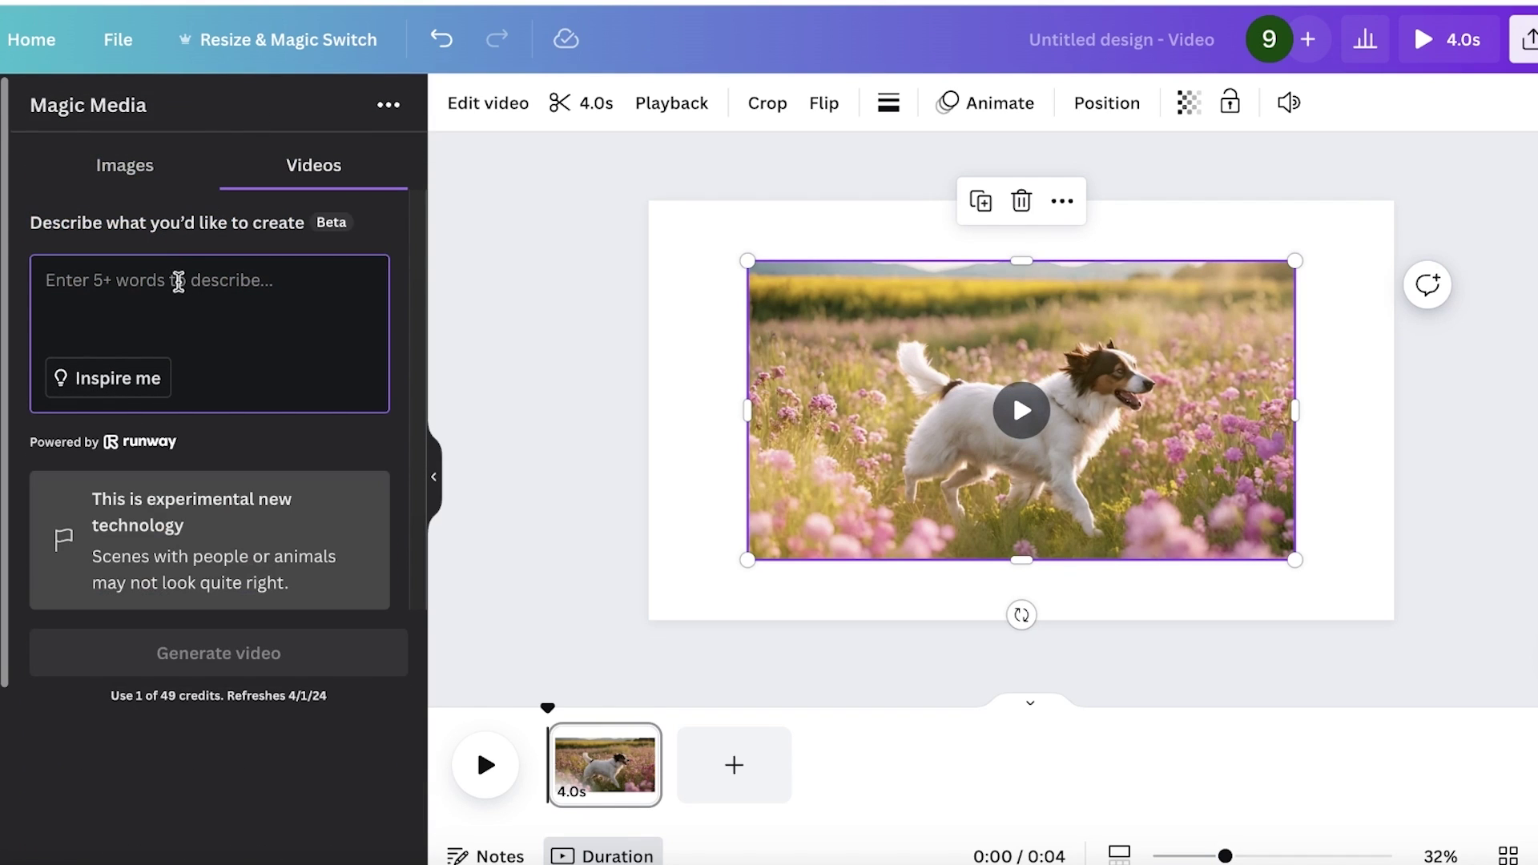
{"action": "left_click", "coordinate": [107, 375]}
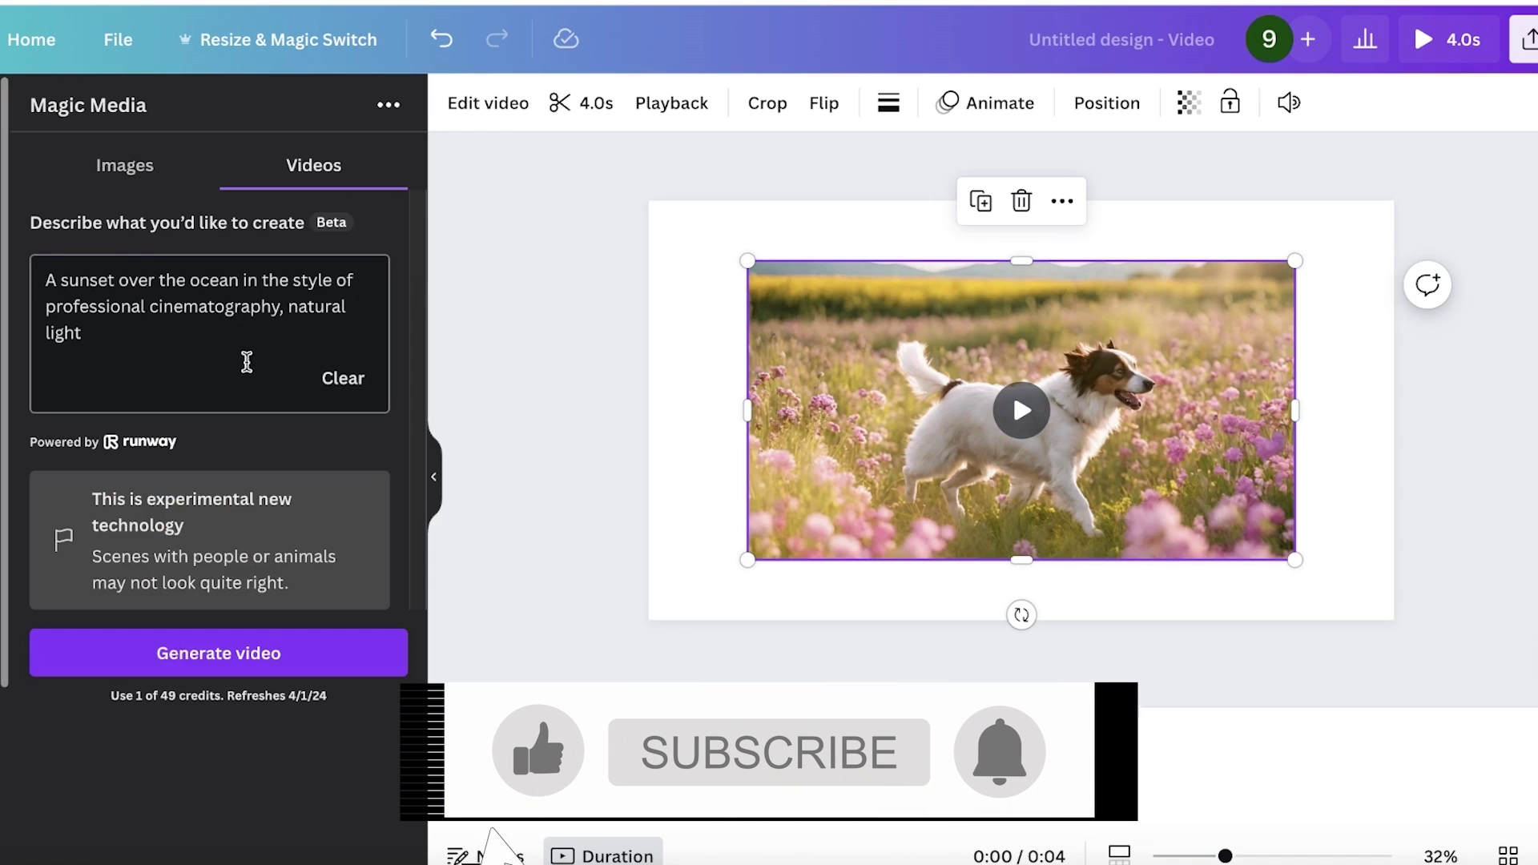
{"action": "left_click_drag", "start_coordinate": [257, 351], "coordinate": [12, 168]}
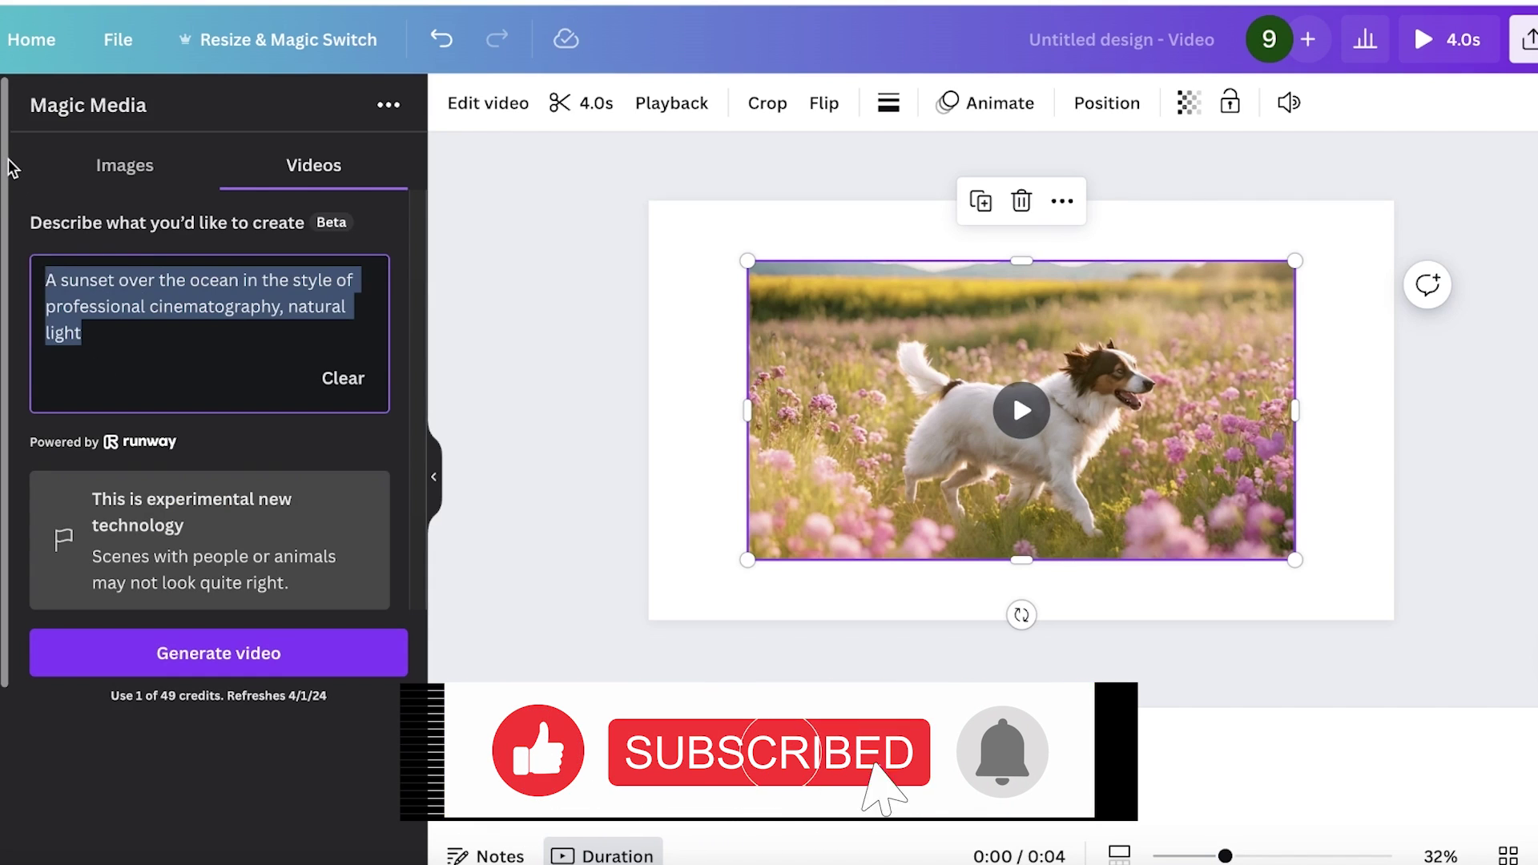
{"action": "type", "text": "a short gi"}
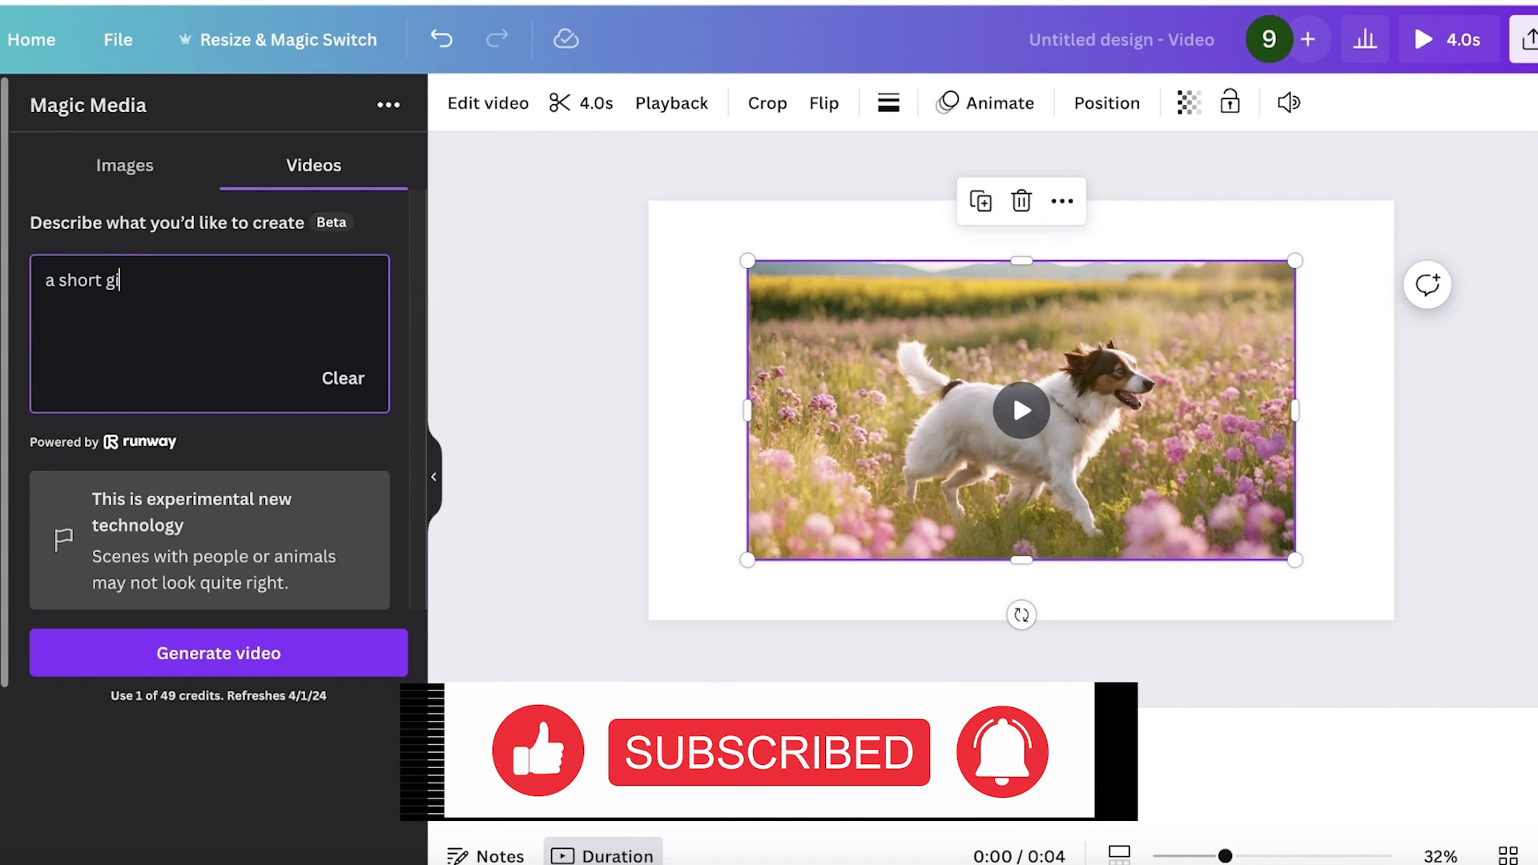
{"action": "type", "text": "f of a kid "}
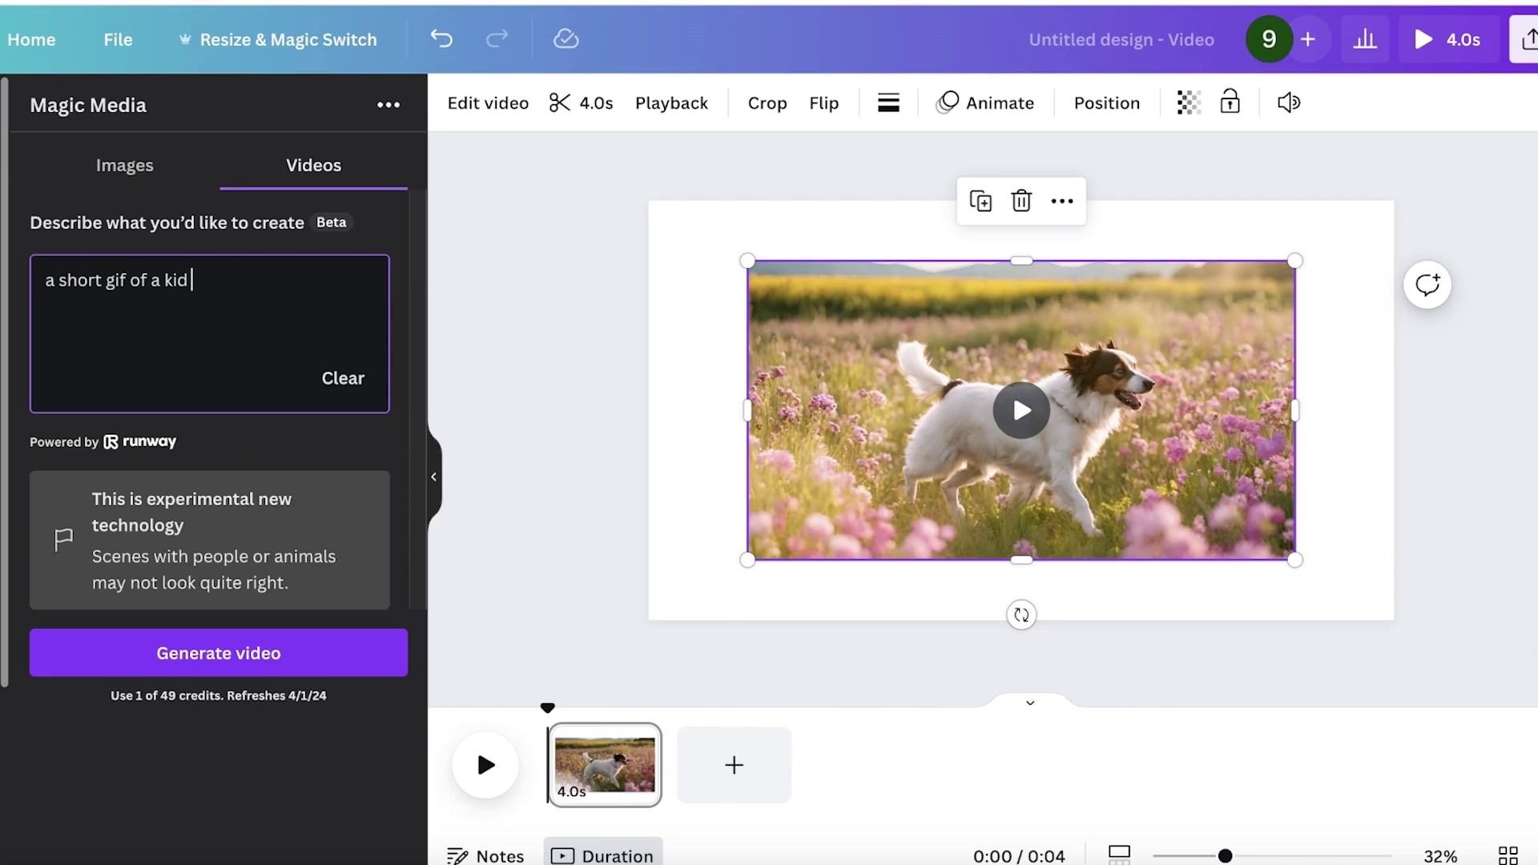
{"action": "type", "text": "smiling"}
{"action": "key", "text": "Return"}
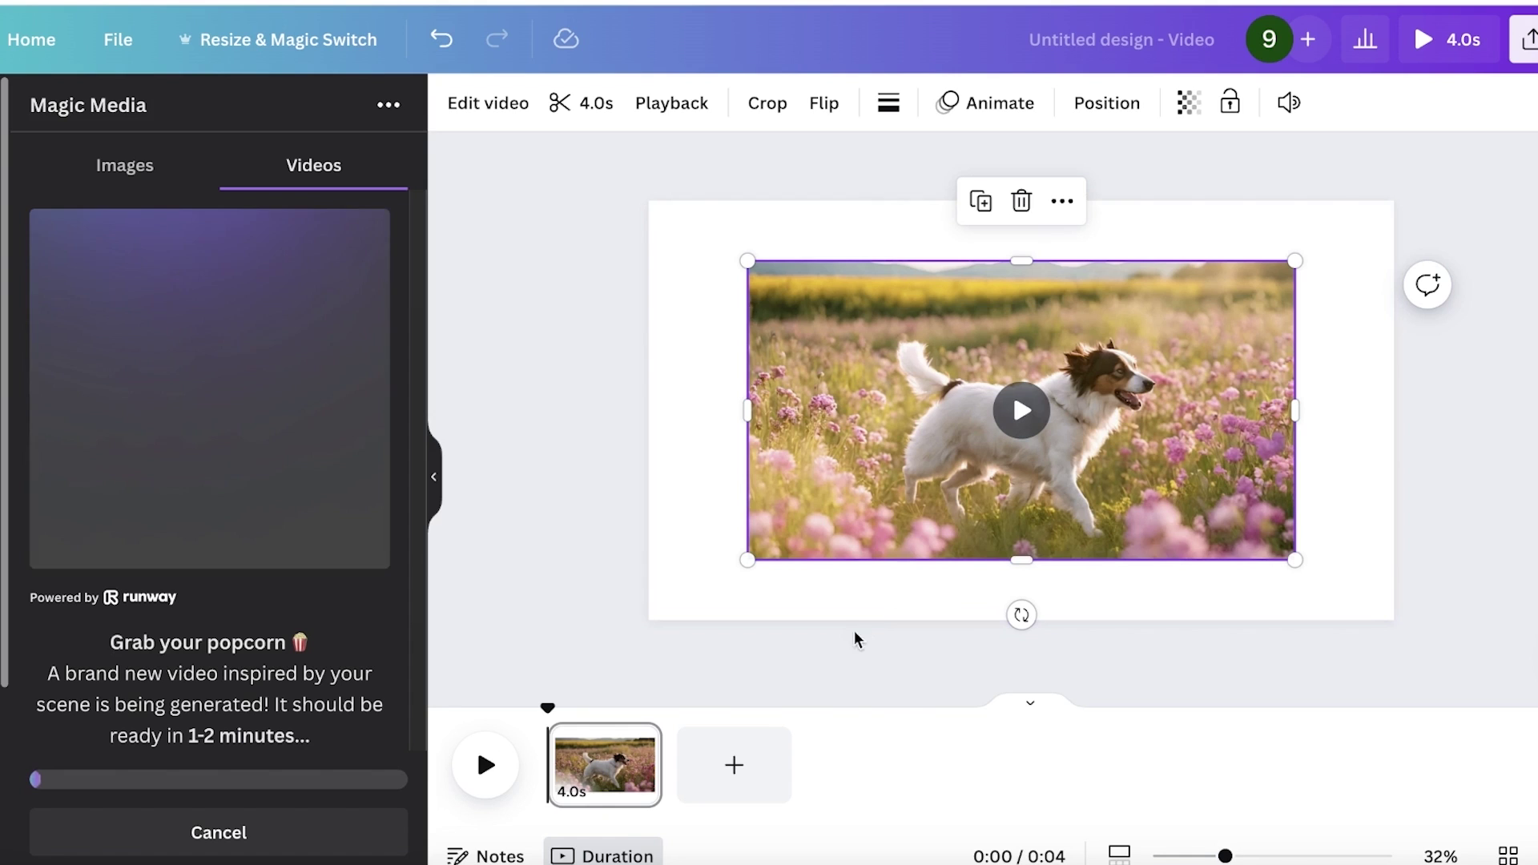
{"action": "left_click_drag", "start_coordinate": [875, 472], "coordinate": [769, 412]}
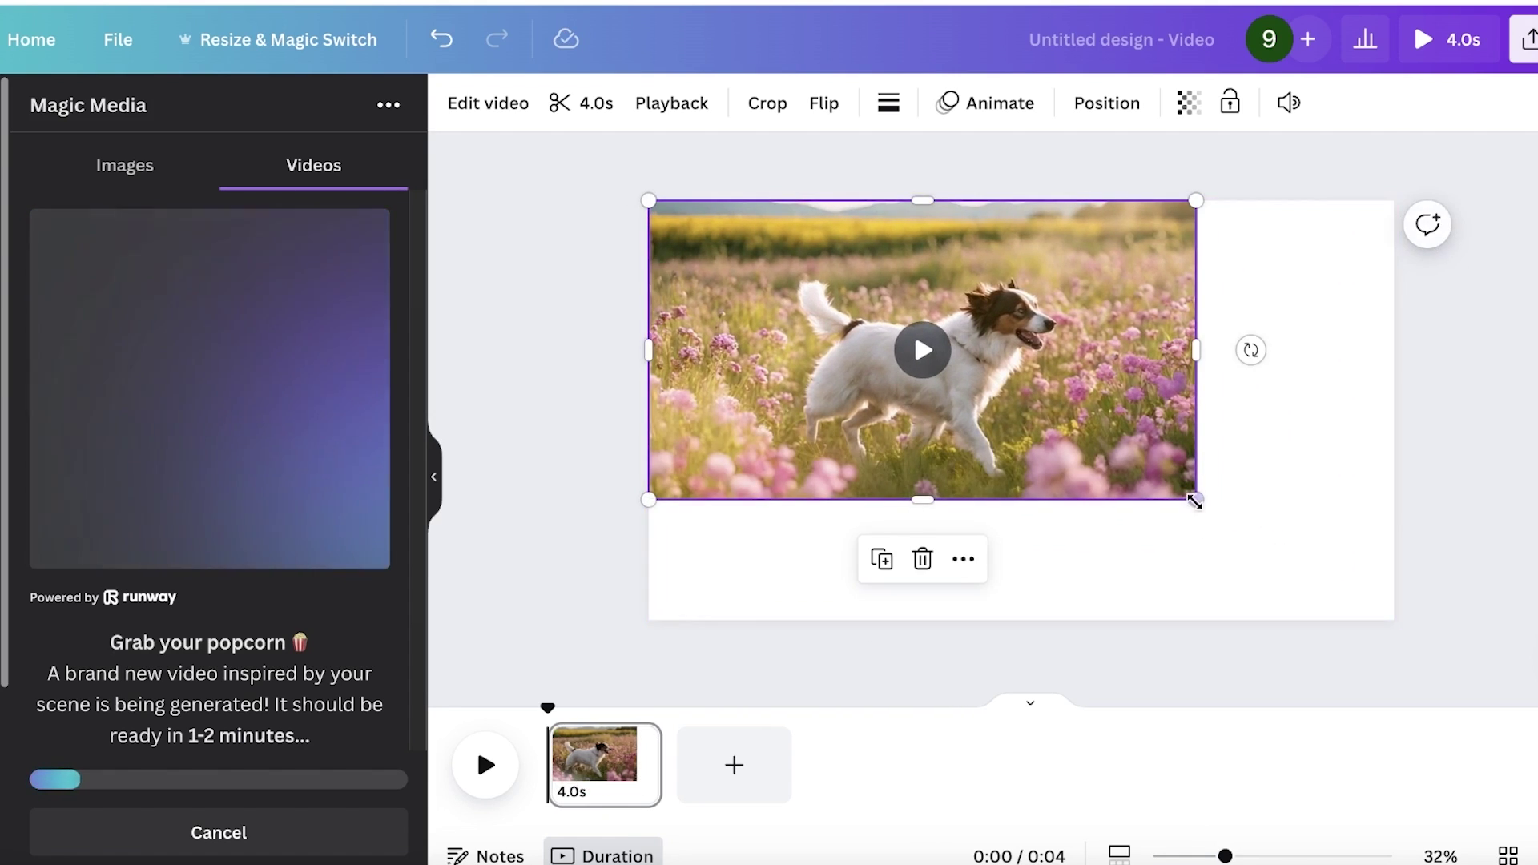
{"action": "left_click_drag", "start_coordinate": [1191, 498], "coordinate": [1401, 588]}
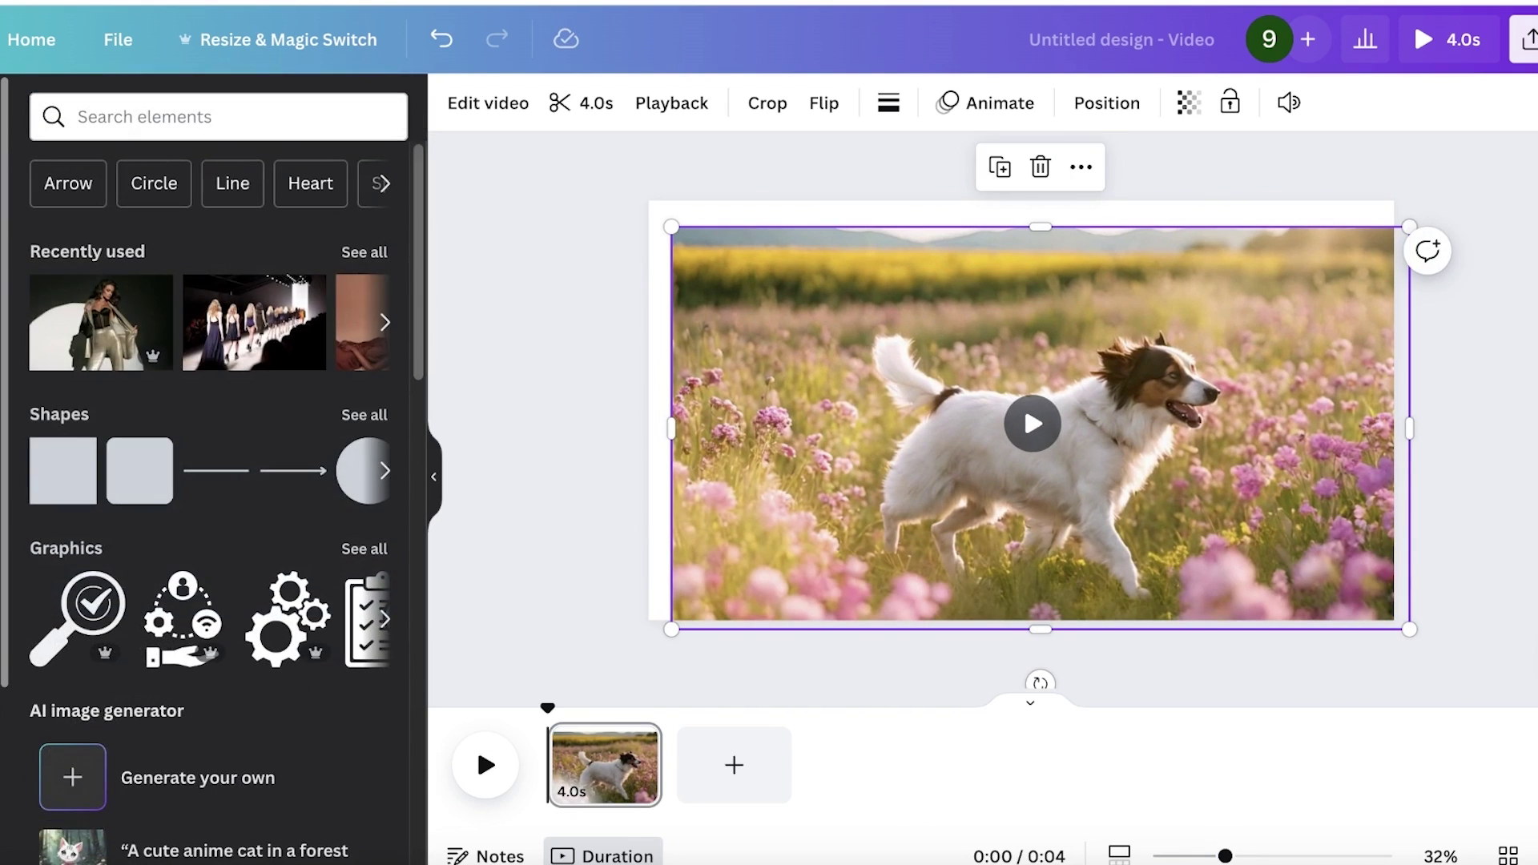
Shrink the dog video and add a dark square enlarged to cover most of the page.
{"action": "left_click_drag", "start_coordinate": [672, 226], "coordinate": [756, 275]}
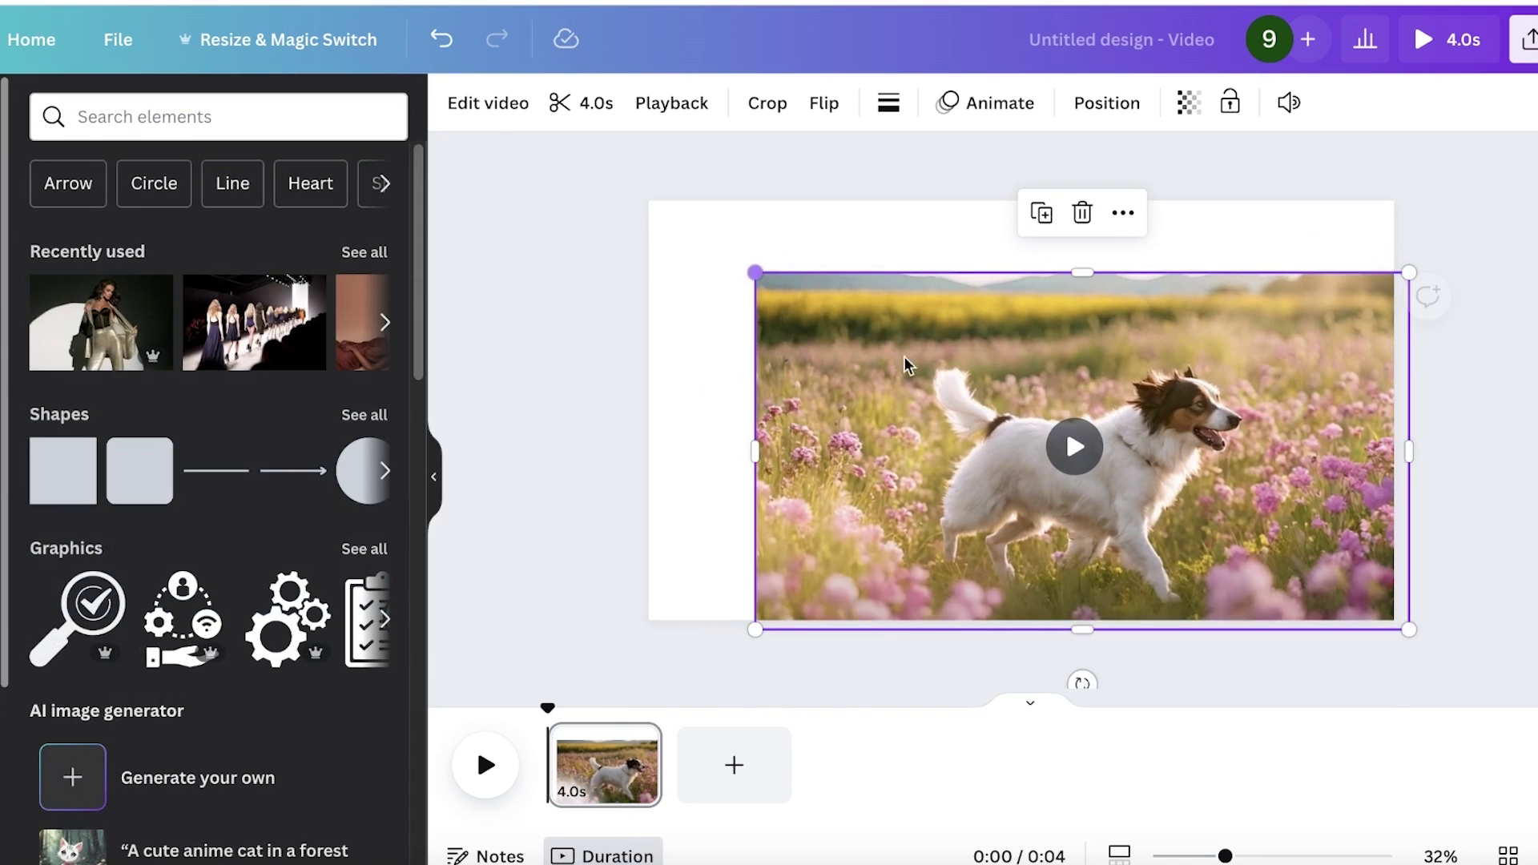
{"action": "left_click_drag", "start_coordinate": [1129, 453], "coordinate": [1070, 409]}
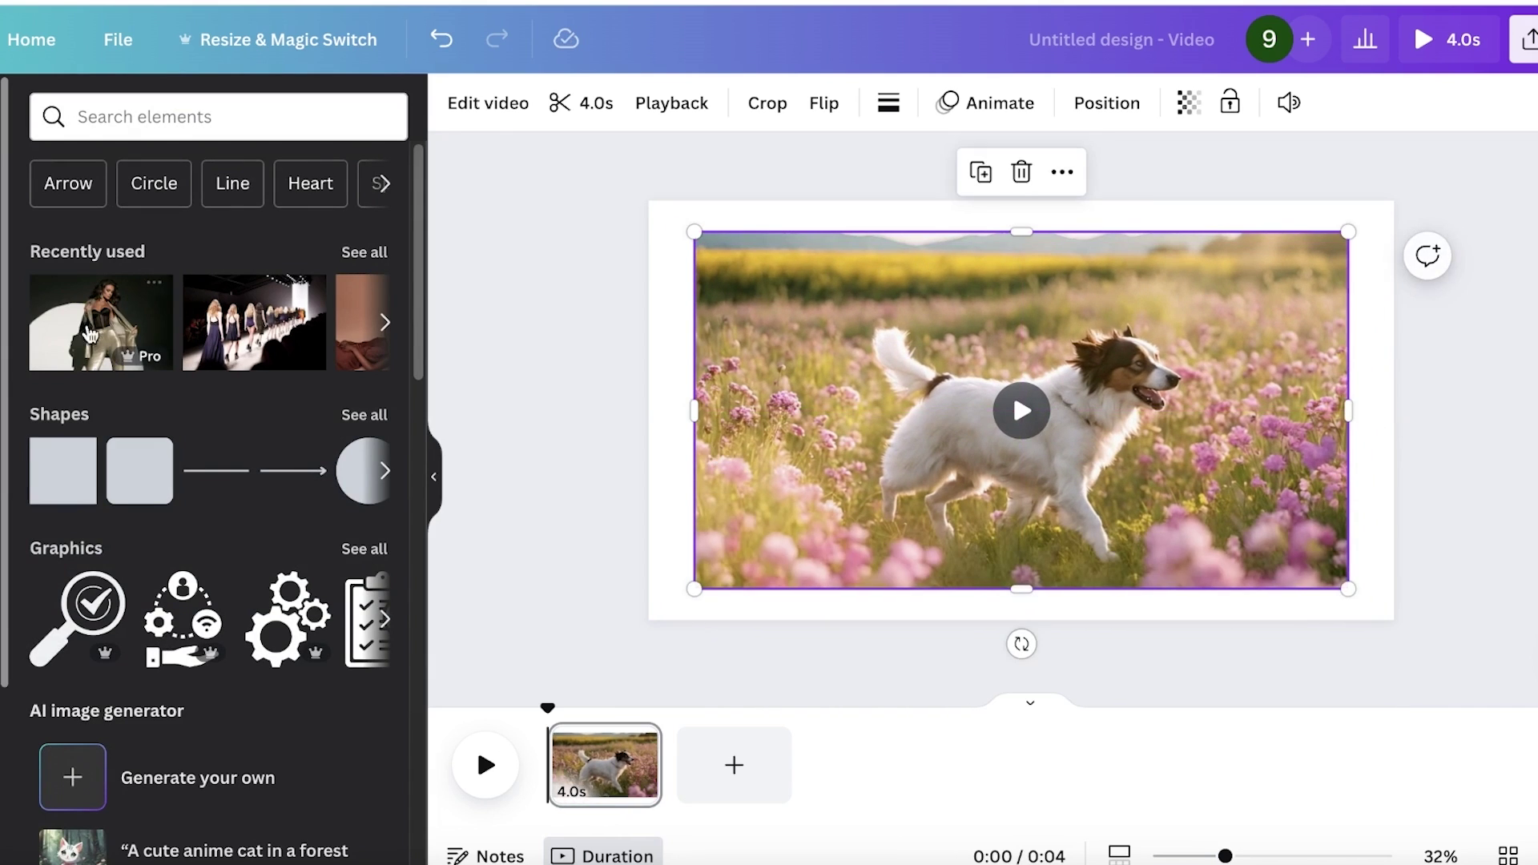
{"action": "left_click", "coordinate": [56, 443]}
{"action": "left_click", "coordinate": [1002, 401]}
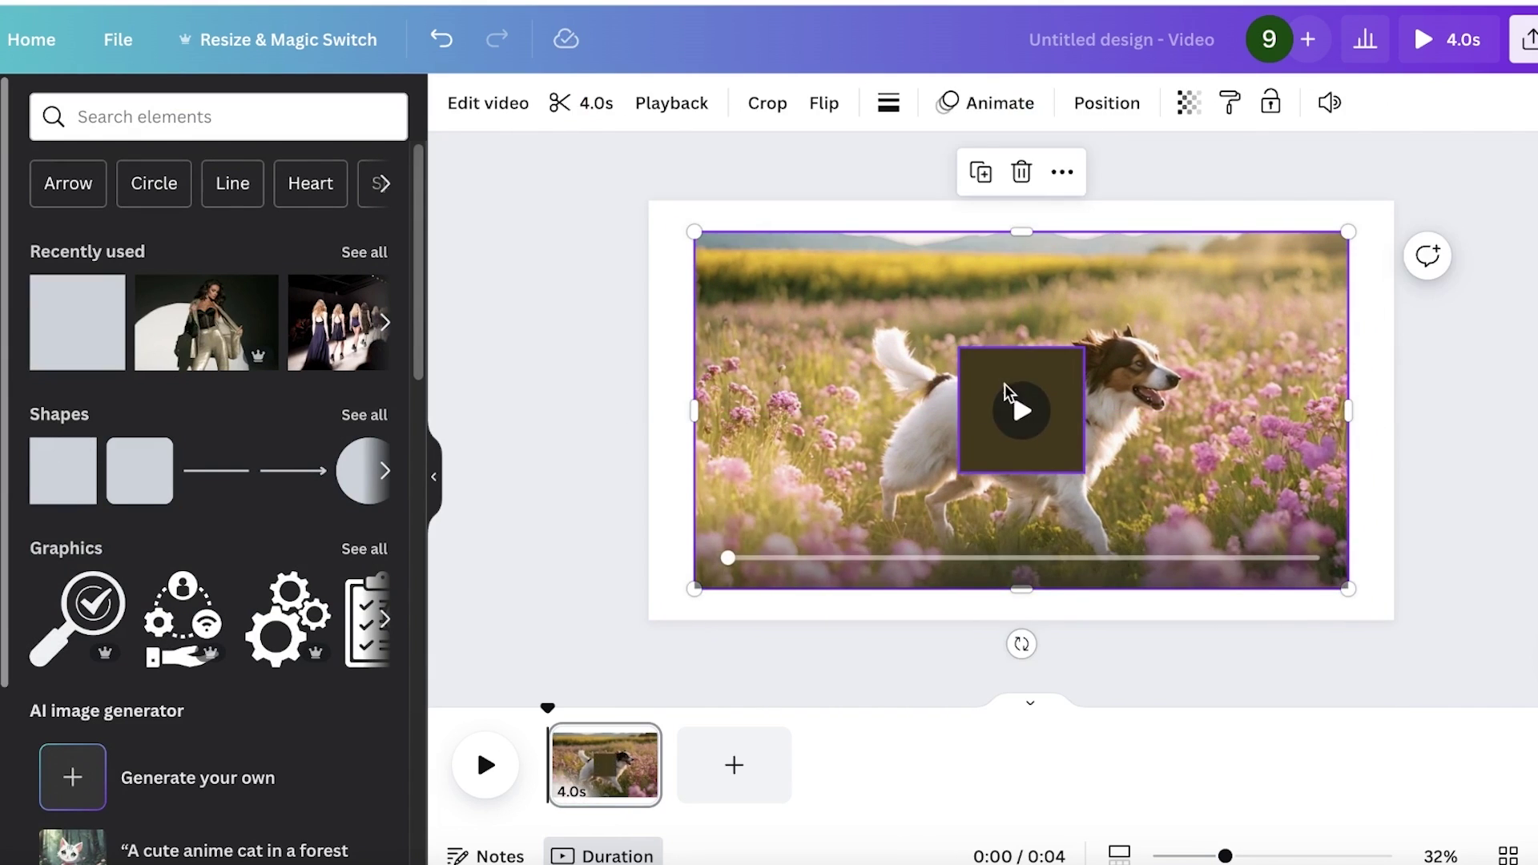
{"action": "left_click_drag", "start_coordinate": [984, 378], "coordinate": [698, 235]}
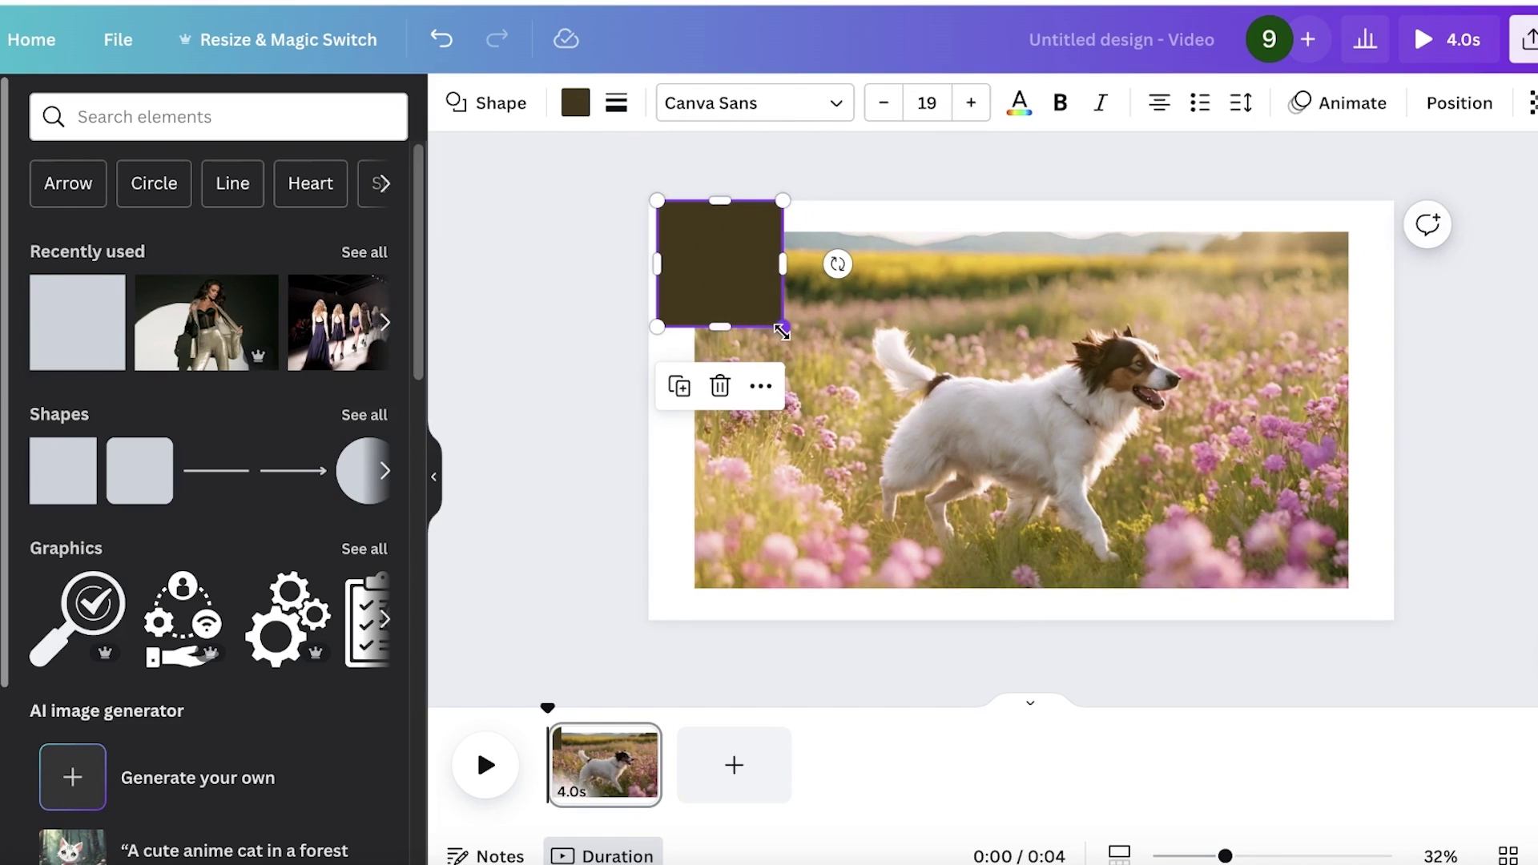
{"action": "left_click_drag", "start_coordinate": [780, 330], "coordinate": [1257, 613]}
Bring the dog video in front of the dark square.
{"action": "right_click", "coordinate": [1302, 416]}
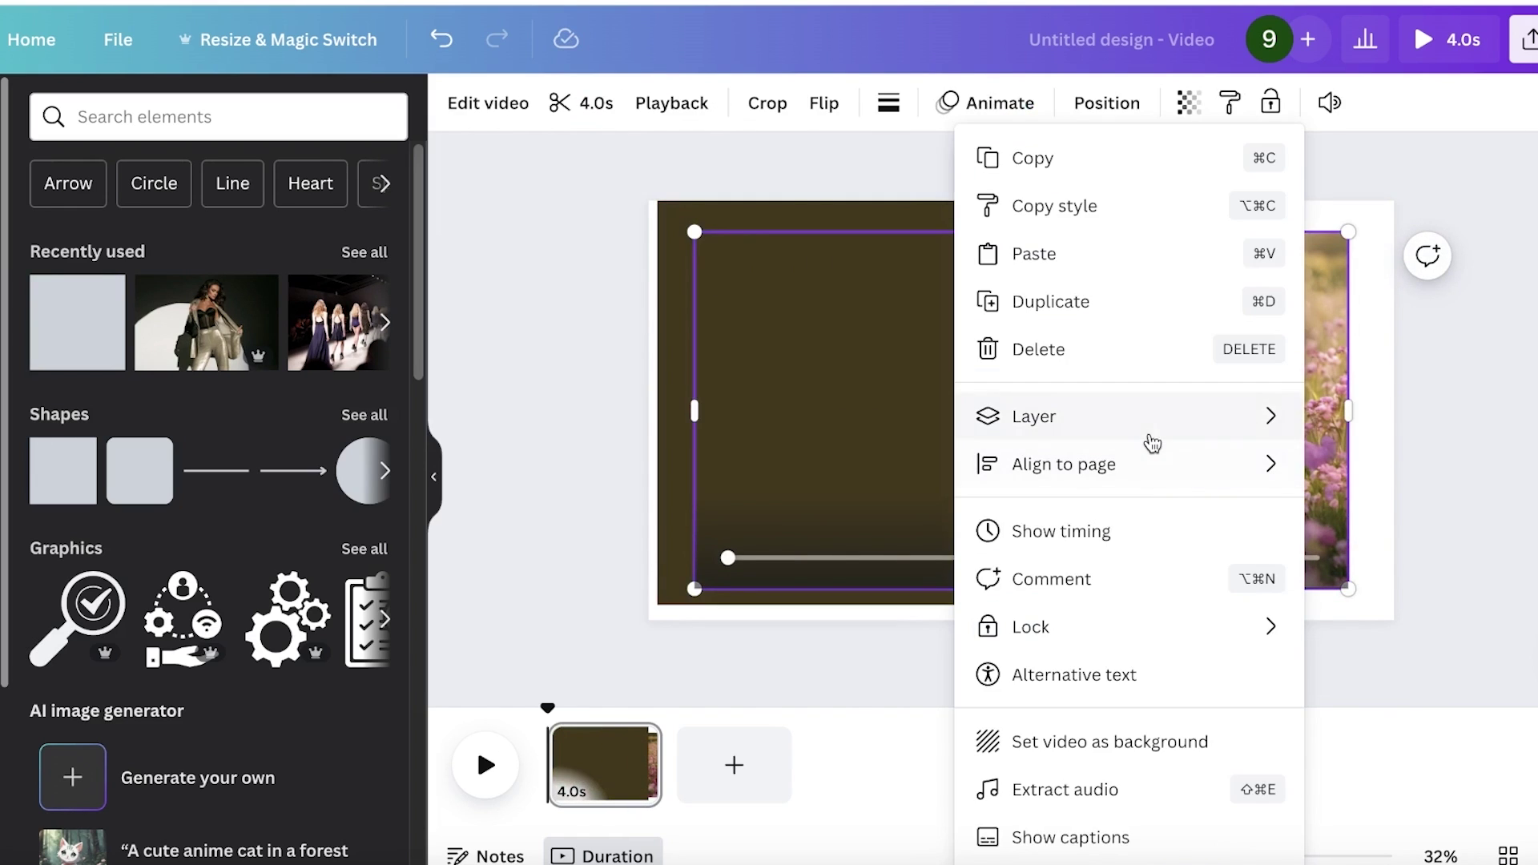
{"action": "mouse_move", "coordinate": [1163, 425]}
{"action": "left_click", "coordinate": [1411, 461]}
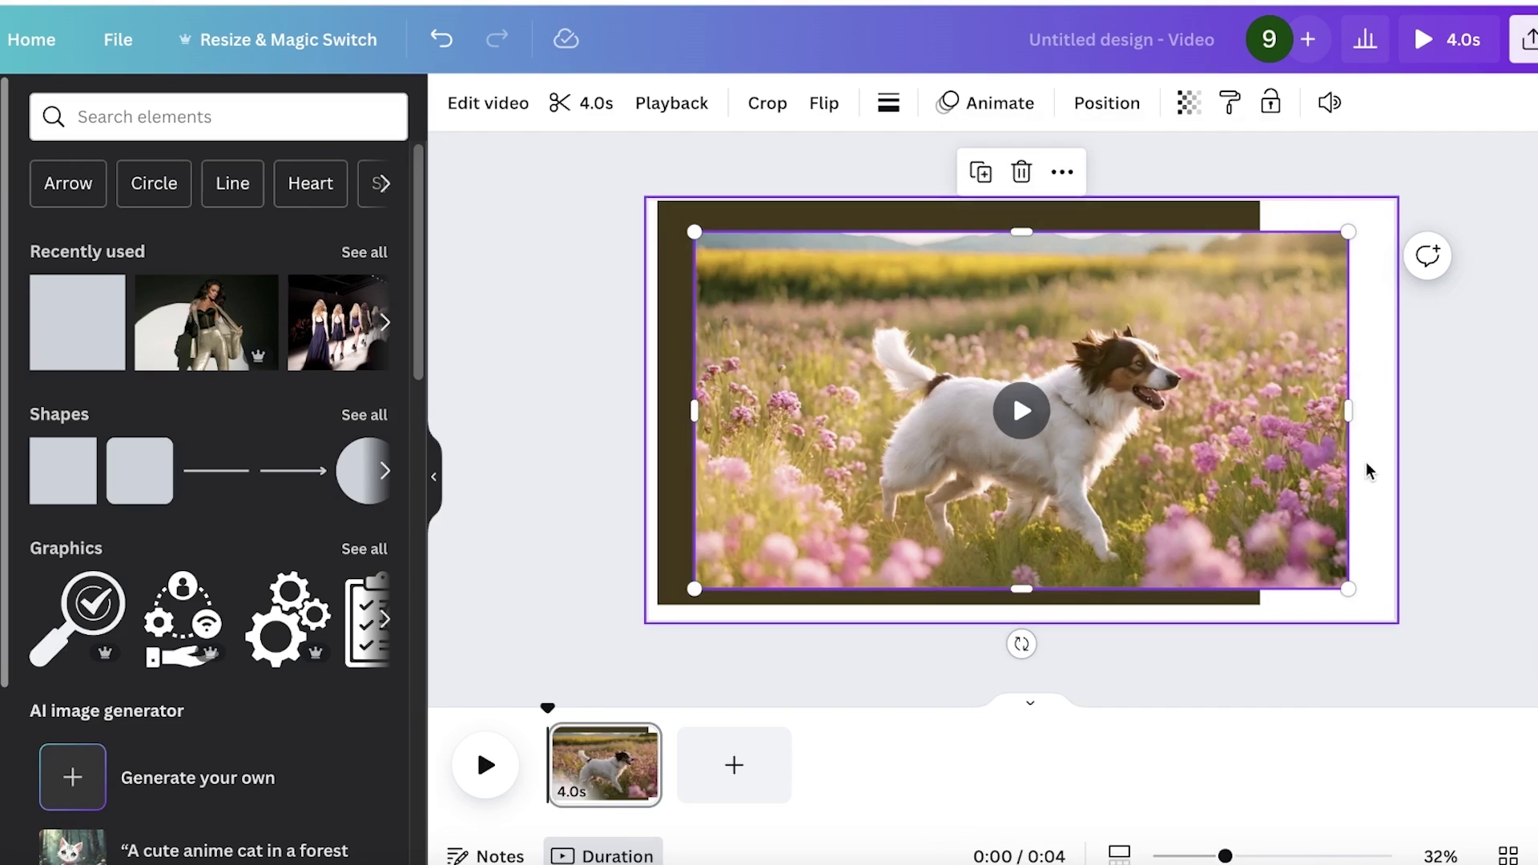
{"action": "left_click", "coordinate": [1369, 471]}
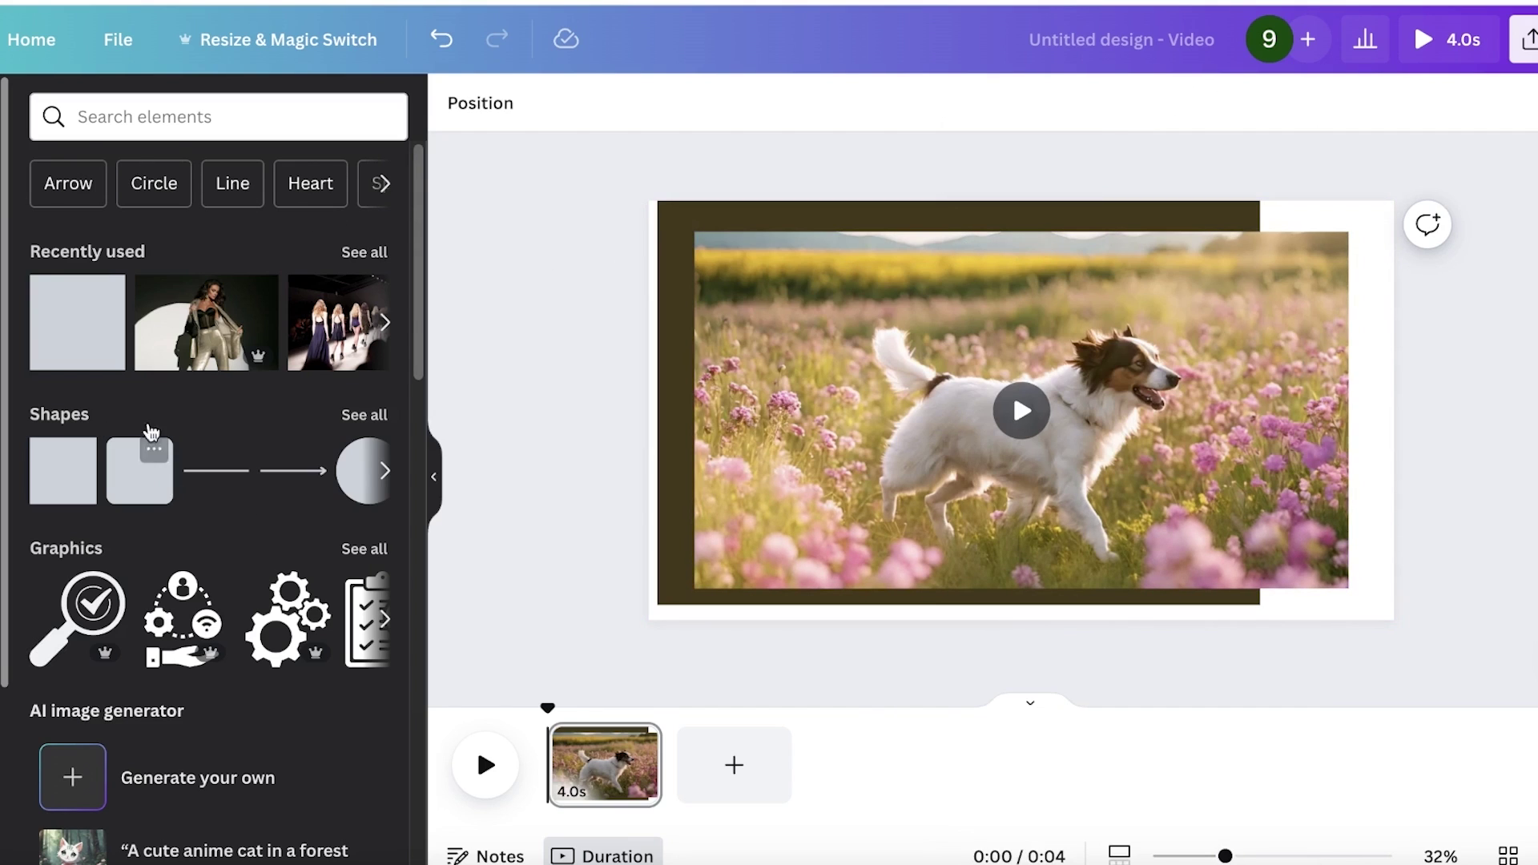
Search Elements for flowers and place a wildflower graphic in the bottom-right corner.
{"action": "left_click", "coordinate": [182, 116]}
{"action": "type", "text": "l"}
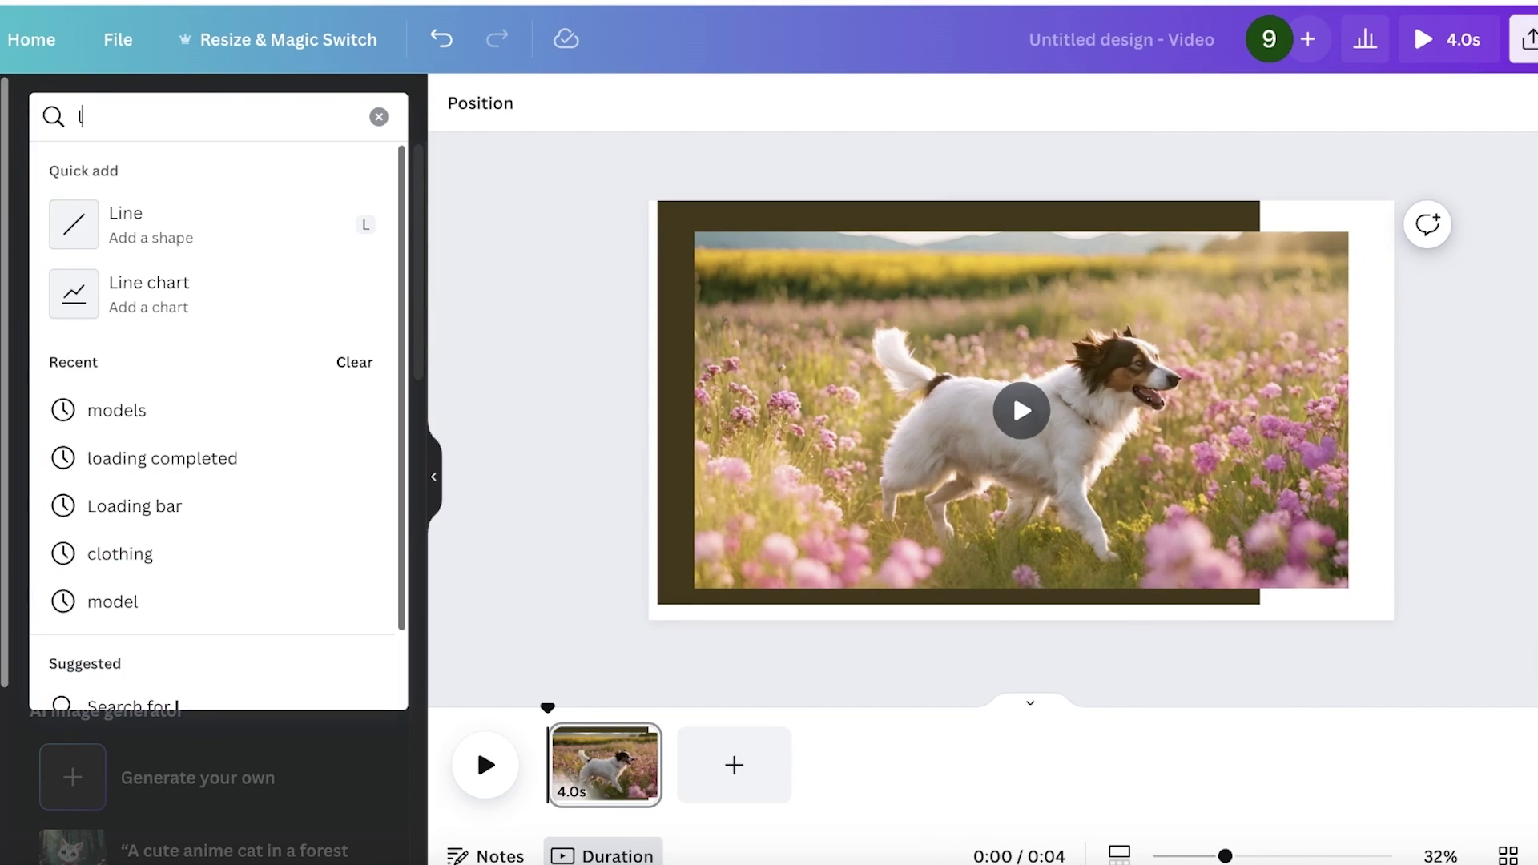
{"action": "type", "text": "ines"}
{"action": "key", "text": "Return"}
{"action": "left_click", "coordinate": [336, 116]}
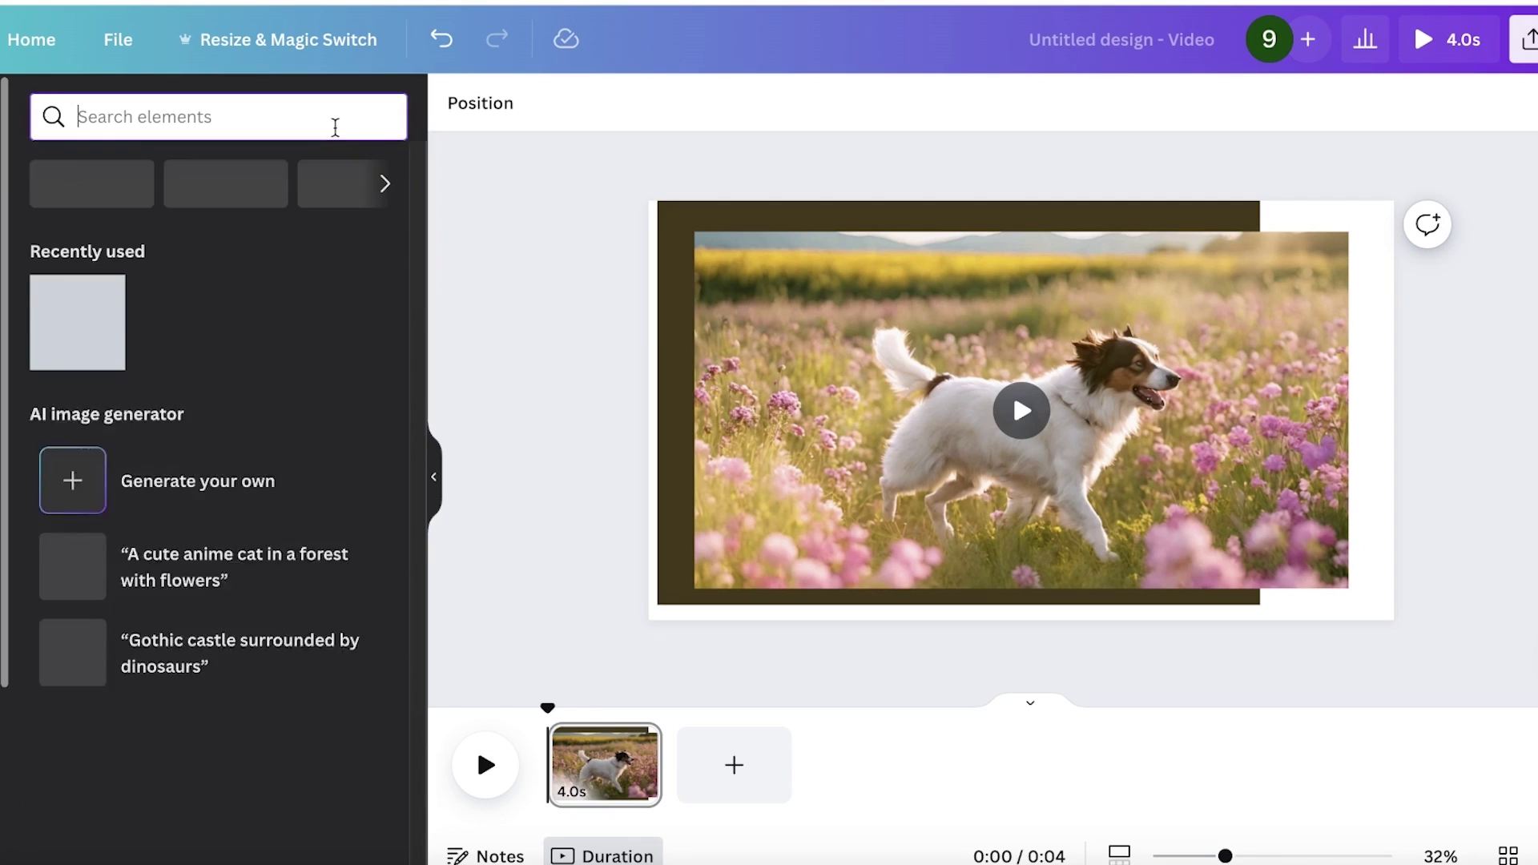
{"action": "type", "text": "flow"}
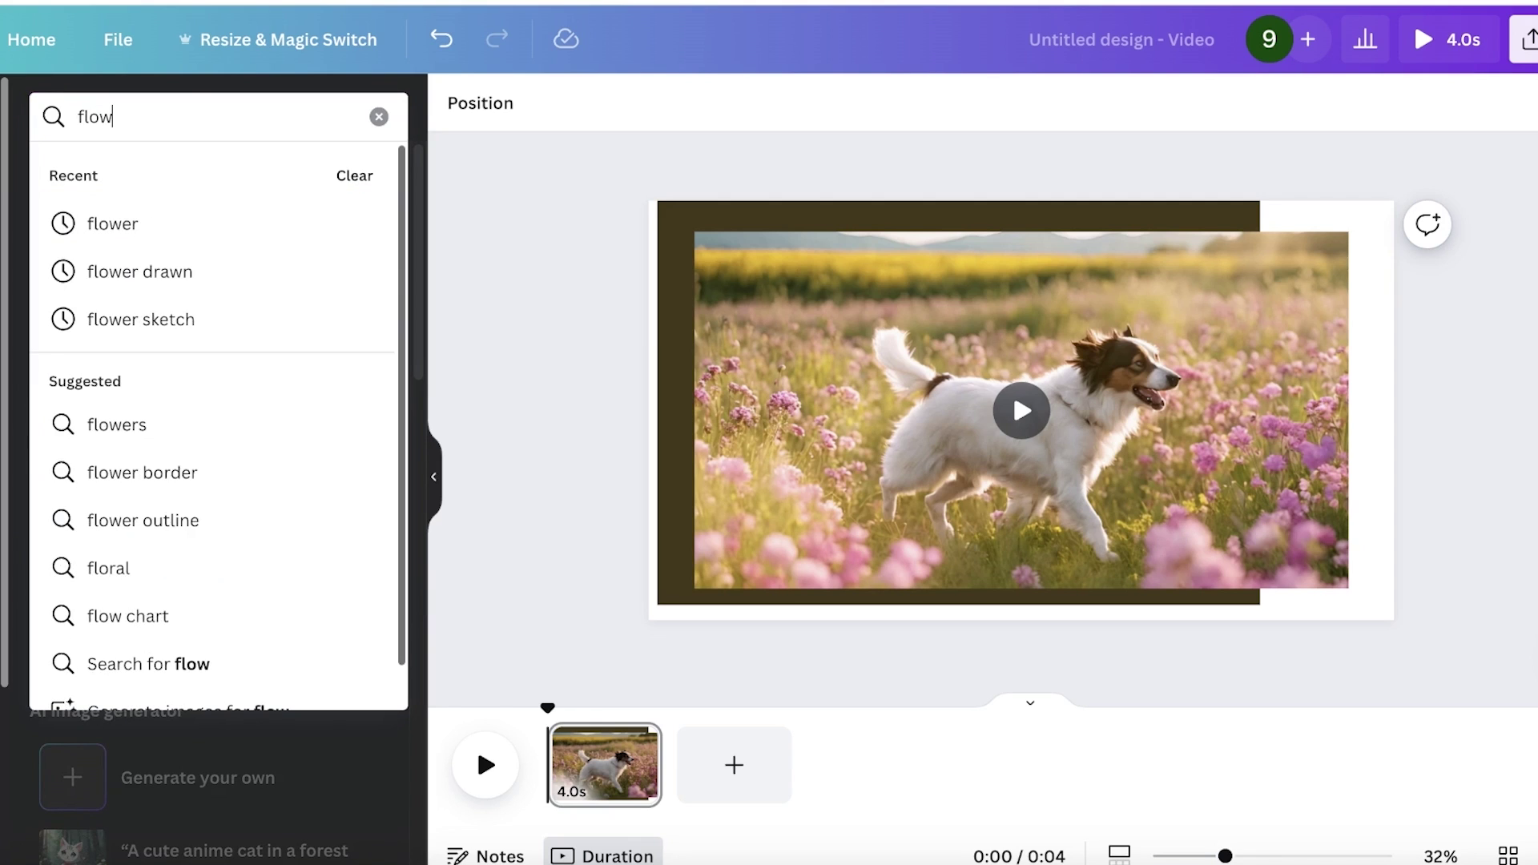
{"action": "type", "text": "ers"}
{"action": "key", "text": "Return"}
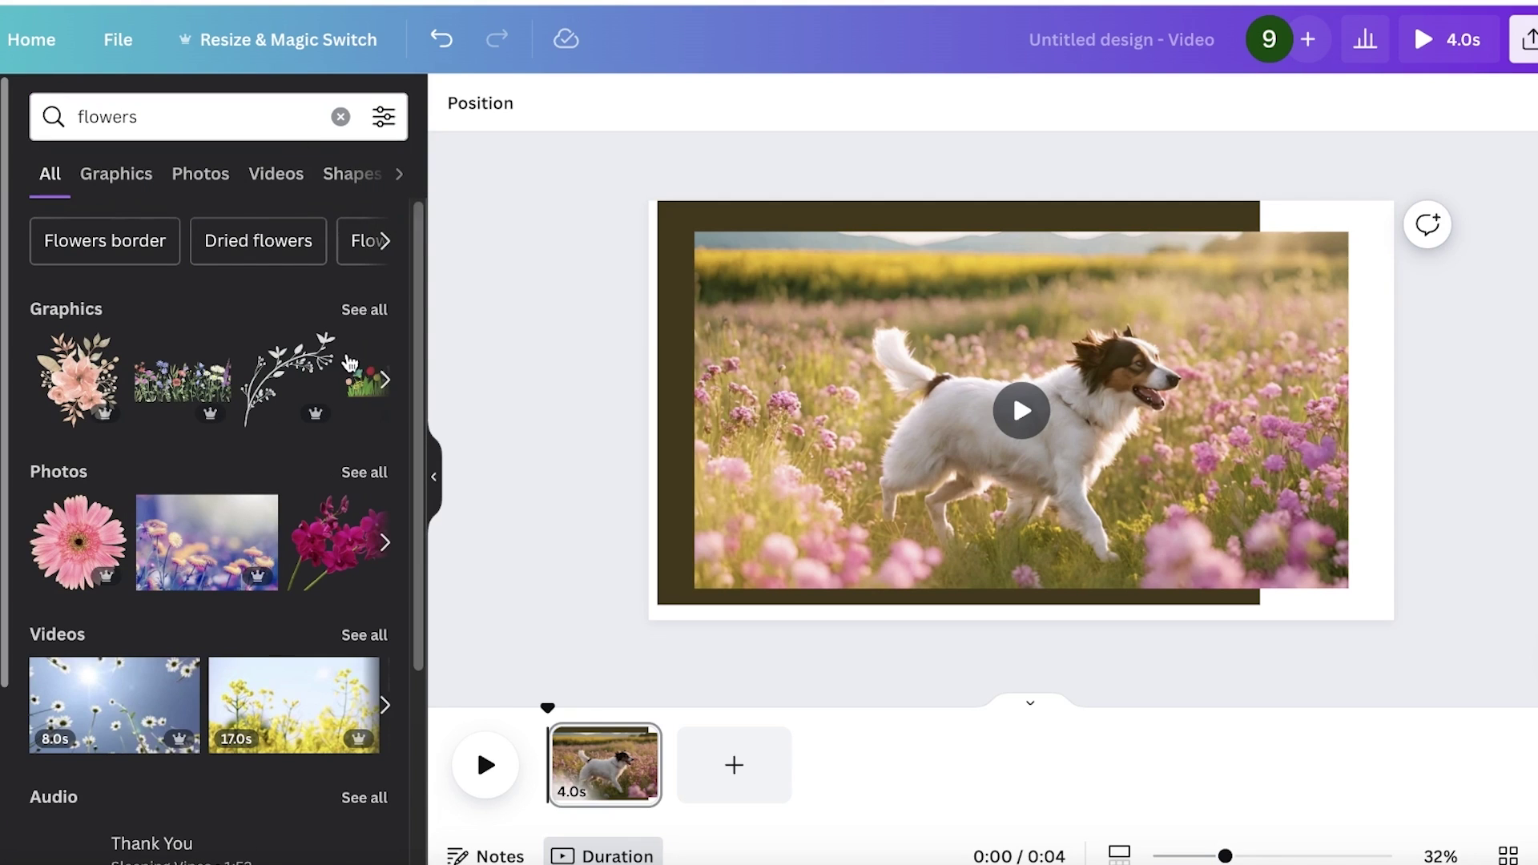
{"action": "left_click", "coordinate": [359, 314]}
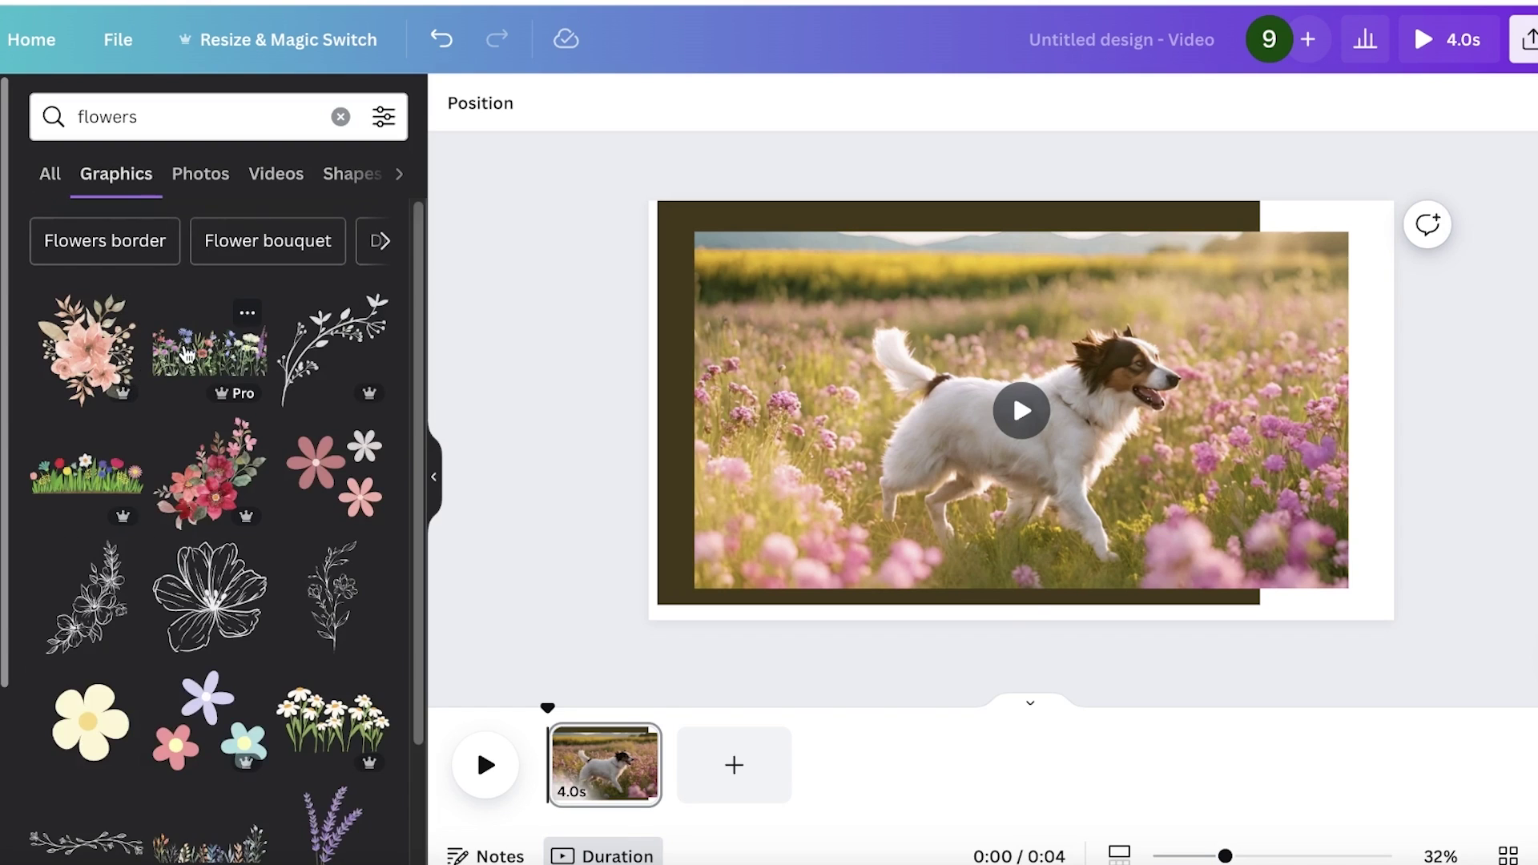
{"action": "left_click", "coordinate": [186, 354]}
{"action": "mouse_move", "coordinate": [1135, 513]}
{"action": "left_mouse_down"}
{"action": "mouse_move", "coordinate": [1149, 507]}
{"action": "mouse_move", "coordinate": [1073, 497]}
{"action": "mouse_move", "coordinate": [1133, 494]}
{"action": "left_mouse_up"}
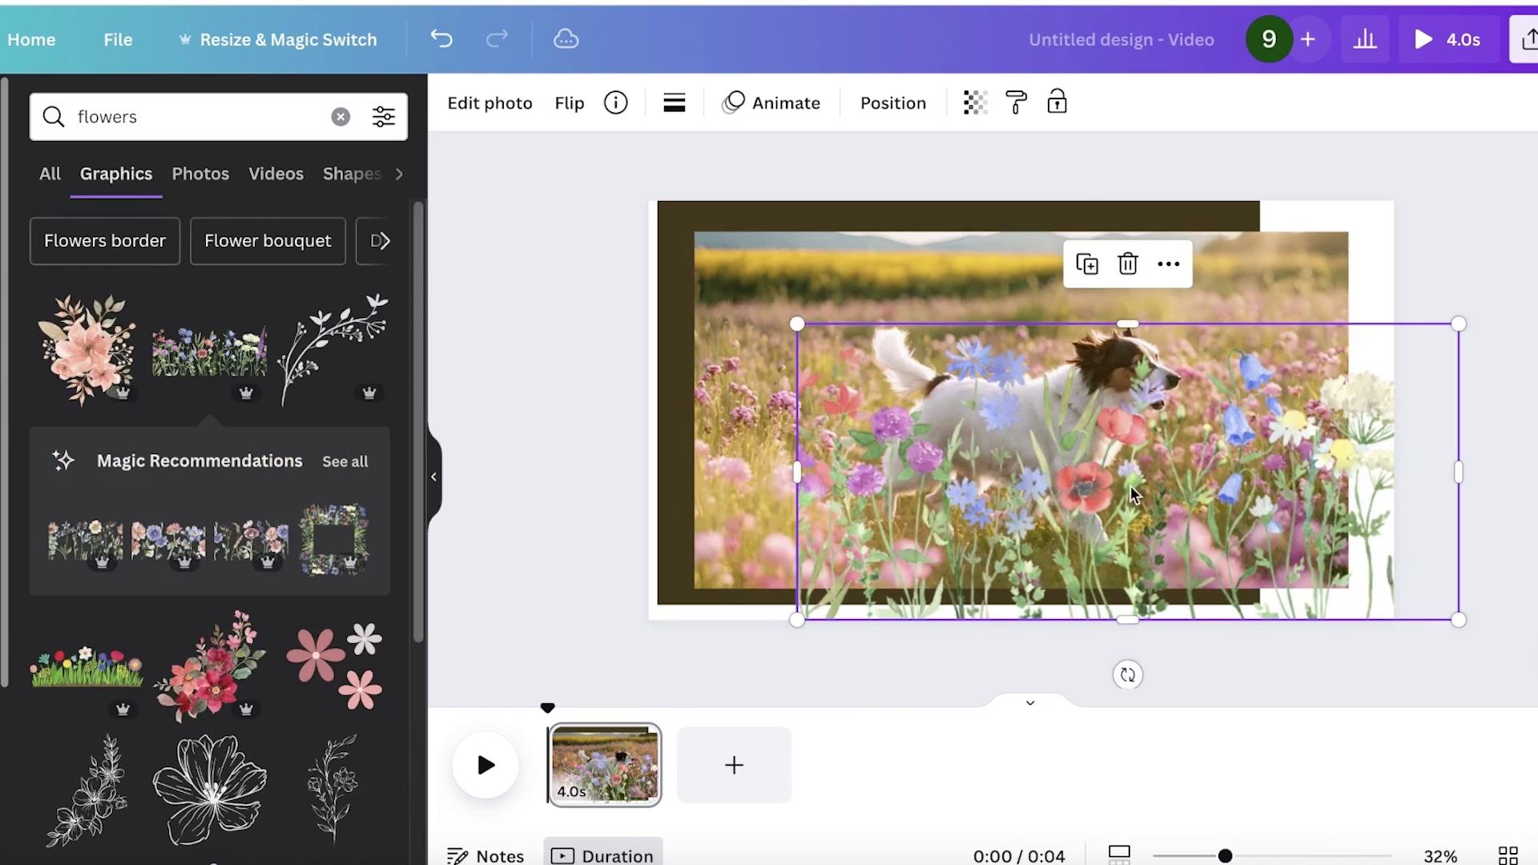
{"action": "left_click_drag", "start_coordinate": [797, 324], "coordinate": [1237, 539]}
Add a recommended floral frame, crop off its top band, and stand it upright at the right edge.
{"action": "left_click", "coordinate": [323, 472]}
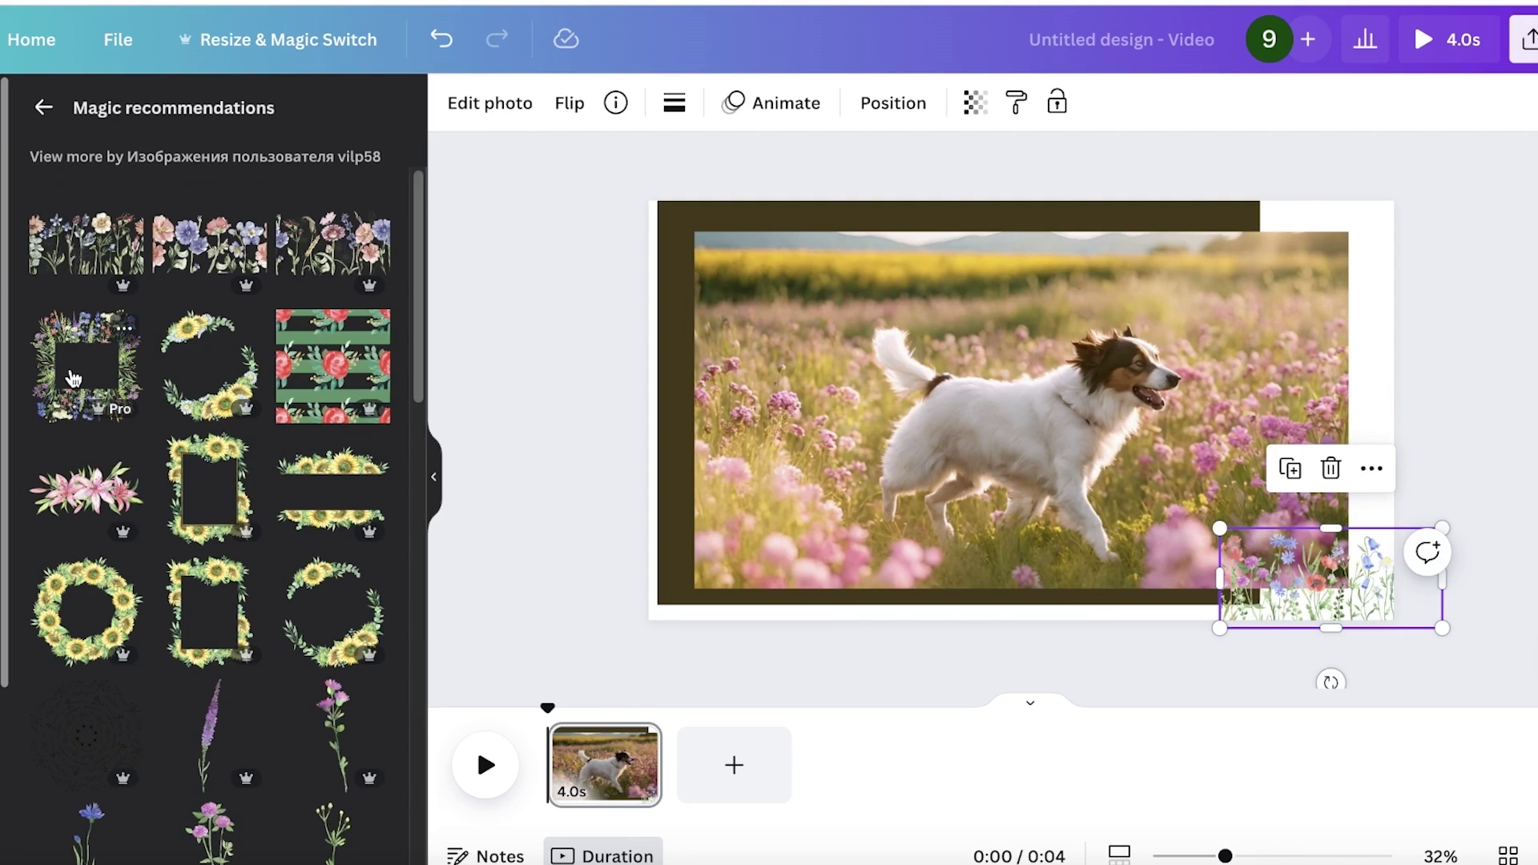
{"action": "scroll", "coordinate": [205, 401], "scroll_direction": "down", "scroll_amount": 3}
{"action": "scroll", "coordinate": [205, 400], "scroll_direction": "down", "scroll_amount": 10}
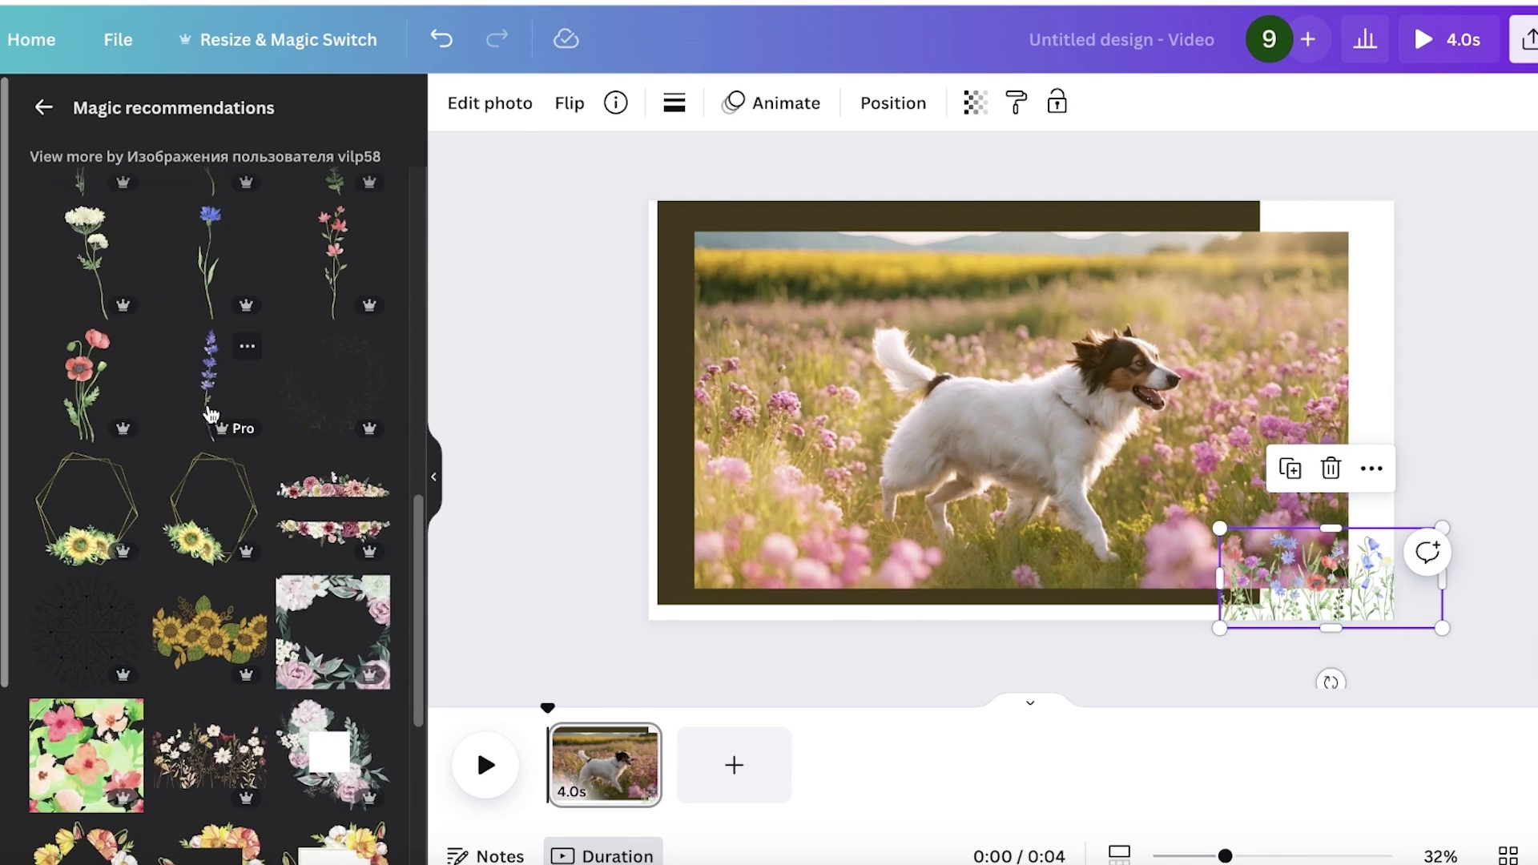
{"action": "left_click", "coordinate": [346, 413]}
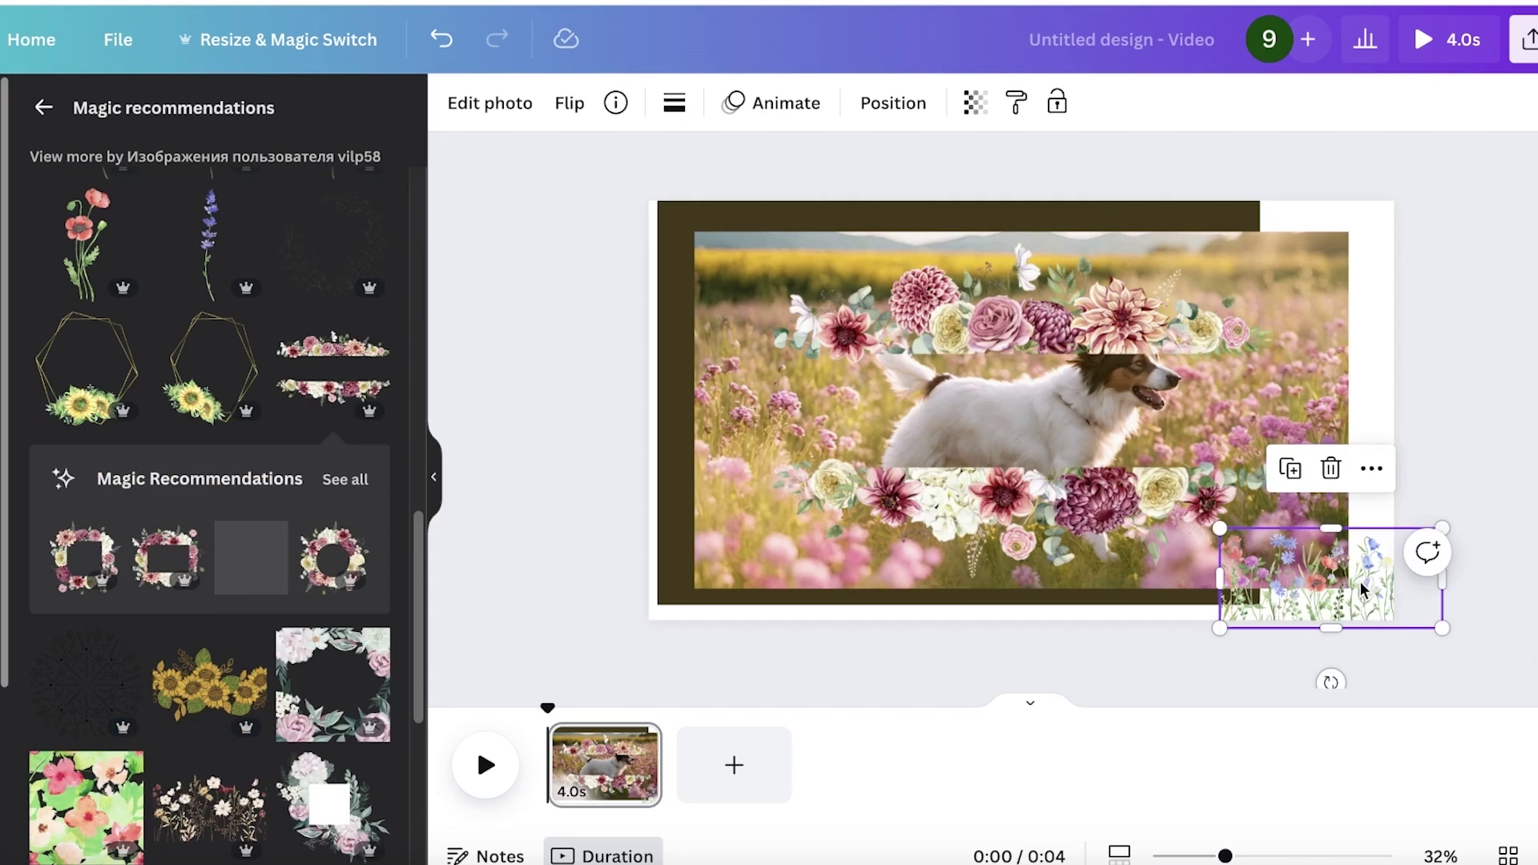
{"action": "left_click", "coordinate": [1150, 509]}
{"action": "left_click", "coordinate": [1149, 508]}
{"action": "left_click_drag", "start_coordinate": [1150, 509], "coordinate": [1339, 487]}
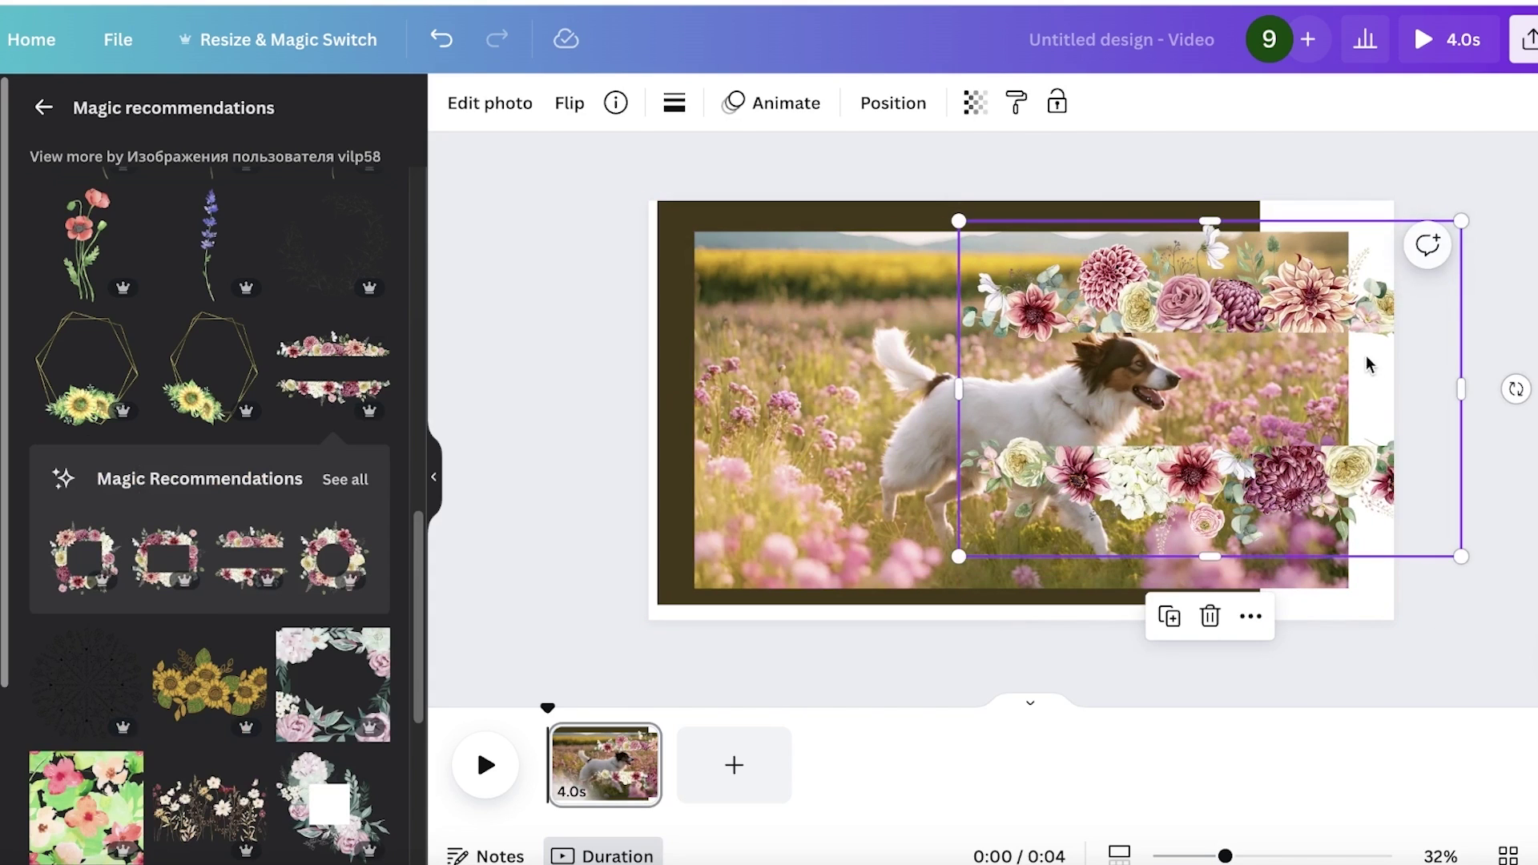
{"action": "left_click_drag", "start_coordinate": [1203, 215], "coordinate": [1209, 350]}
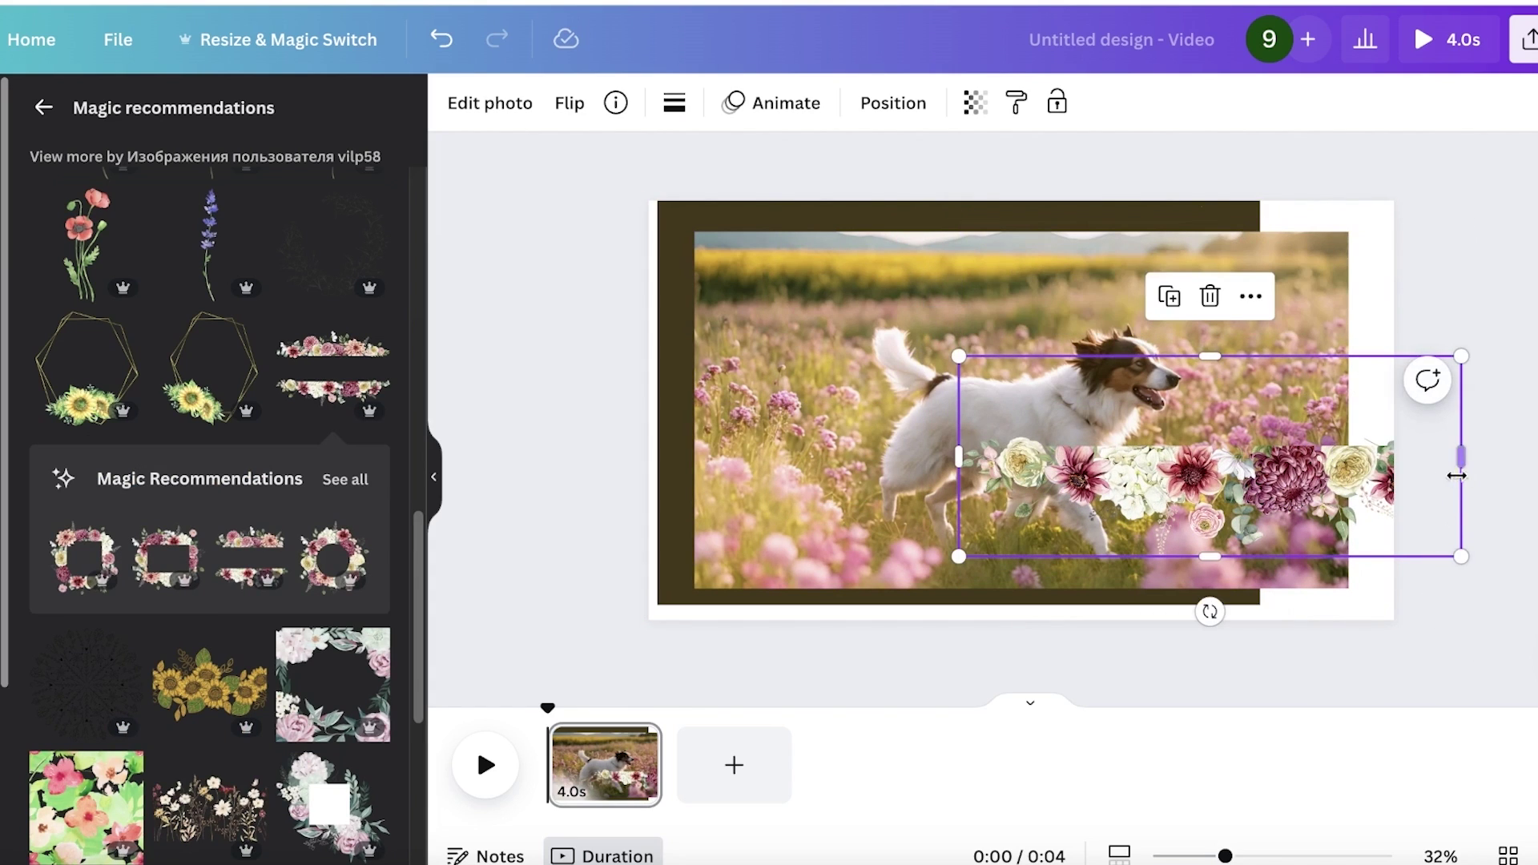
{"action": "left_click_drag", "start_coordinate": [1209, 611], "coordinate": [999, 452]}
{"action": "left_click_drag", "start_coordinate": [1208, 463], "coordinate": [1387, 461]}
Bring the dog video forward over the floral strip and lengthen the strip along the right edge.
{"action": "left_click", "coordinate": [1228, 425]}
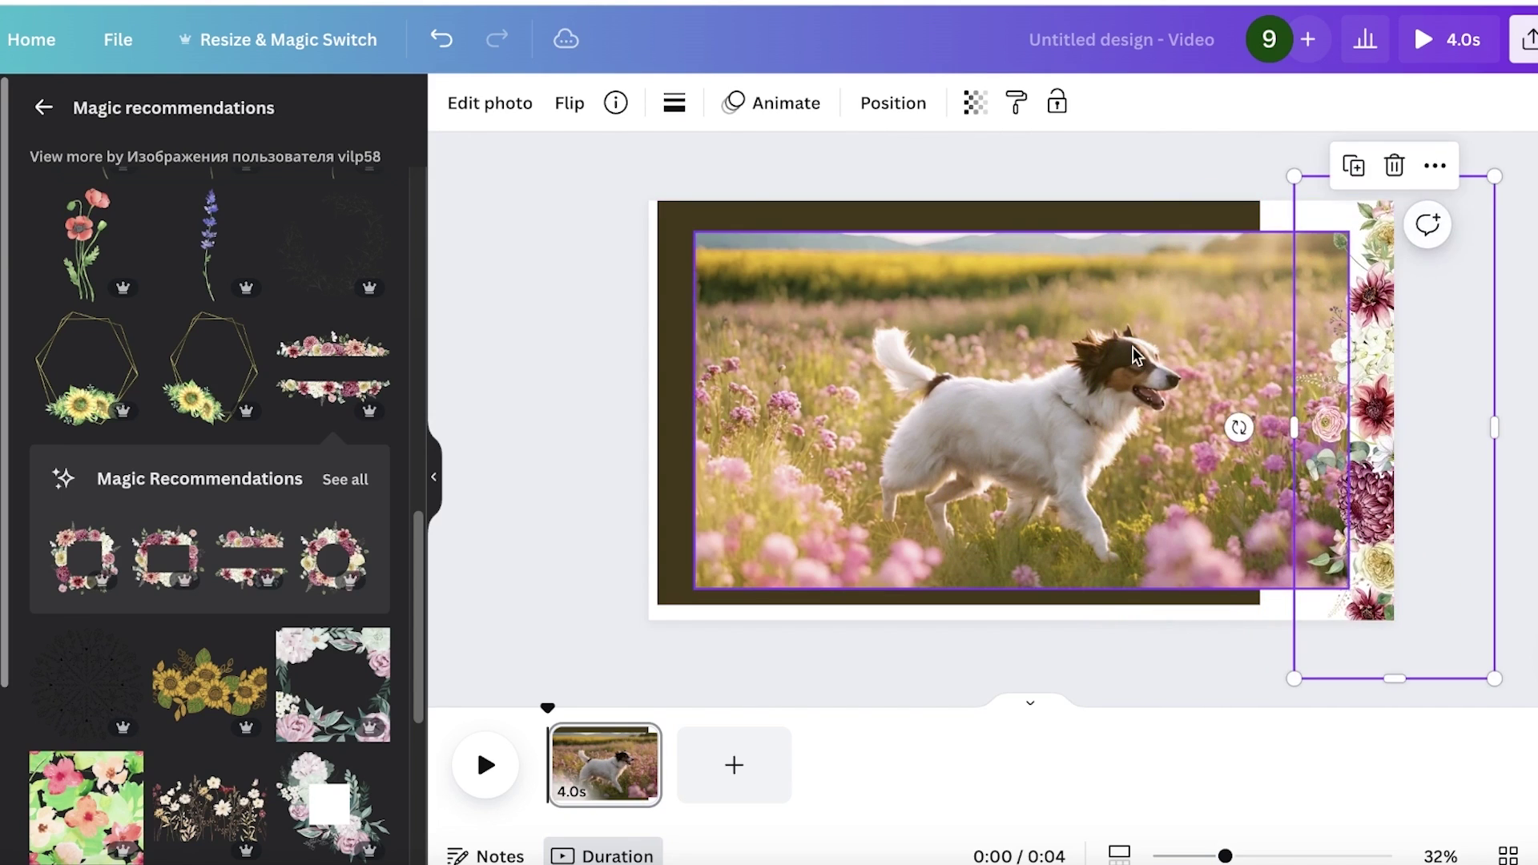
{"action": "right_click", "coordinate": [1104, 394]}
{"action": "left_click", "coordinate": [1388, 423]}
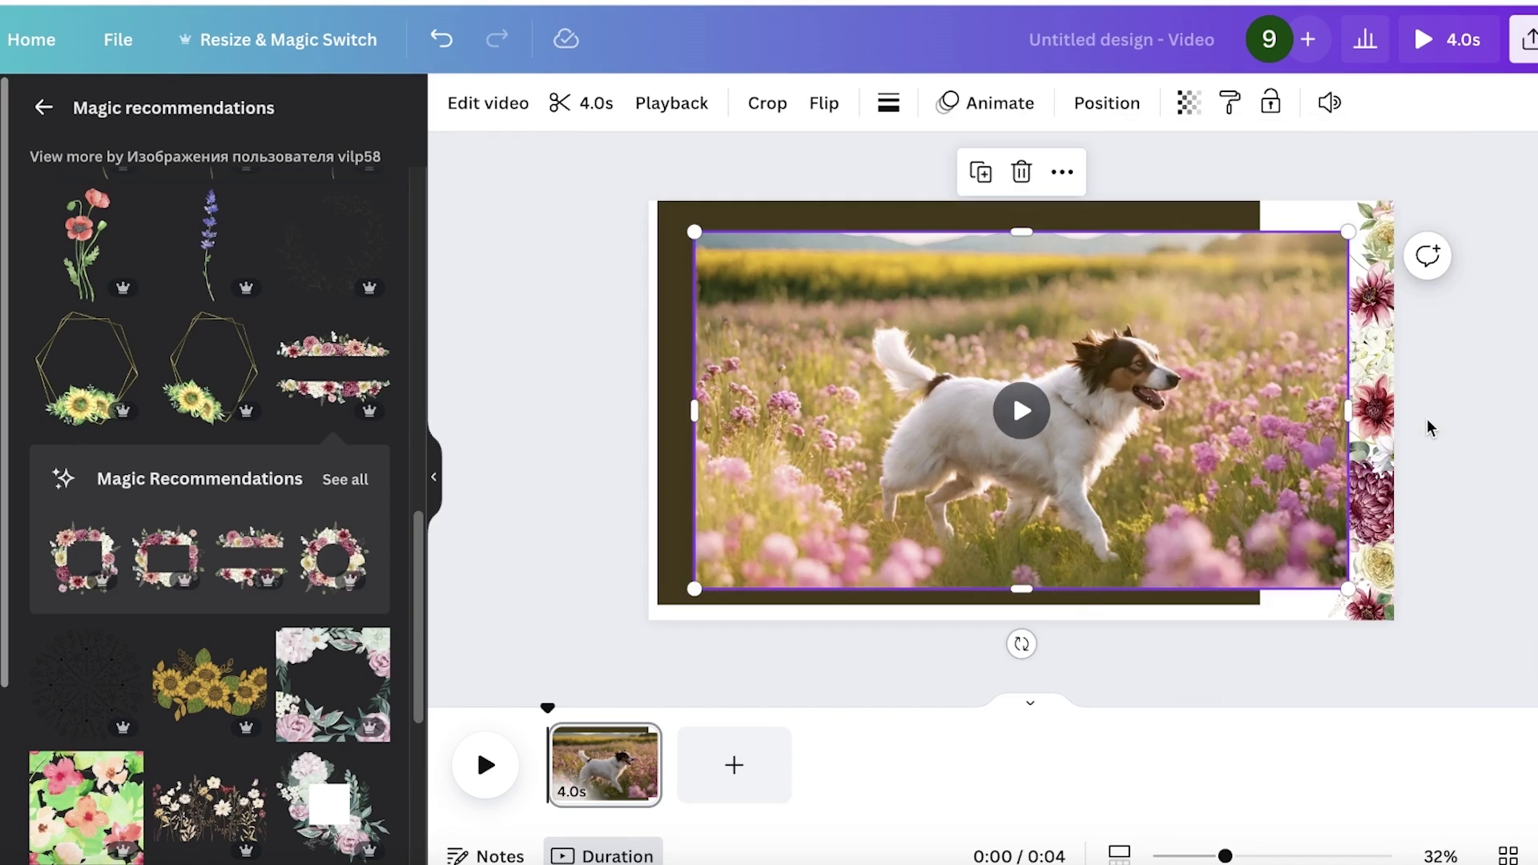
{"action": "left_click", "coordinate": [1388, 386]}
{"action": "left_click_drag", "start_coordinate": [1306, 182], "coordinate": [1281, 146]}
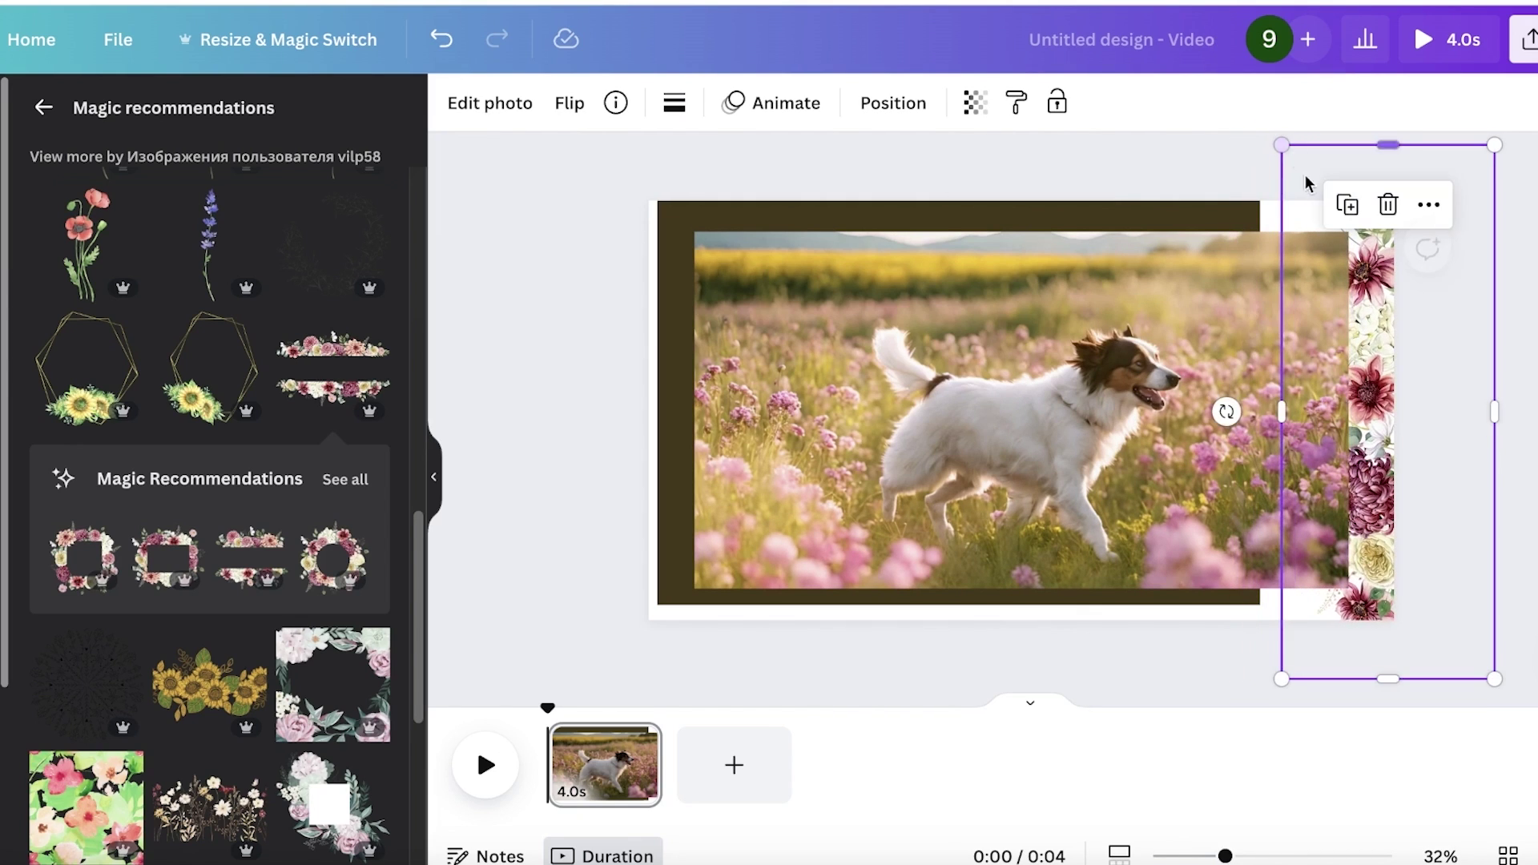
{"action": "mouse_move", "coordinate": [1373, 357]}
{"action": "left_mouse_down"}
{"action": "mouse_move", "coordinate": [1373, 216]}
{"action": "mouse_move", "coordinate": [1371, 347]}
{"action": "left_mouse_up"}
{"action": "left_click", "coordinate": [593, 416]}
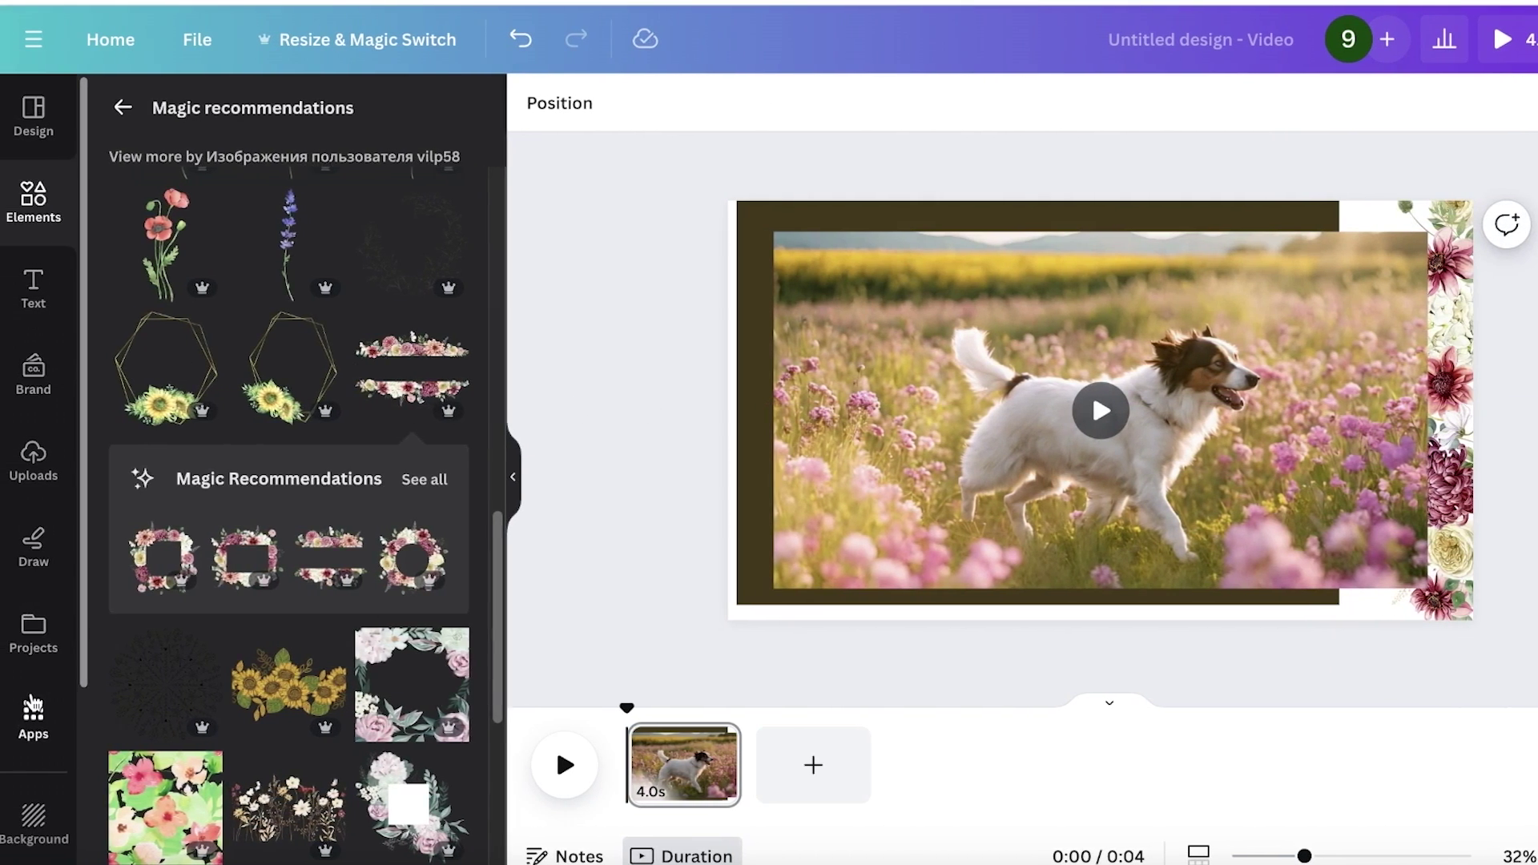
{"action": "left_click", "coordinate": [32, 710]}
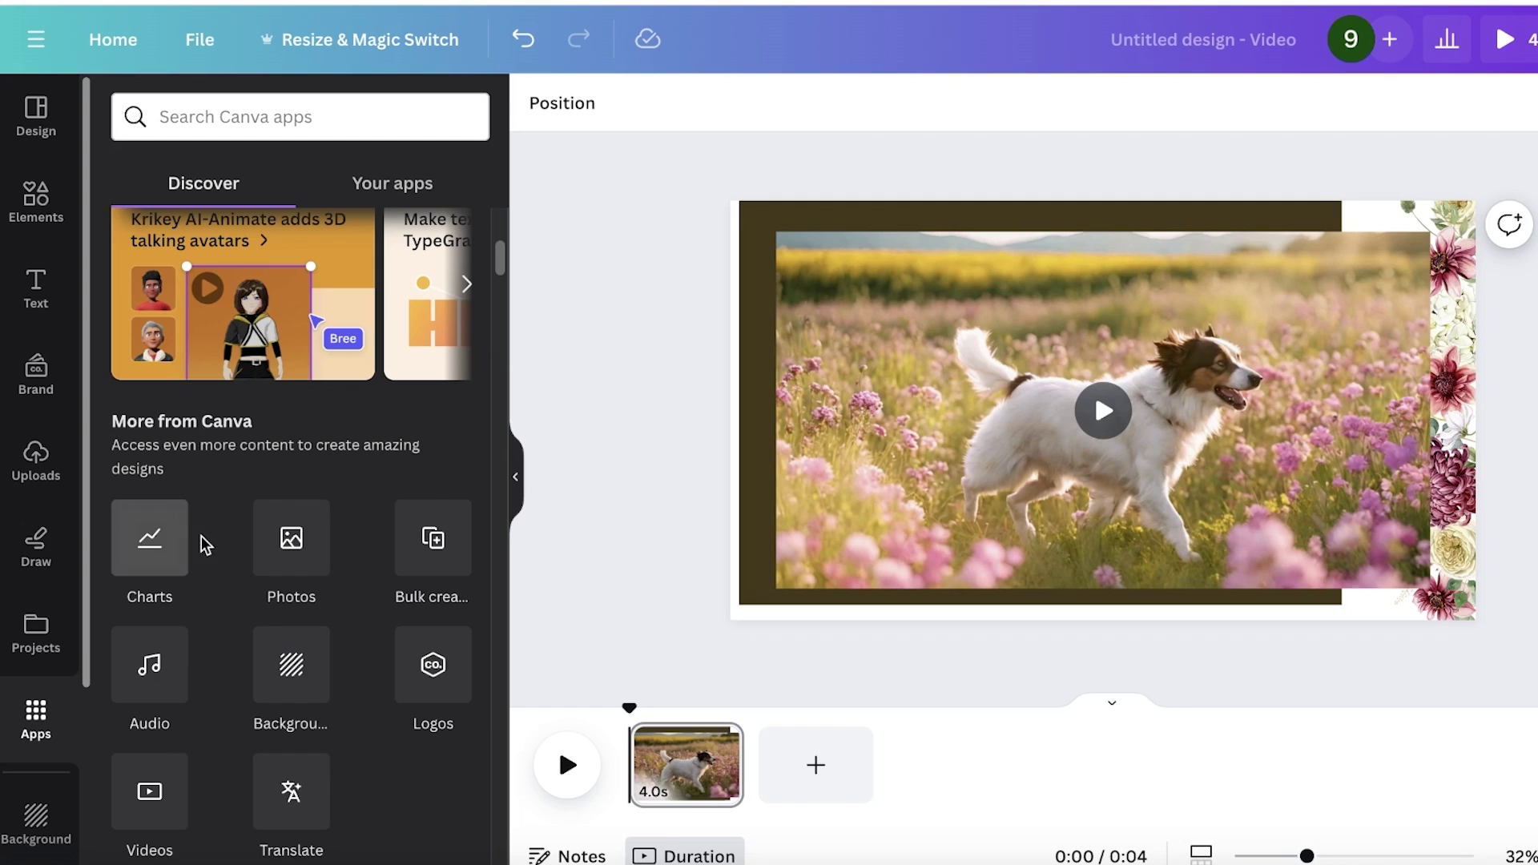
Start generating an AI video with Magic Media's Videos option.
{"action": "scroll", "coordinate": [160, 641], "scroll_direction": "down", "scroll_amount": 1}
{"action": "scroll", "coordinate": [51, 686], "scroll_direction": "down", "scroll_amount": 3}
{"action": "scroll", "coordinate": [150, 560], "scroll_direction": "down", "scroll_amount": 7}
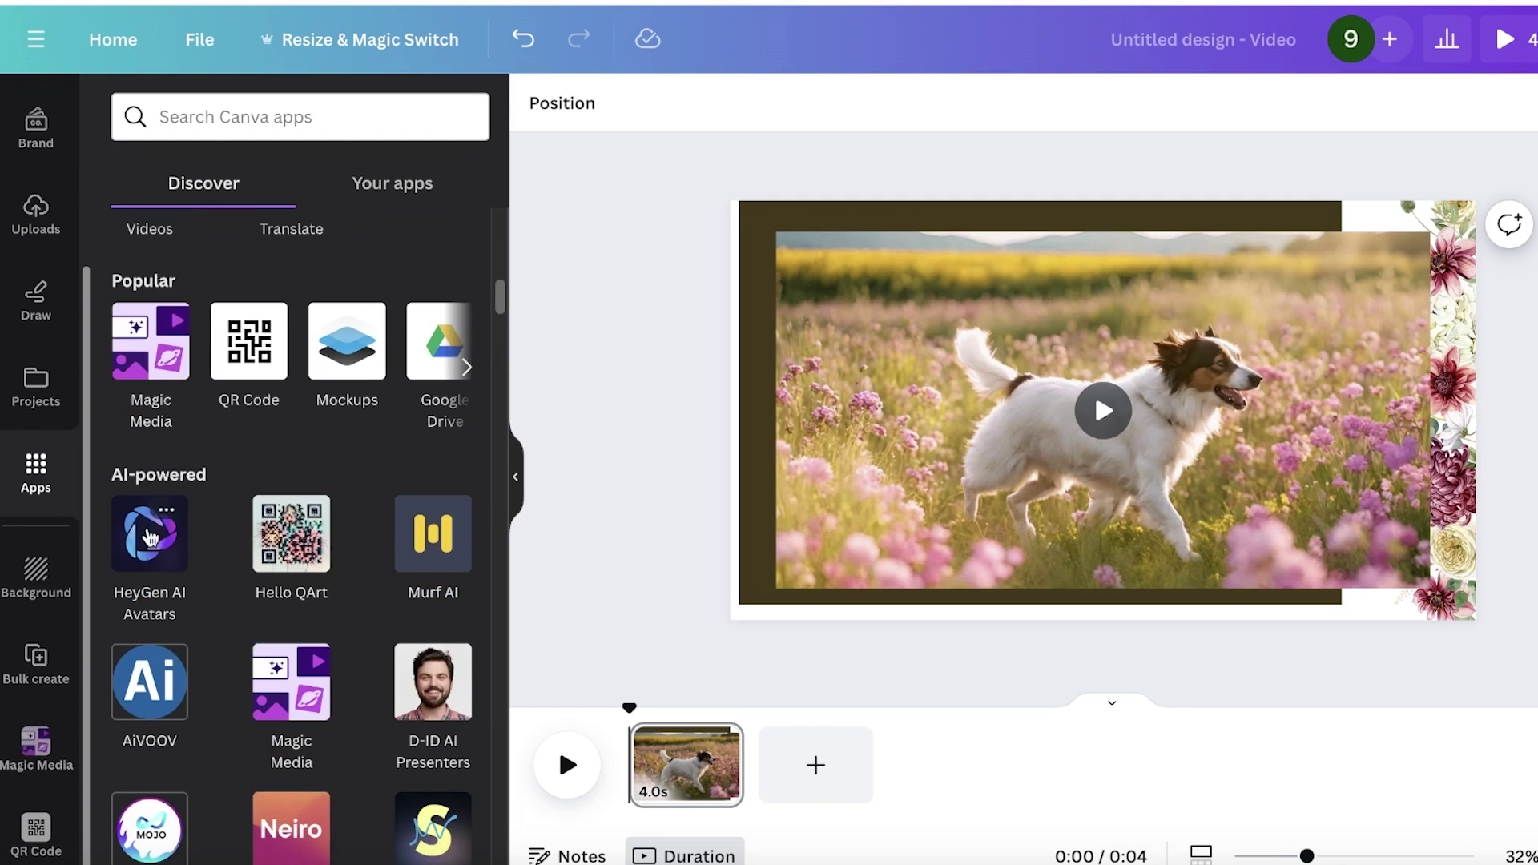
{"action": "left_click", "coordinate": [167, 317]}
{"action": "left_click", "coordinate": [152, 346]}
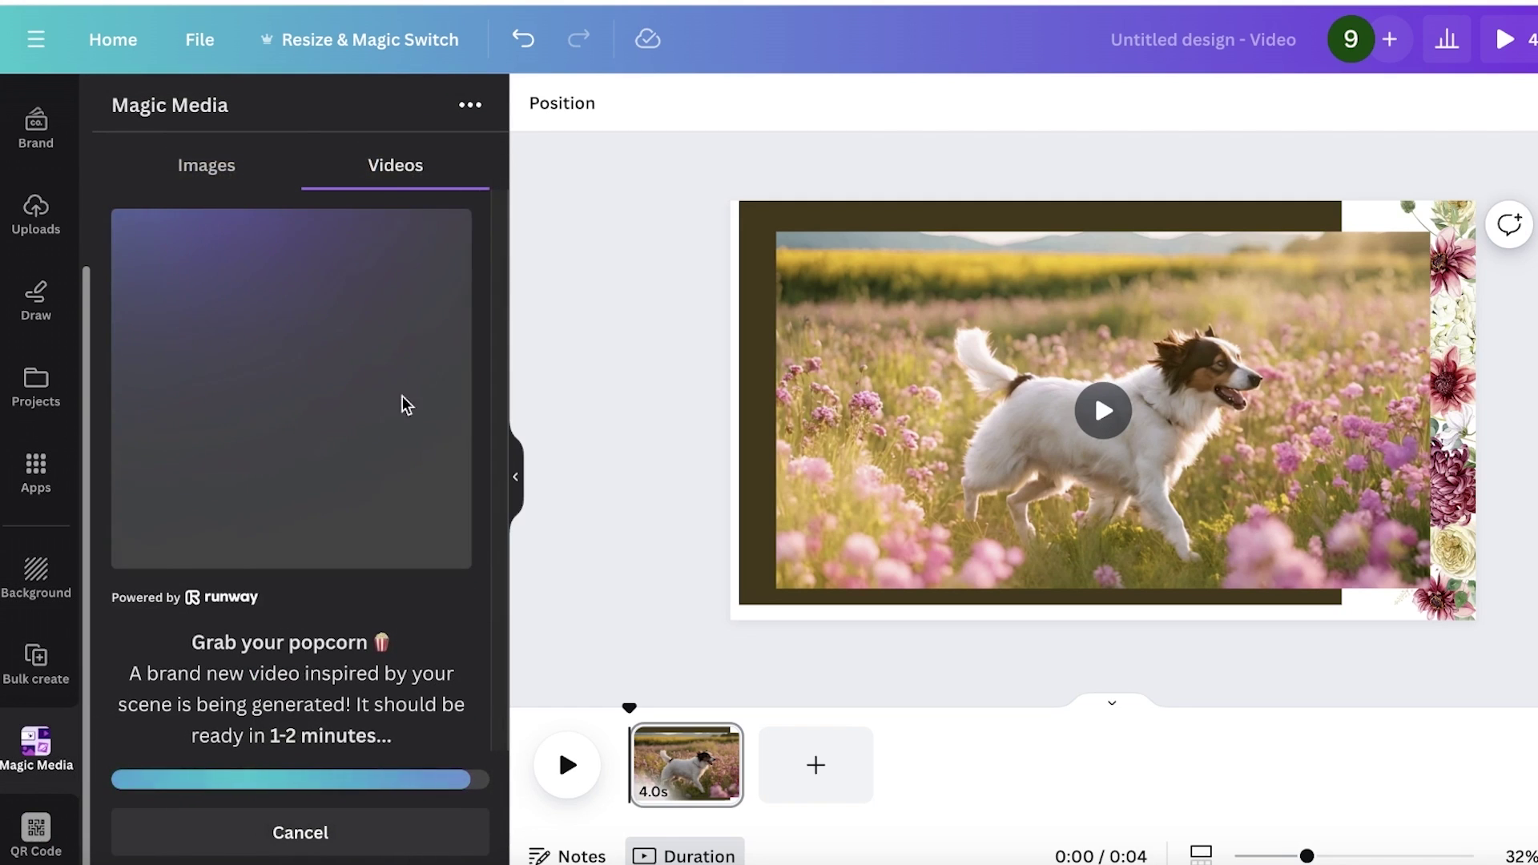
Recolour the dark frame cream from the photo colours and stretch it past the page's right edge.
{"action": "left_click", "coordinate": [1174, 212]}
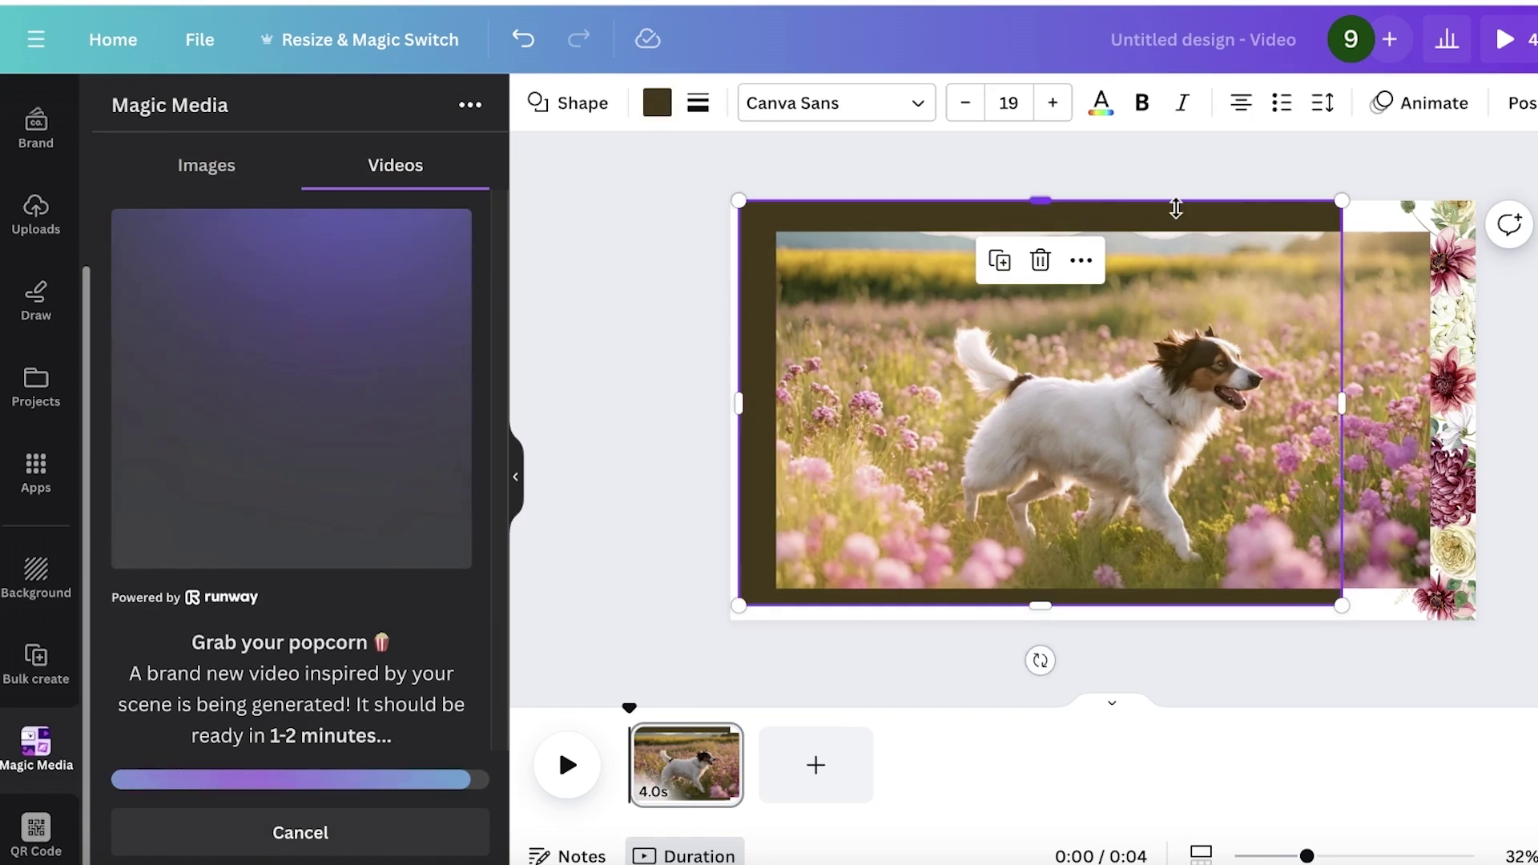
{"action": "left_click", "coordinate": [655, 102]}
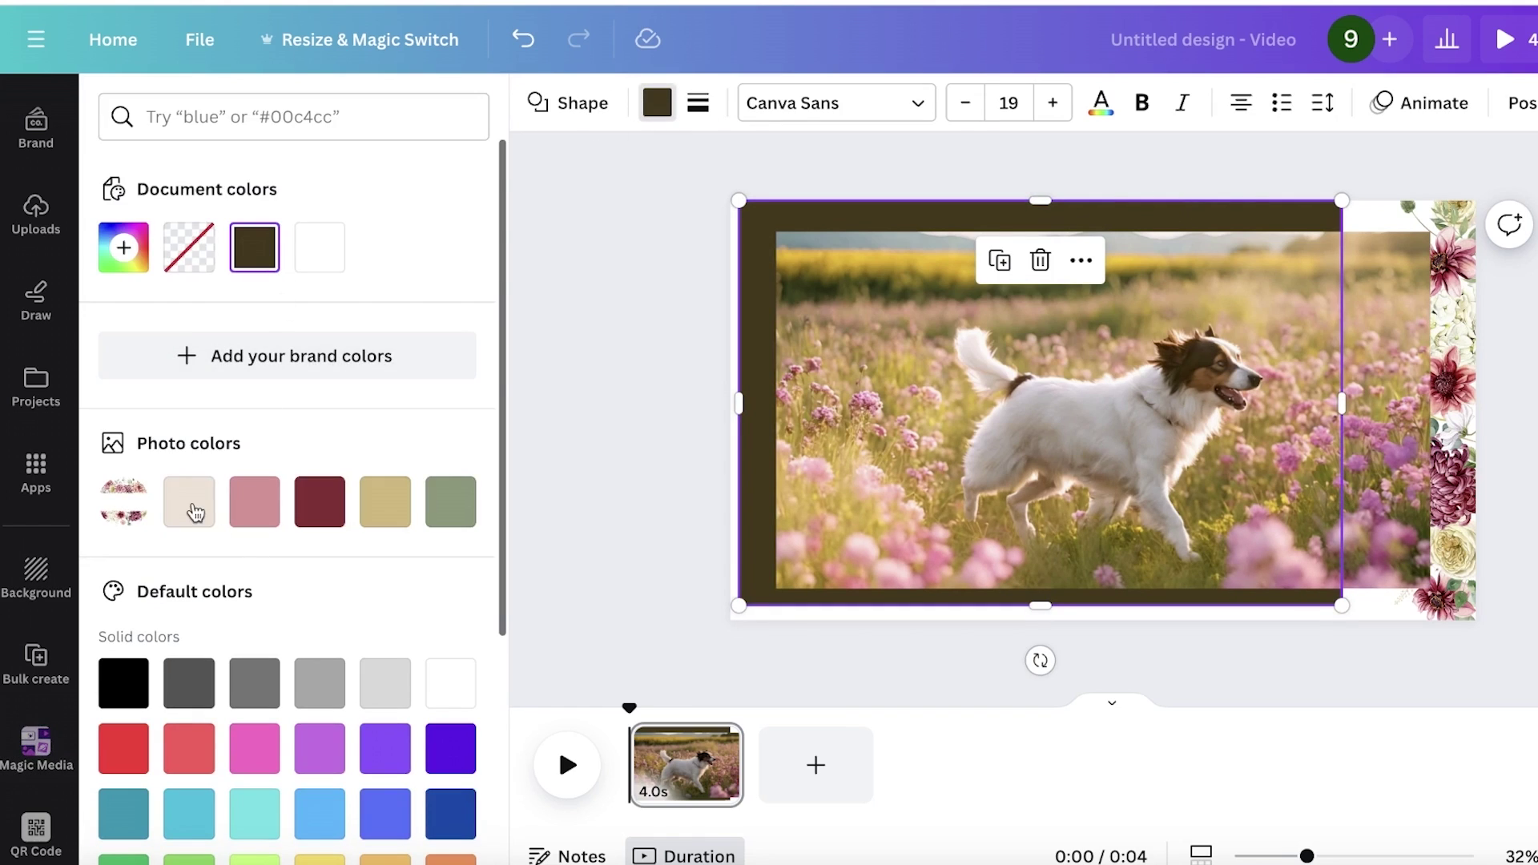
{"action": "left_click", "coordinate": [190, 503]}
{"action": "left_click", "coordinate": [302, 521]}
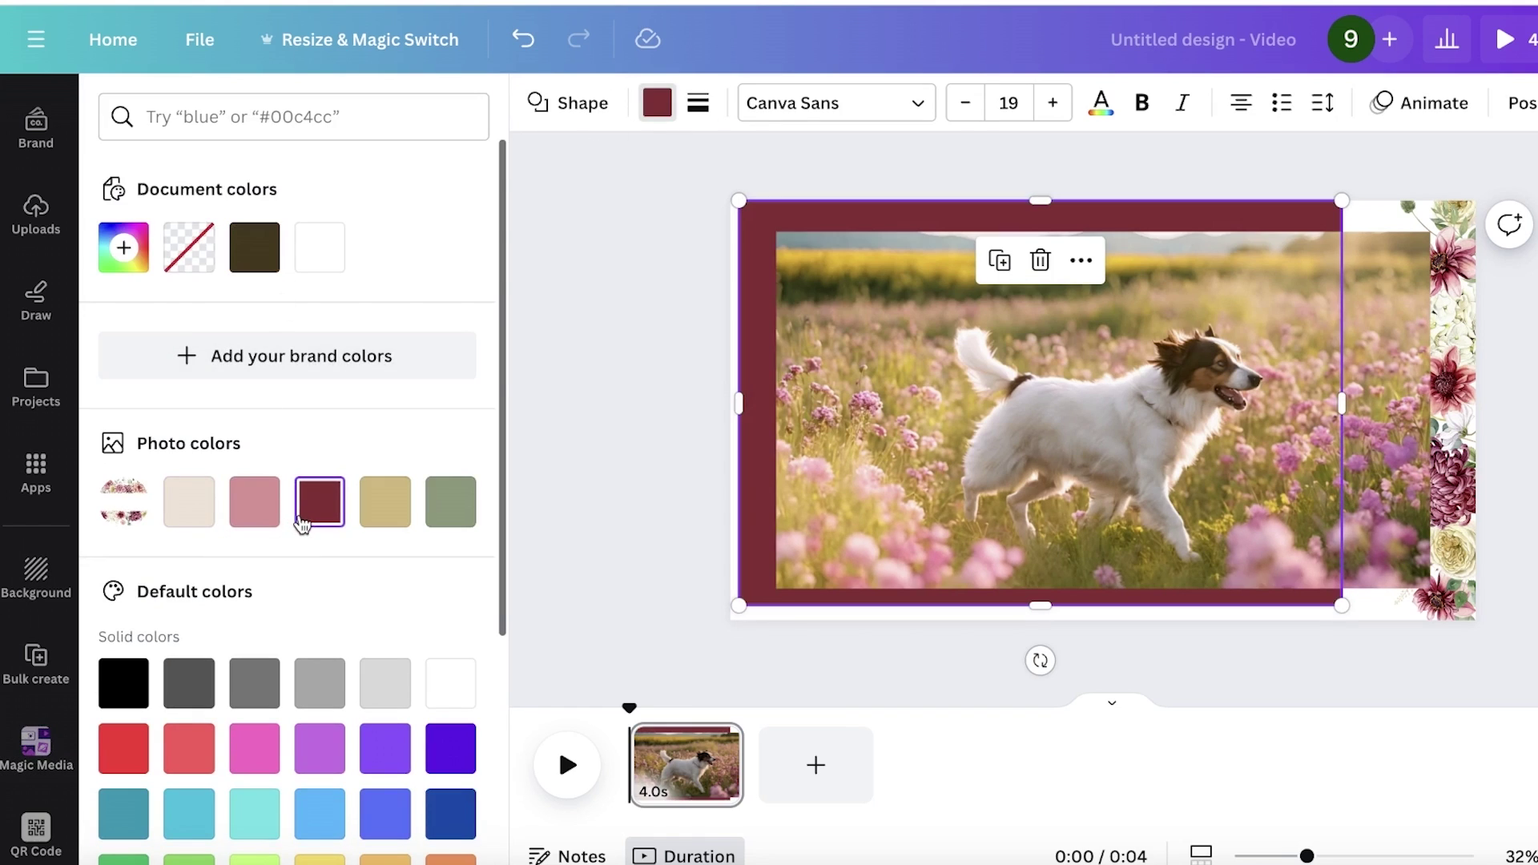
{"action": "scroll", "coordinate": [346, 530], "scroll_direction": "down", "scroll_amount": 4}
{"action": "scroll", "coordinate": [257, 587], "scroll_direction": "up", "scroll_amount": 4}
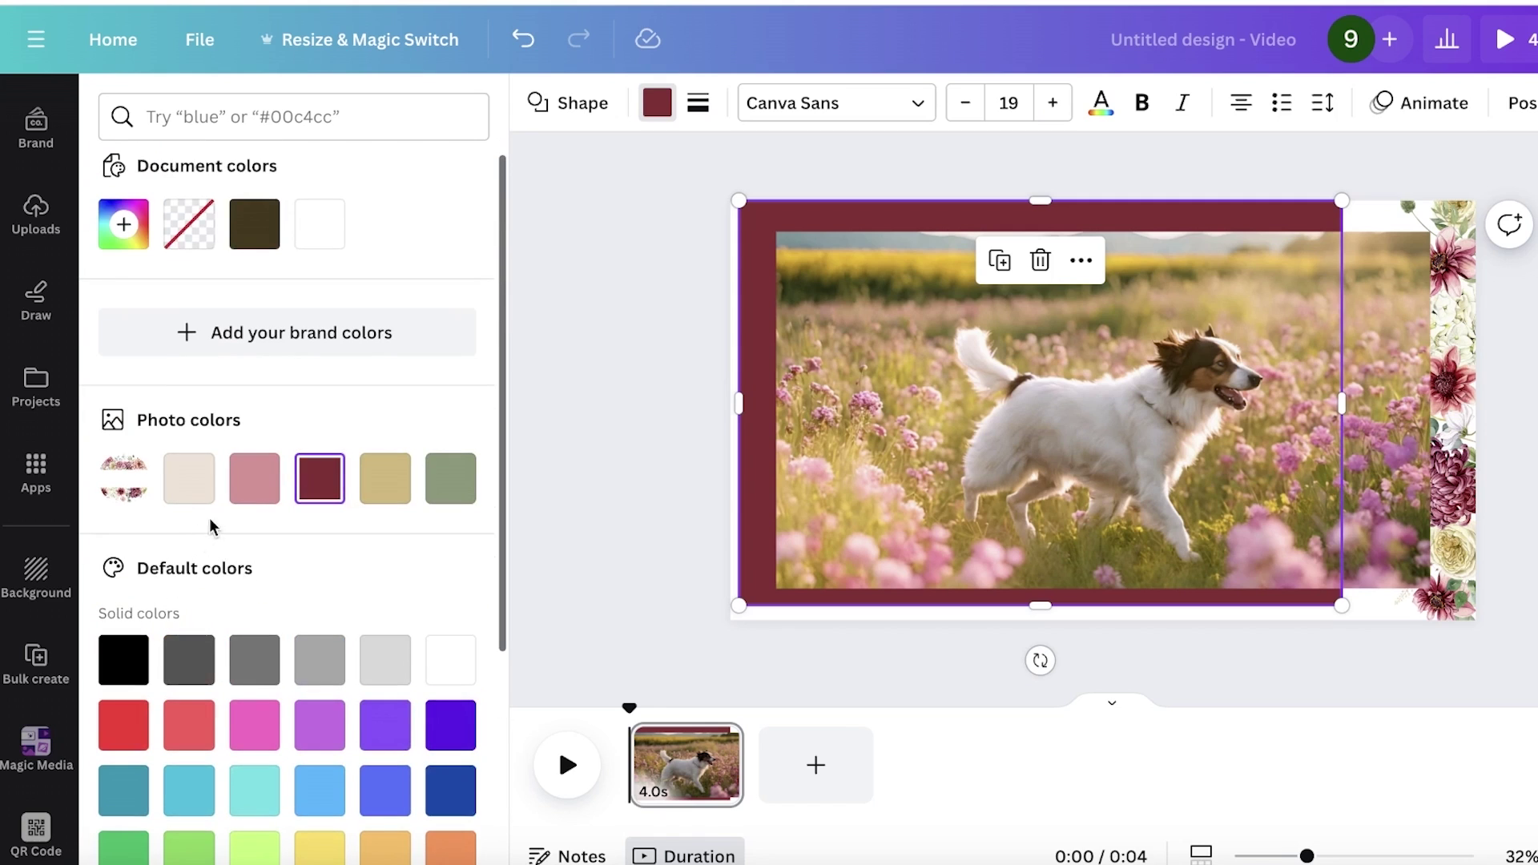
{"action": "left_click", "coordinate": [253, 481]}
{"action": "left_click", "coordinate": [207, 484]}
{"action": "left_click", "coordinate": [825, 251]}
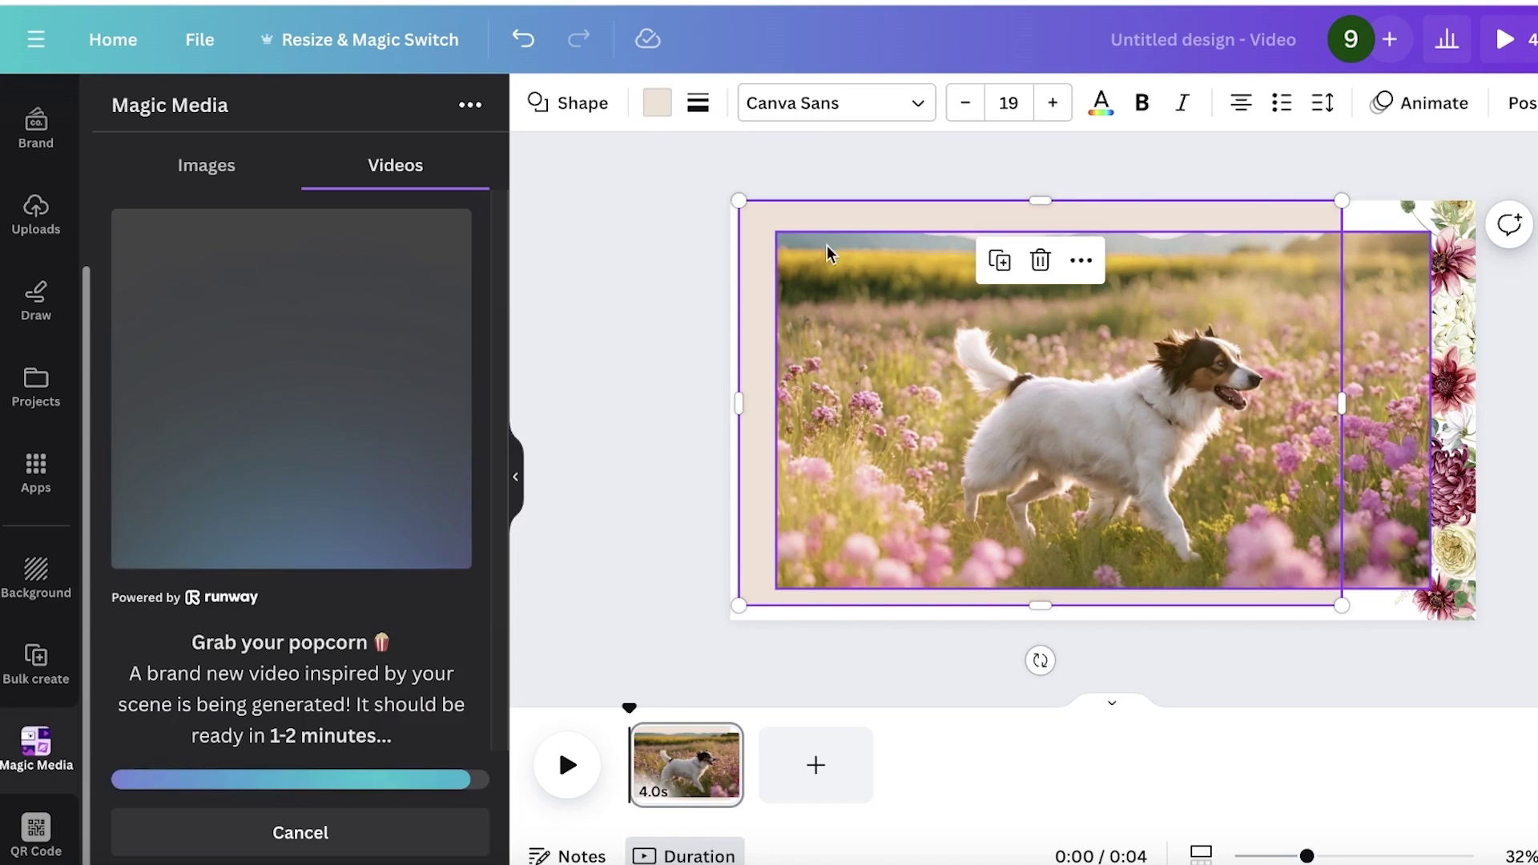
{"action": "left_click_drag", "start_coordinate": [1302, 588], "coordinate": [1534, 690]}
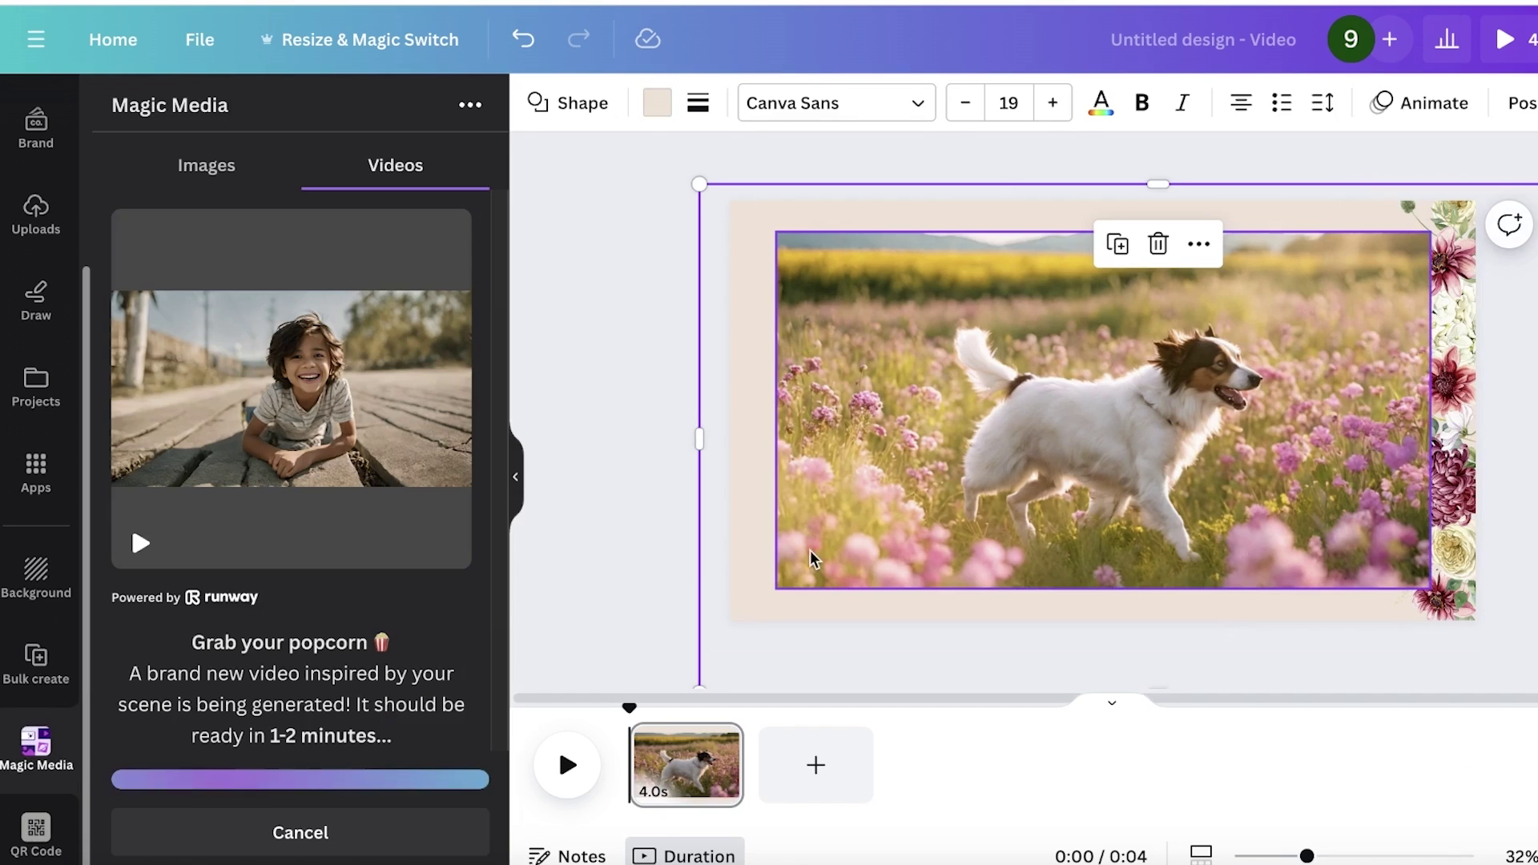
Add a new blank page after the dog clip.
{"action": "left_click", "coordinate": [657, 210]}
{"action": "left_click", "coordinate": [34, 206]}
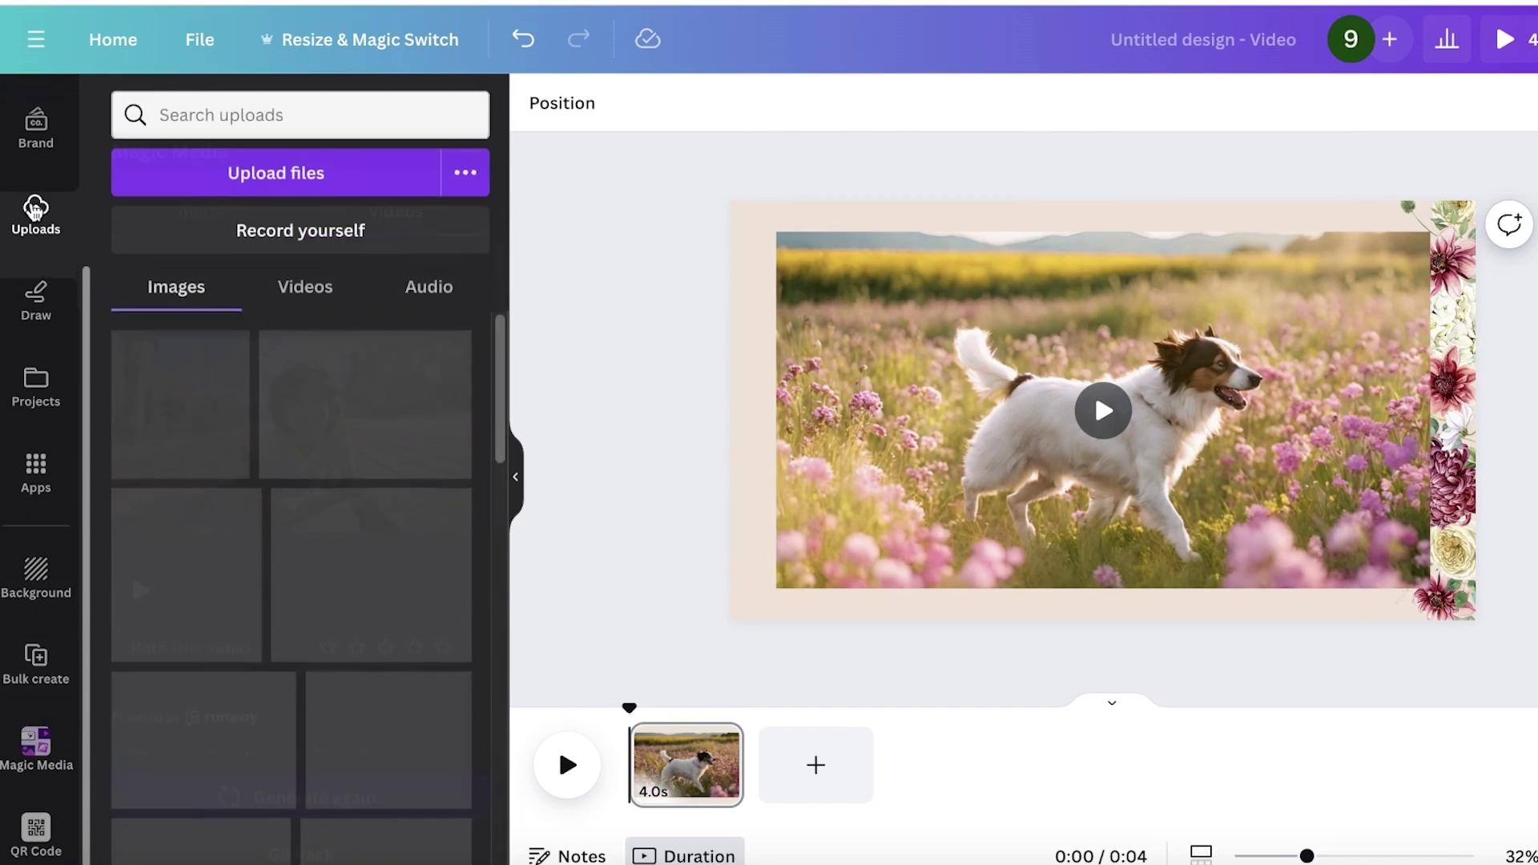
{"action": "left_click", "coordinate": [30, 739]}
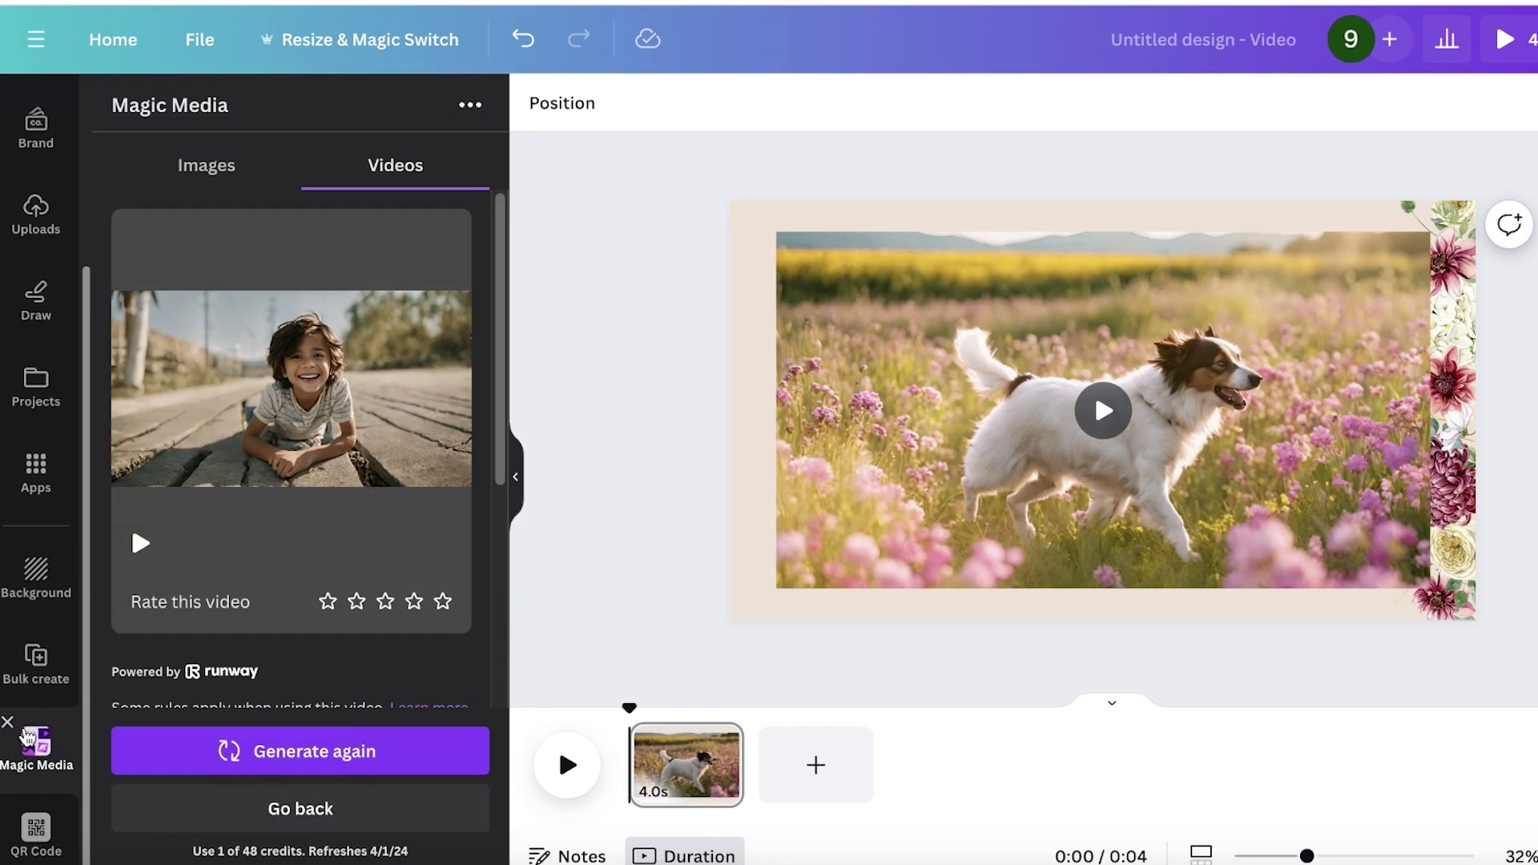
{"action": "left_click", "coordinate": [815, 765]}
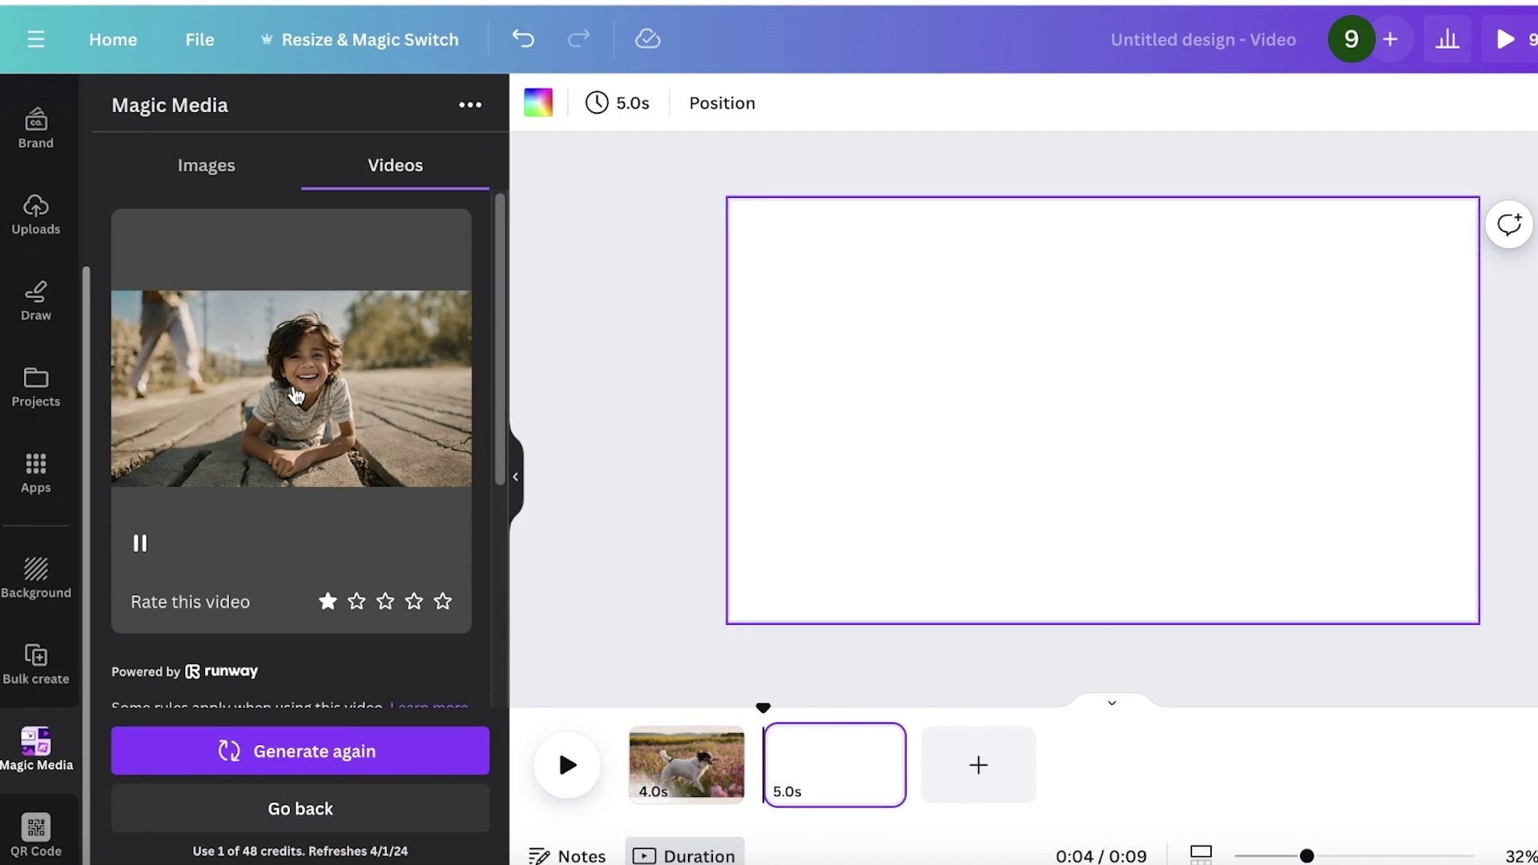
Place the generated smiling-boy video on page 2 and play it from the start.
{"action": "left_click", "coordinate": [298, 433]}
{"action": "left_click", "coordinate": [1102, 411]}
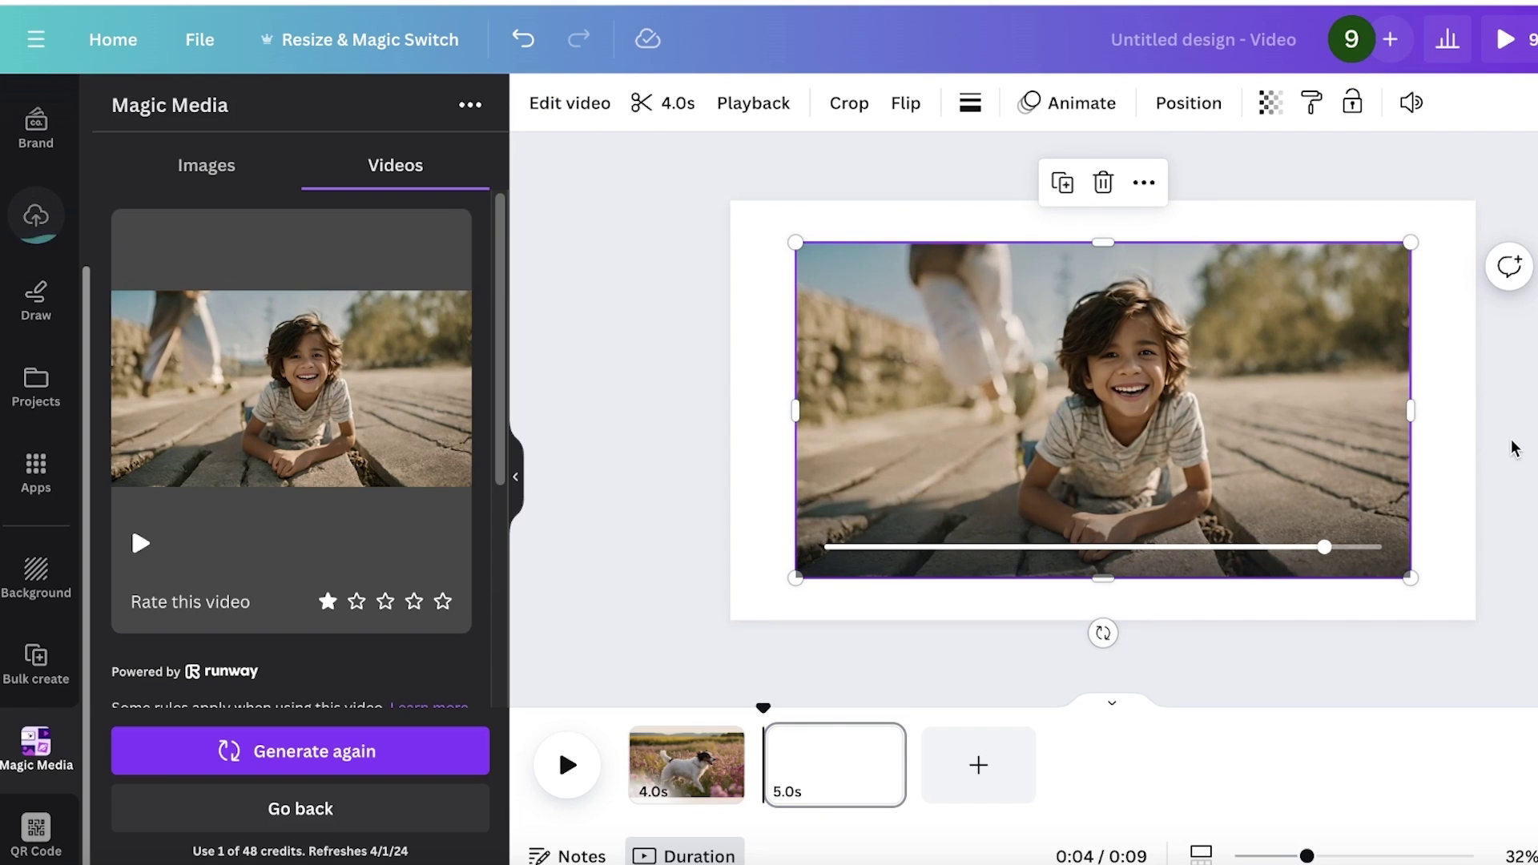
{"action": "left_click", "coordinate": [1103, 410]}
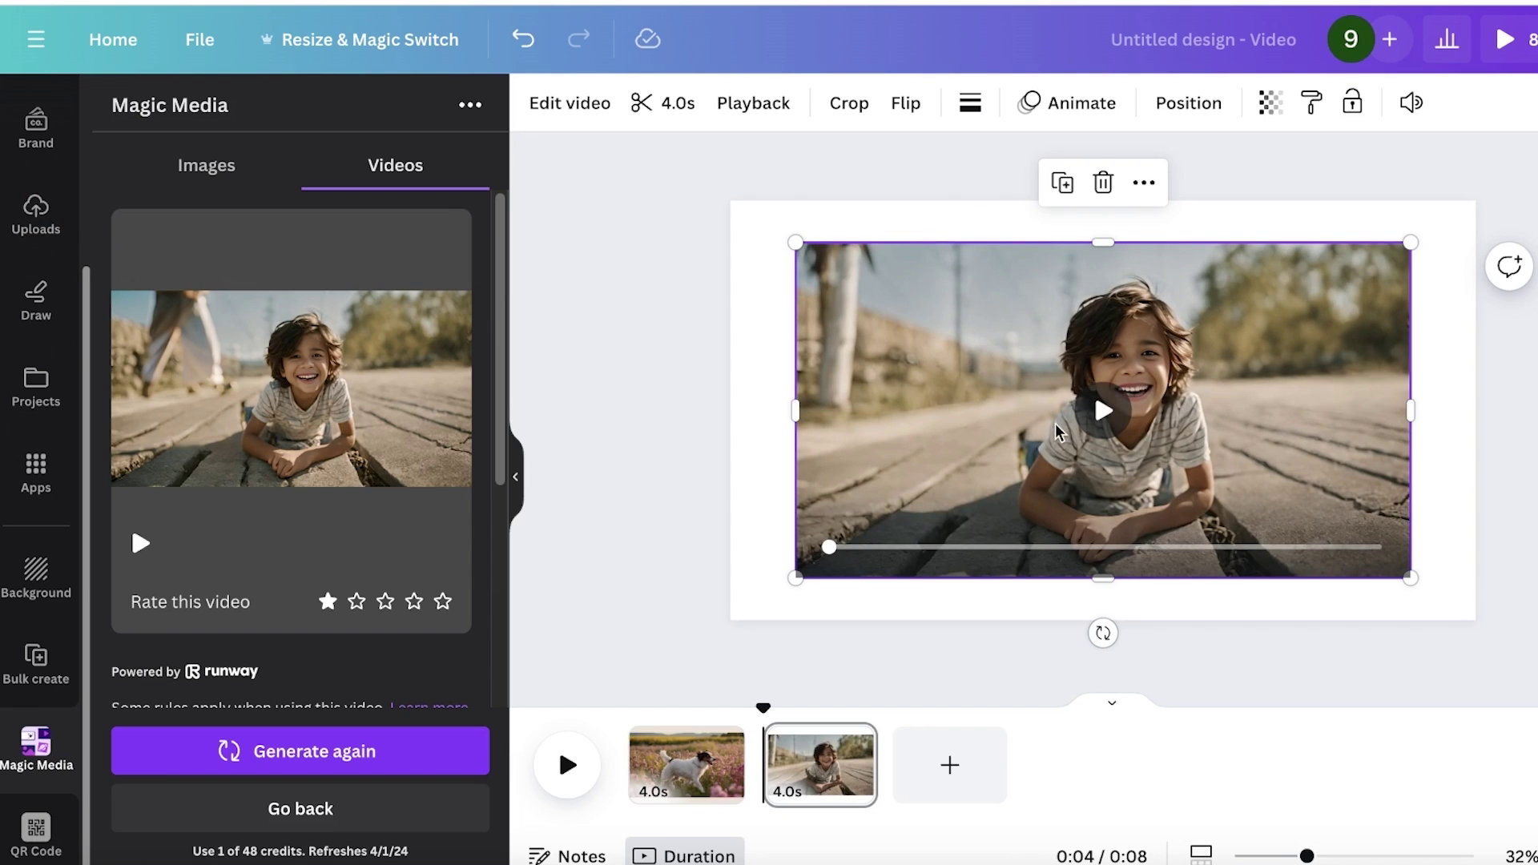
Resize the boy video on page 2 so it sits inside the page with a white margin.
{"action": "left_click_drag", "start_coordinate": [1056, 432], "coordinate": [952, 358]}
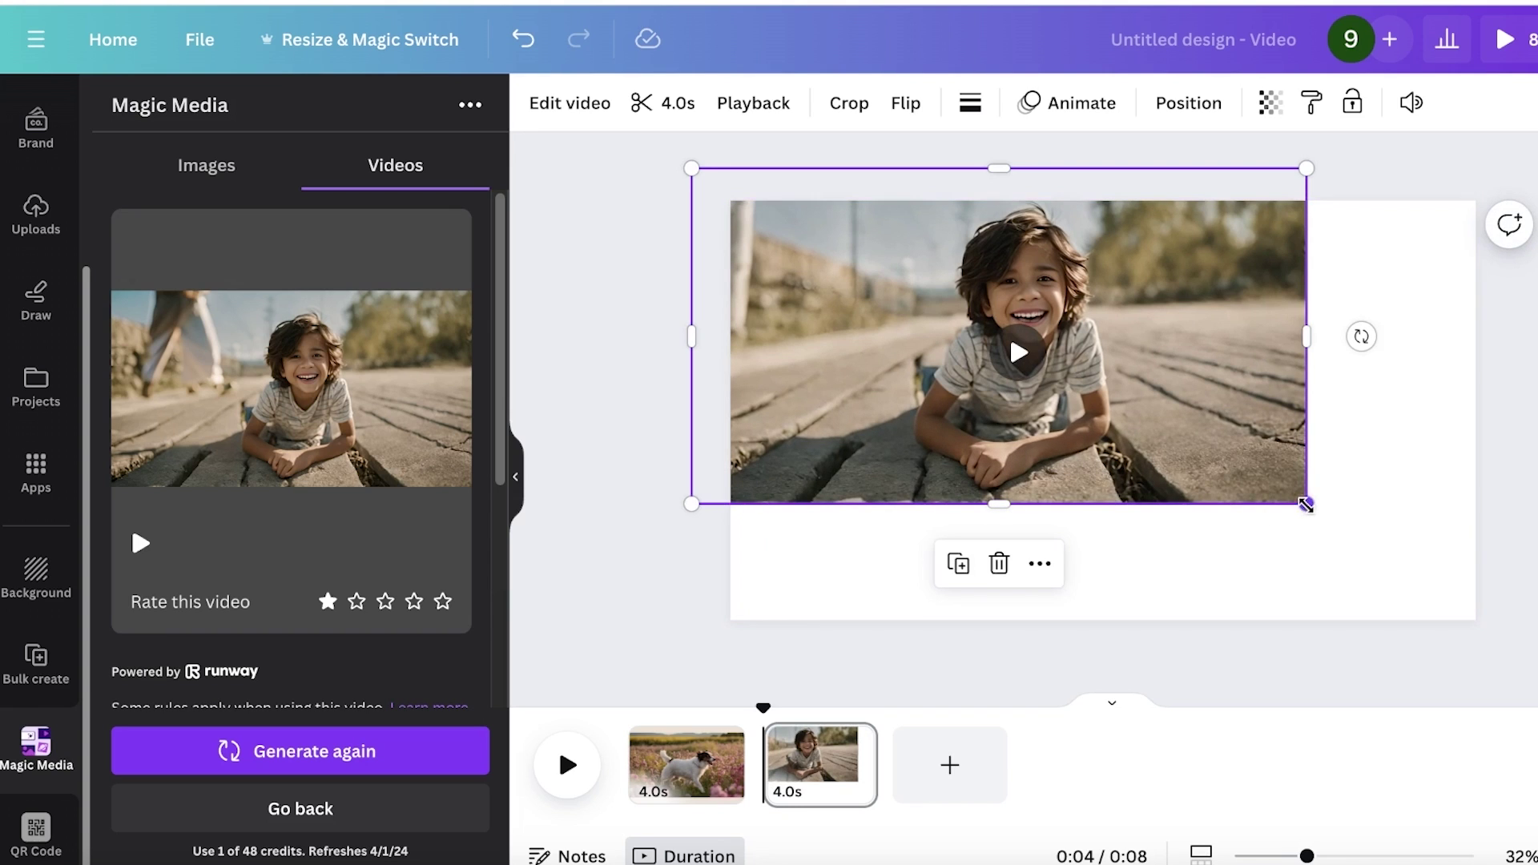
{"action": "left_click_drag", "start_coordinate": [1307, 504], "coordinate": [1448, 582]}
{"action": "left_click_drag", "start_coordinate": [1299, 856], "coordinate": [1336, 857]}
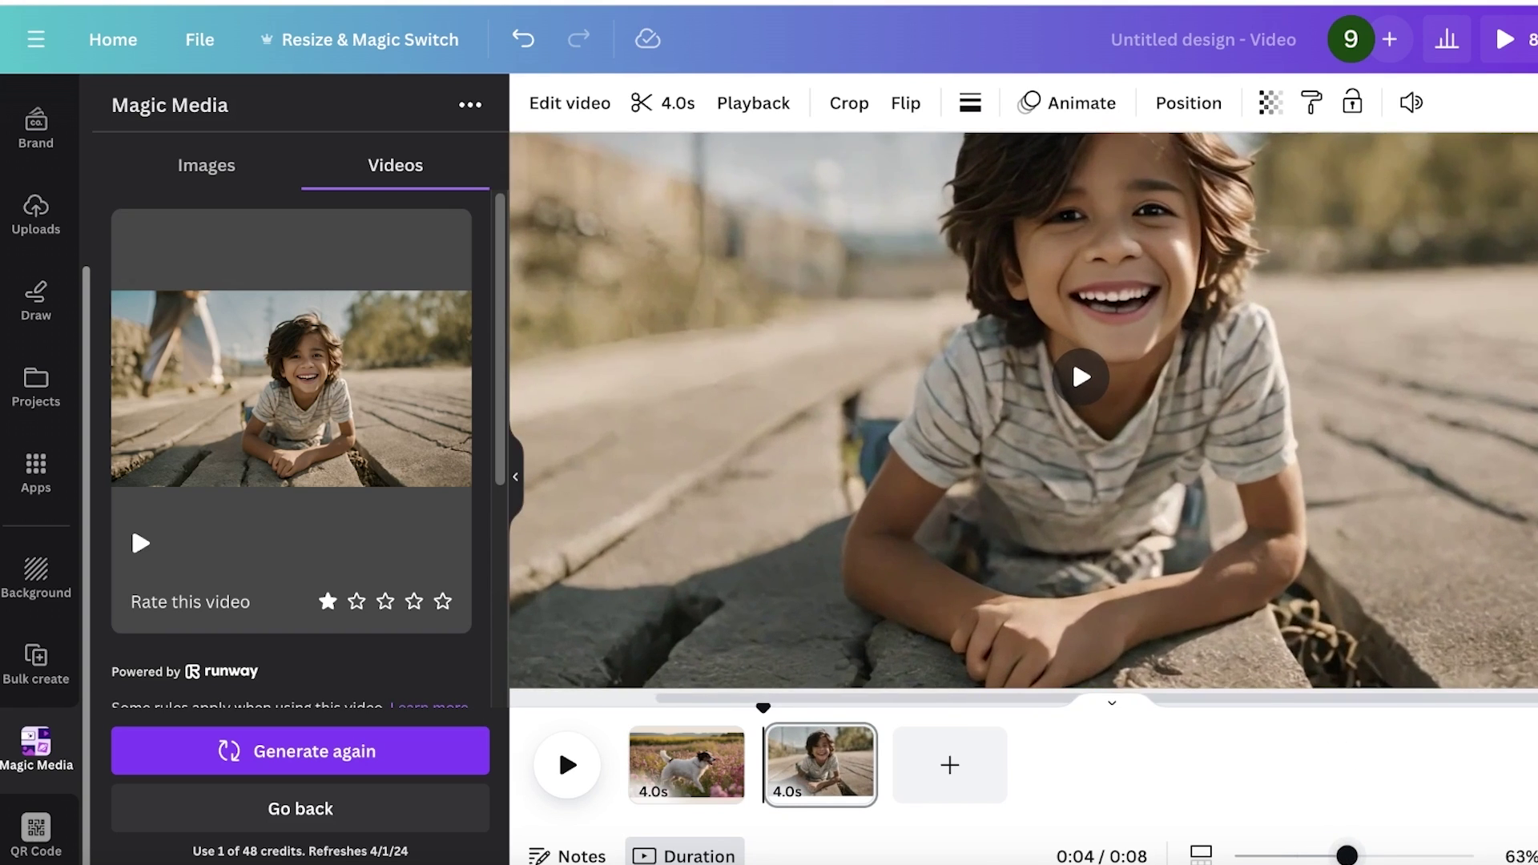
{"action": "scroll", "coordinate": [997, 600], "scroll_direction": "down", "scroll_amount": 1}
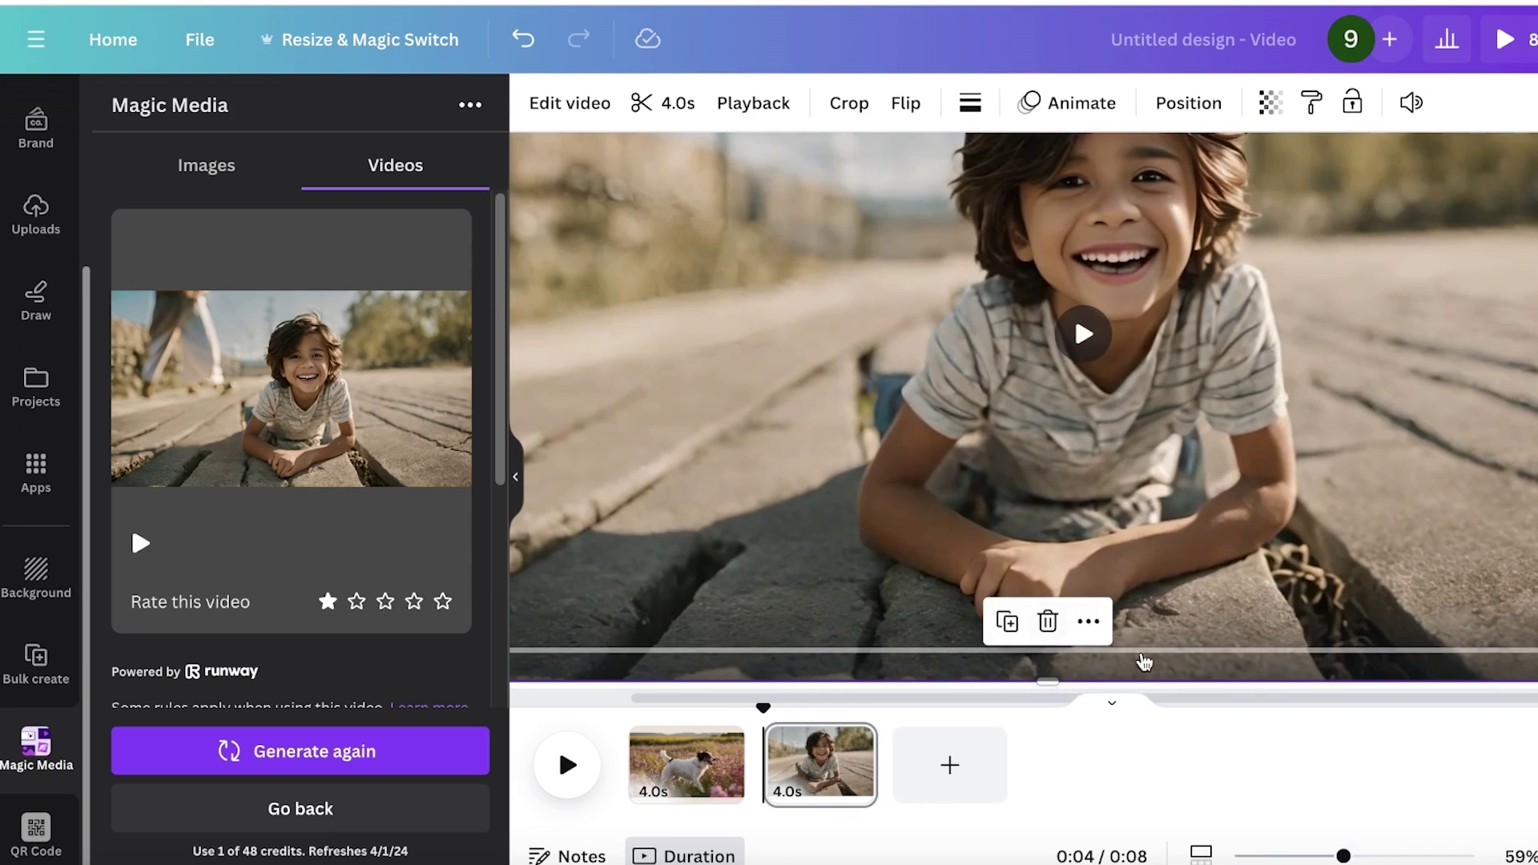
{"action": "scroll", "coordinate": [1000, 503], "scroll_direction": "down", "scroll_amount": 1}
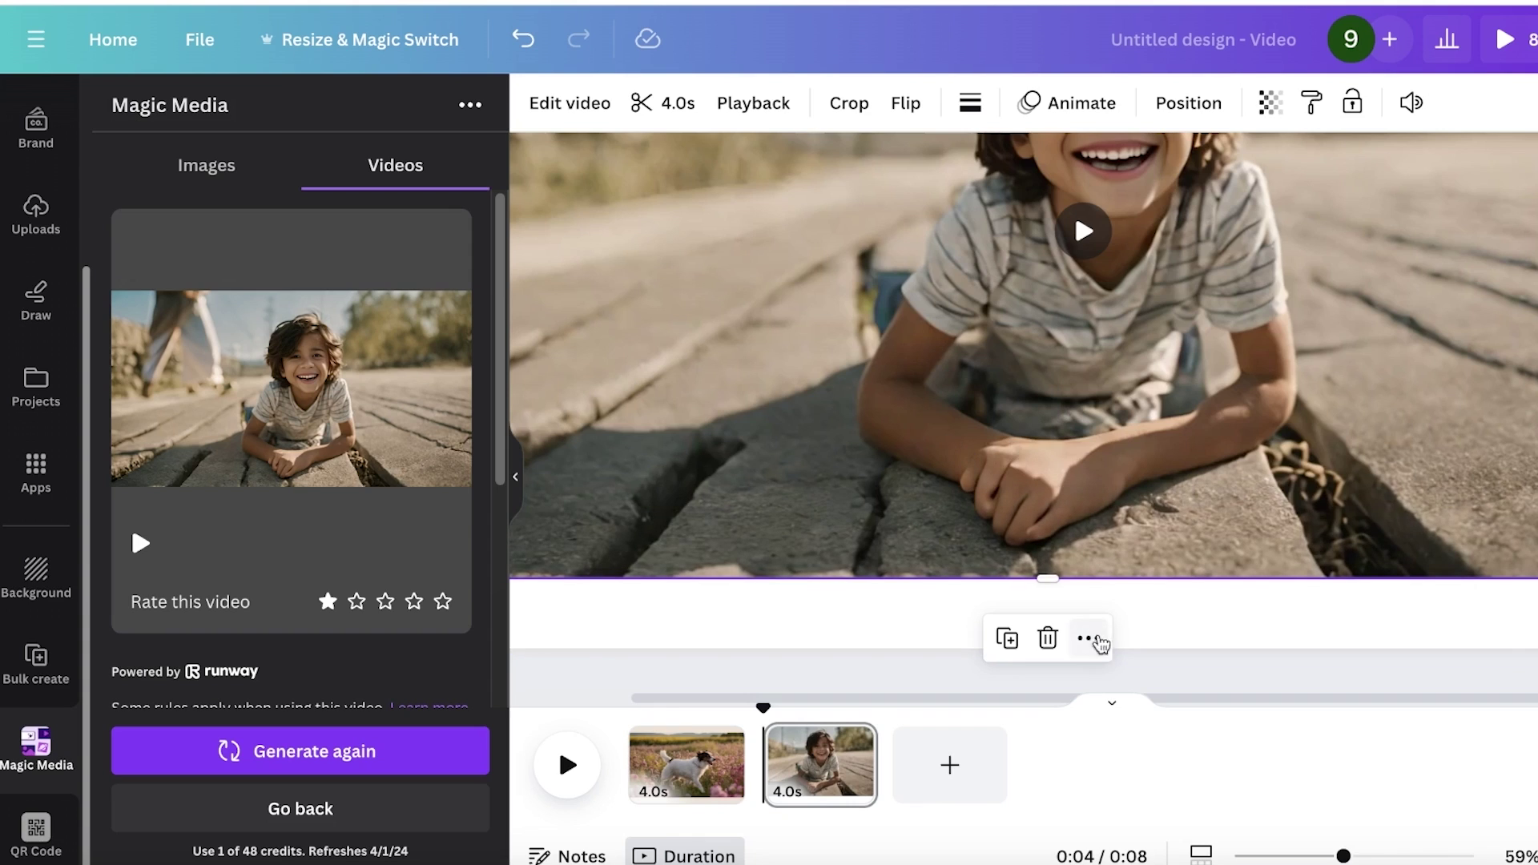
{"action": "left_click", "coordinate": [1294, 855]}
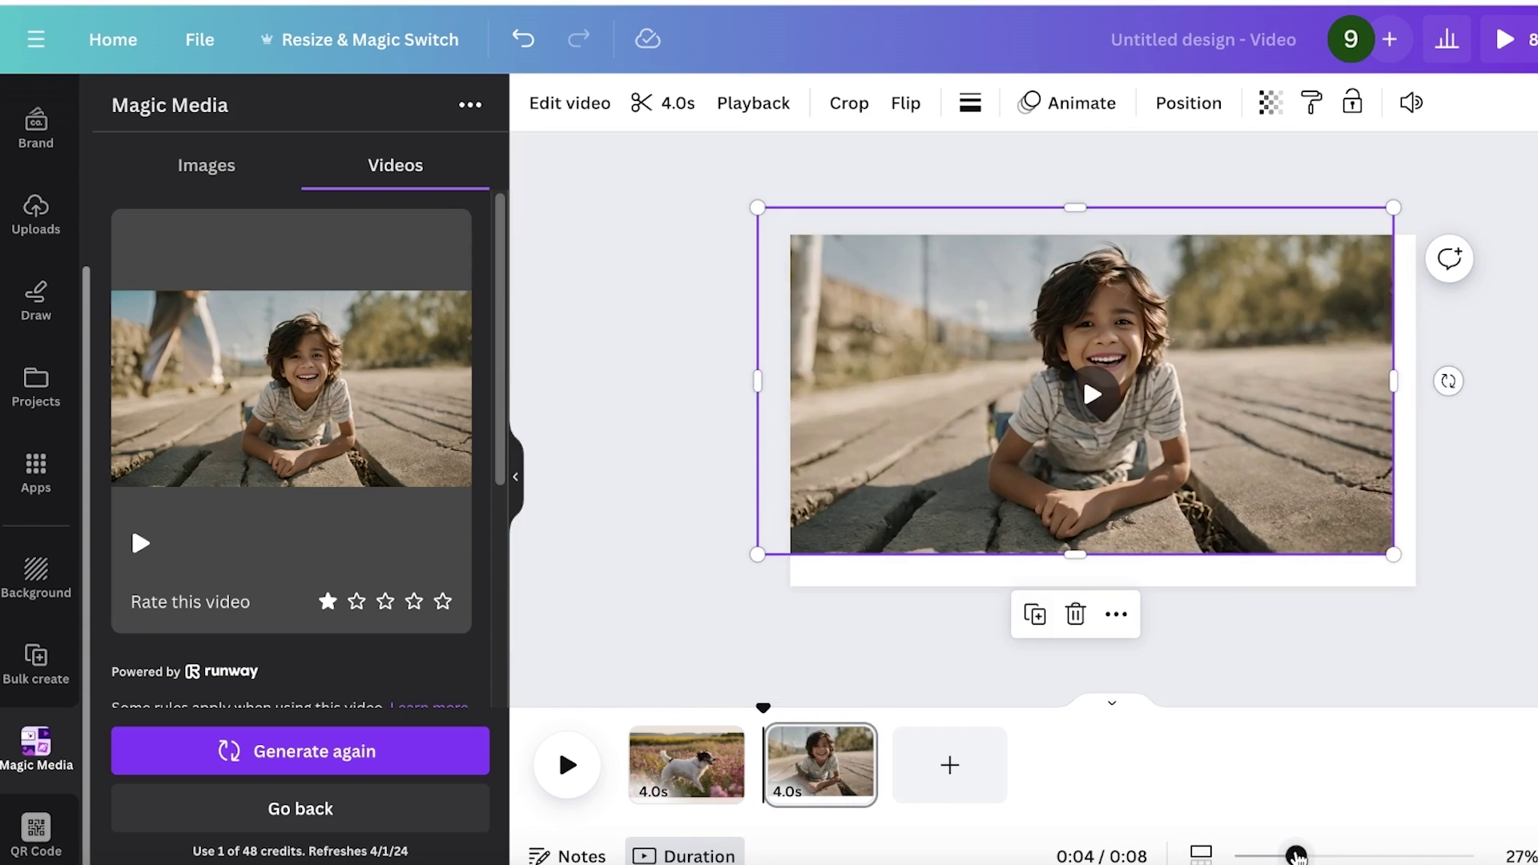
{"action": "left_click_drag", "start_coordinate": [1175, 413], "coordinate": [1201, 446]}
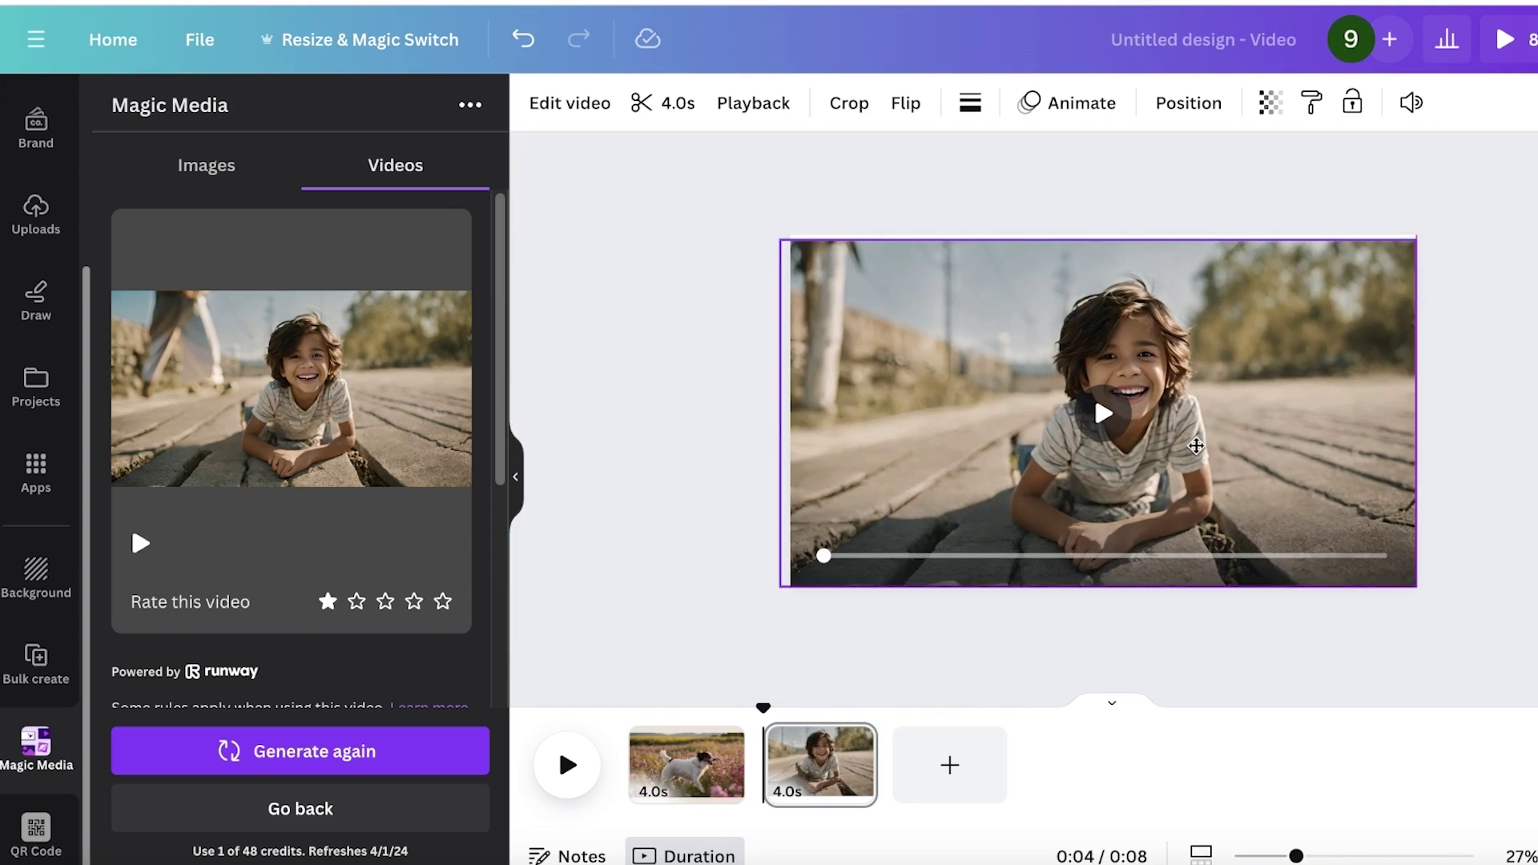
{"action": "left_click_drag", "start_coordinate": [786, 239], "coordinate": [831, 271]}
{"action": "left_click_drag", "start_coordinate": [978, 376], "coordinate": [970, 363]}
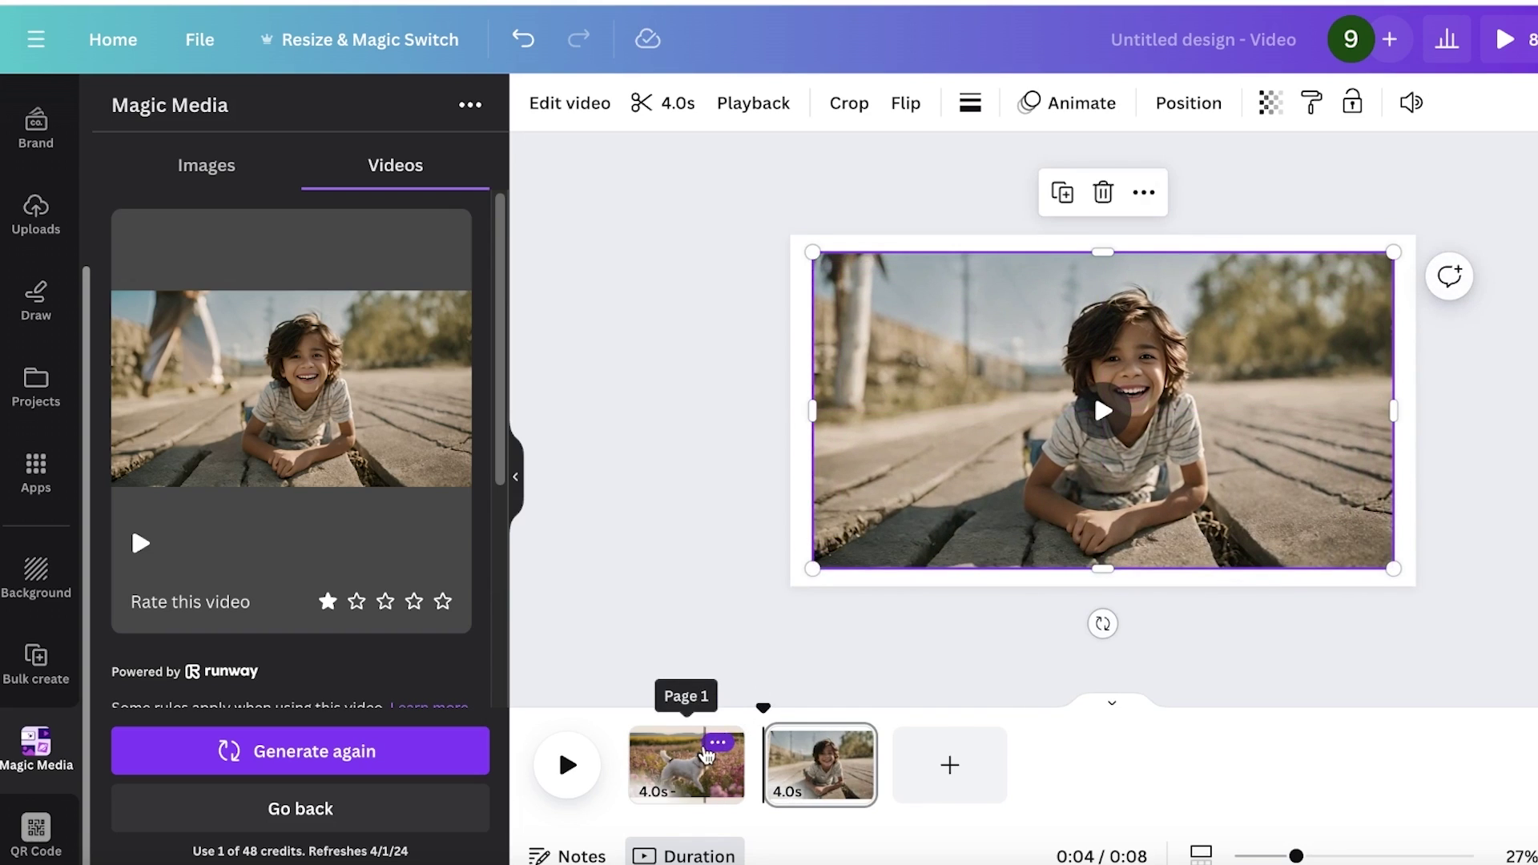
Check the dog-meadow clip on page 1, then play the boy video on page 2.
{"action": "right_click", "coordinate": [676, 783]}
{"action": "left_click", "coordinate": [675, 783]}
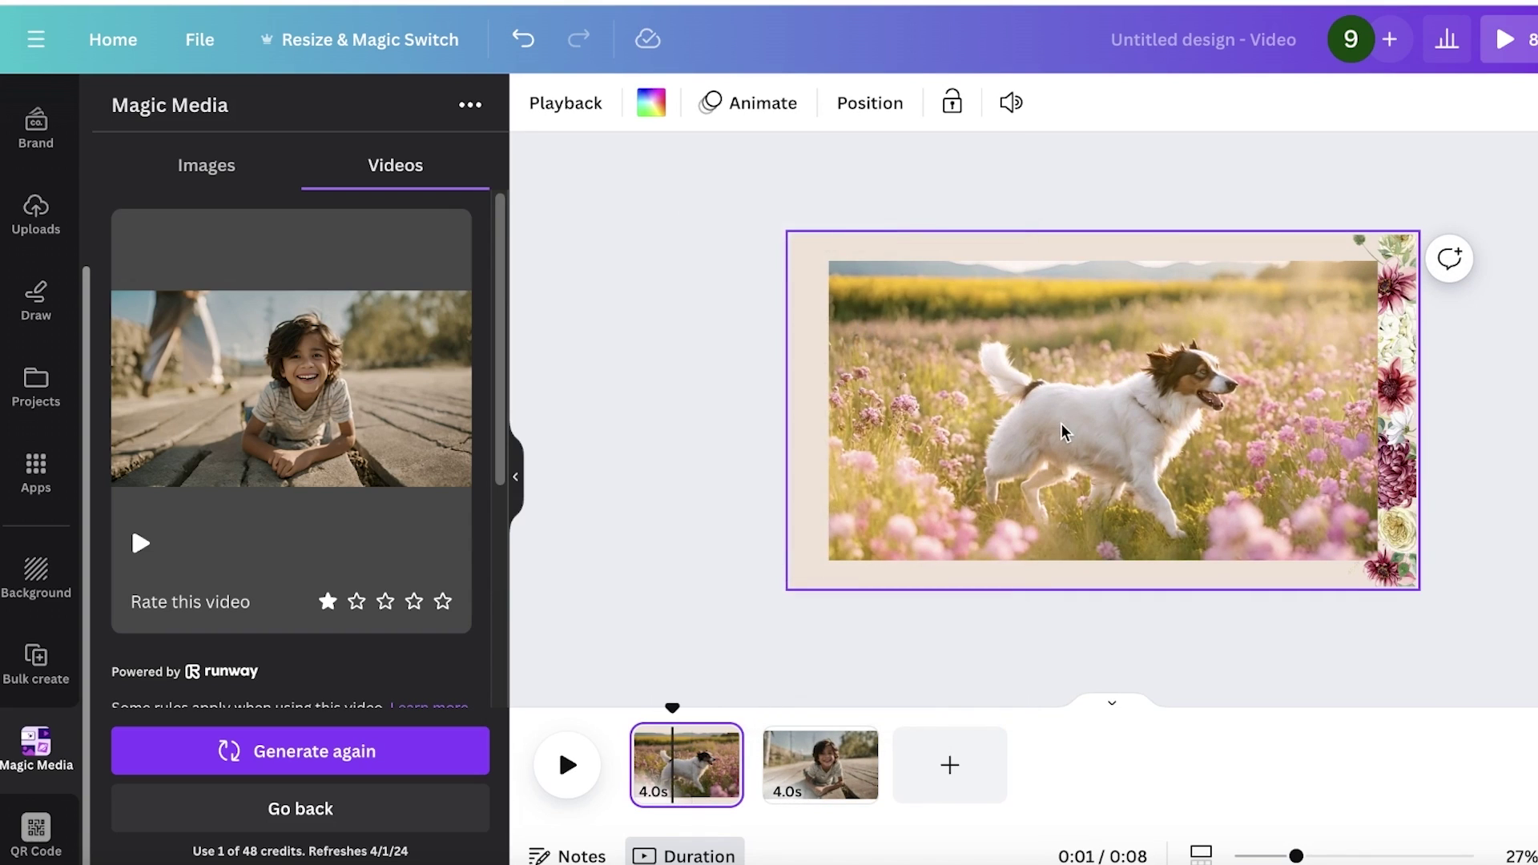
{"action": "left_click", "coordinate": [1182, 398]}
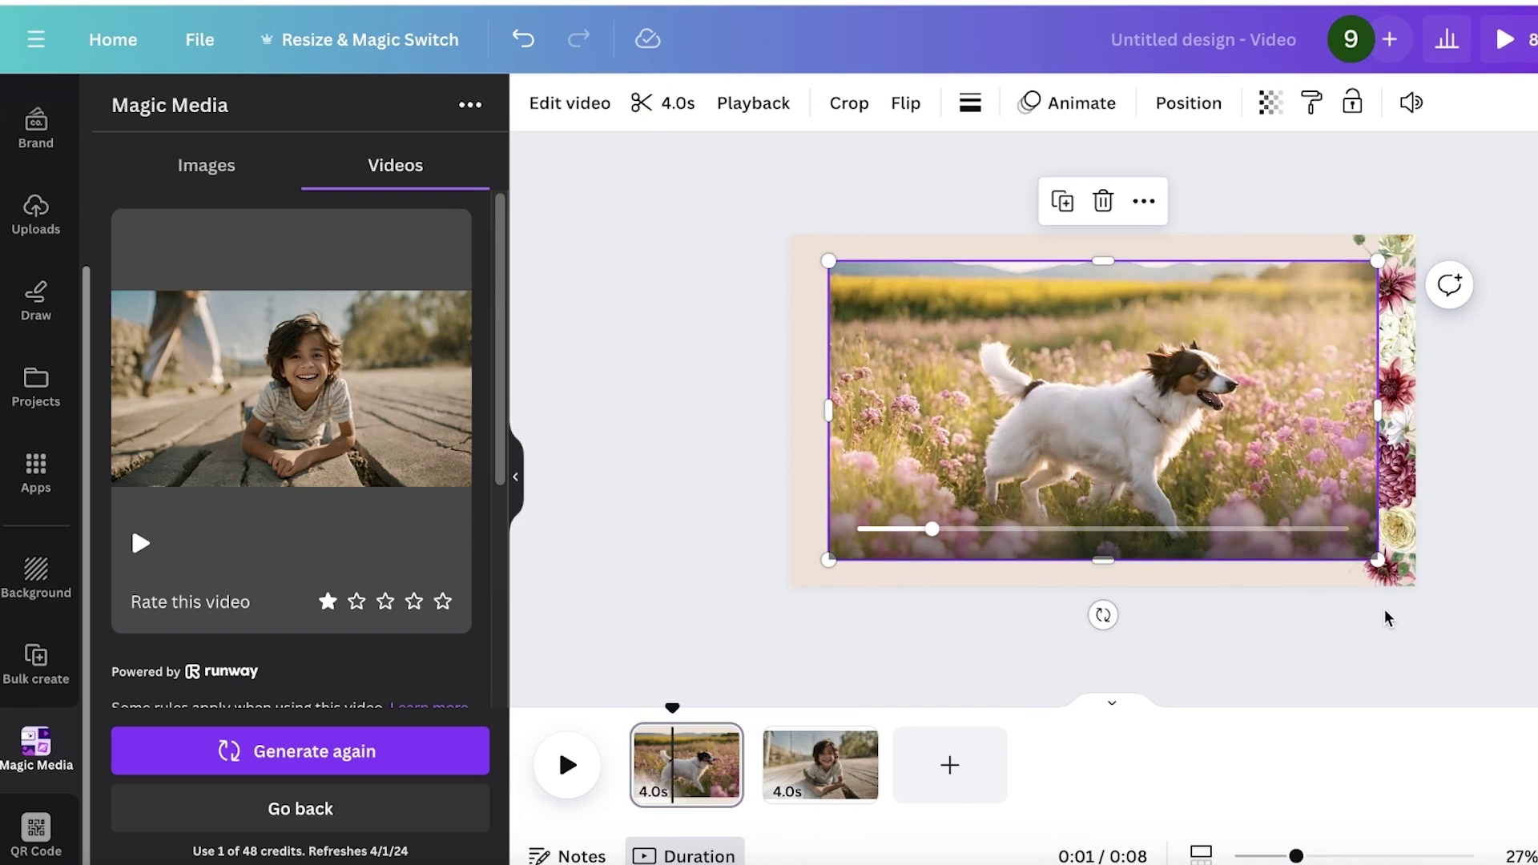
{"action": "left_click", "coordinate": [833, 735]}
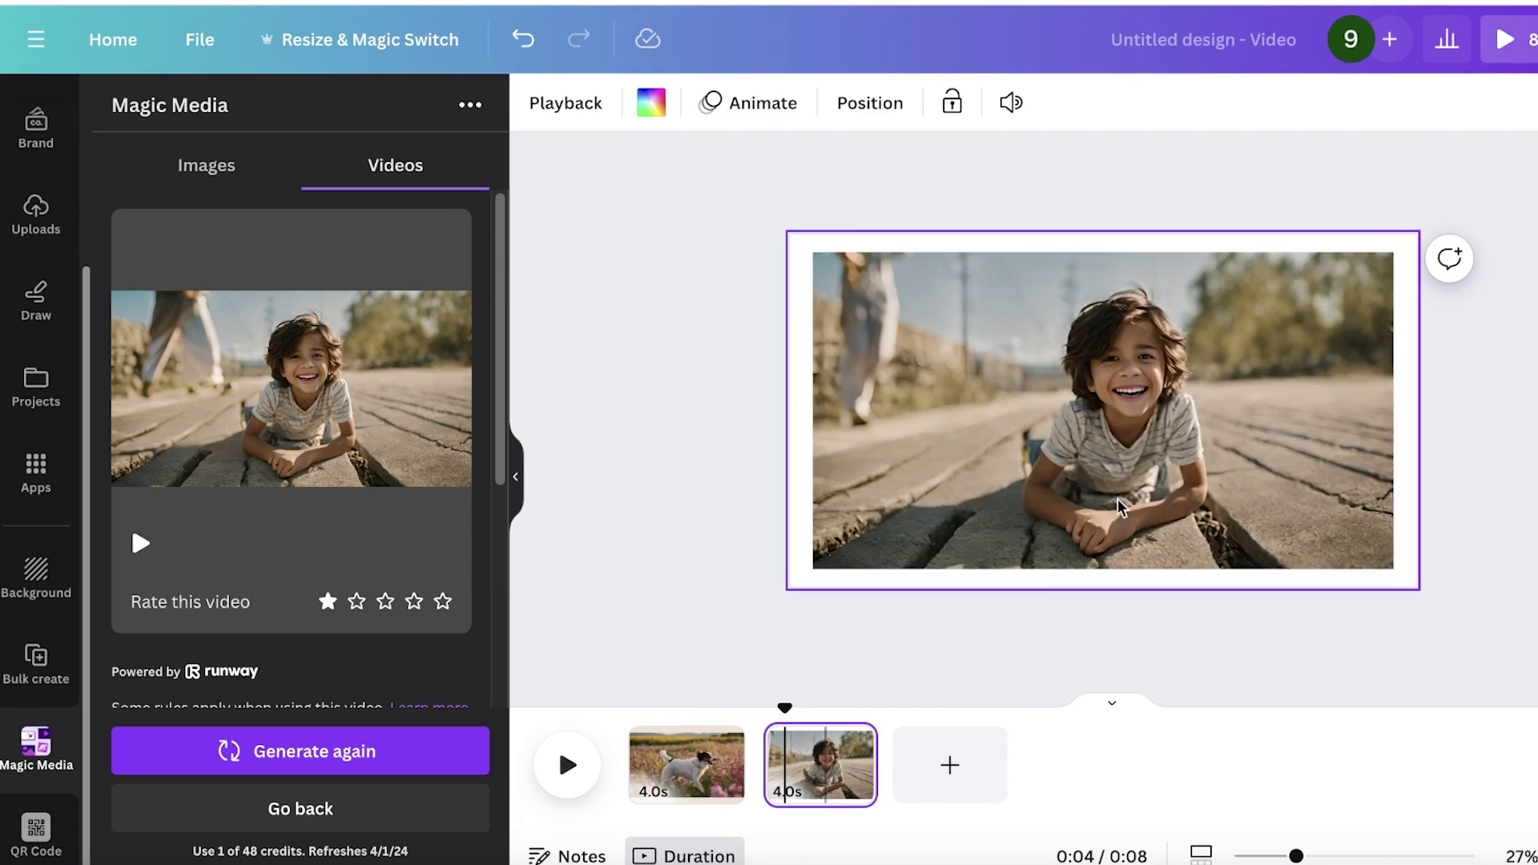
{"action": "left_click", "coordinate": [1124, 394]}
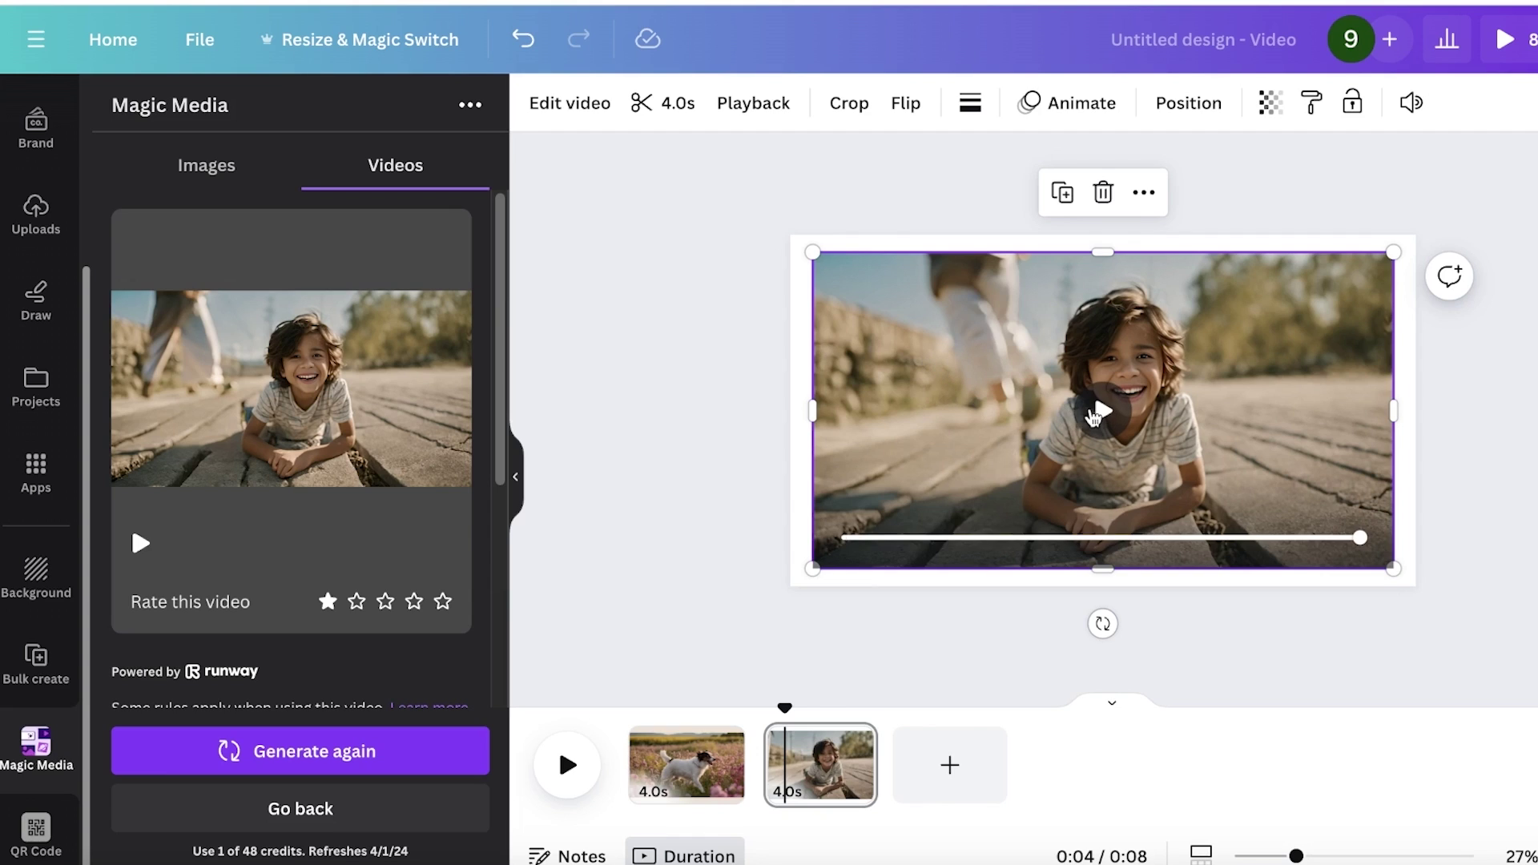
{"action": "mouse_move", "coordinate": [267, 296]}
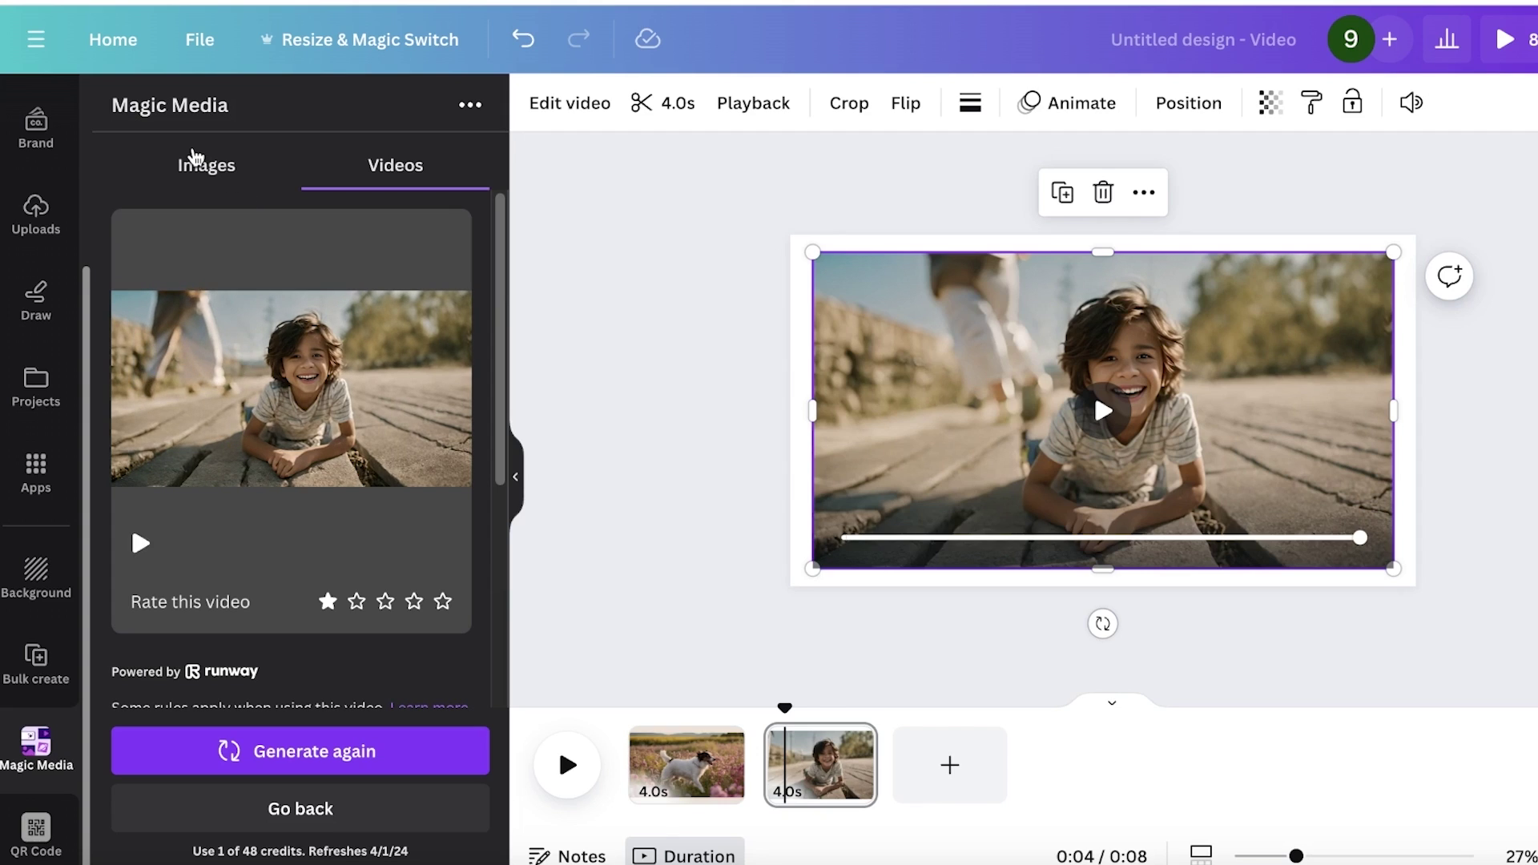
Switch Magic Media to Images and paste 'Lab with computers and servers, isometric style' as the prompt.
{"action": "left_click", "coordinate": [190, 160]}
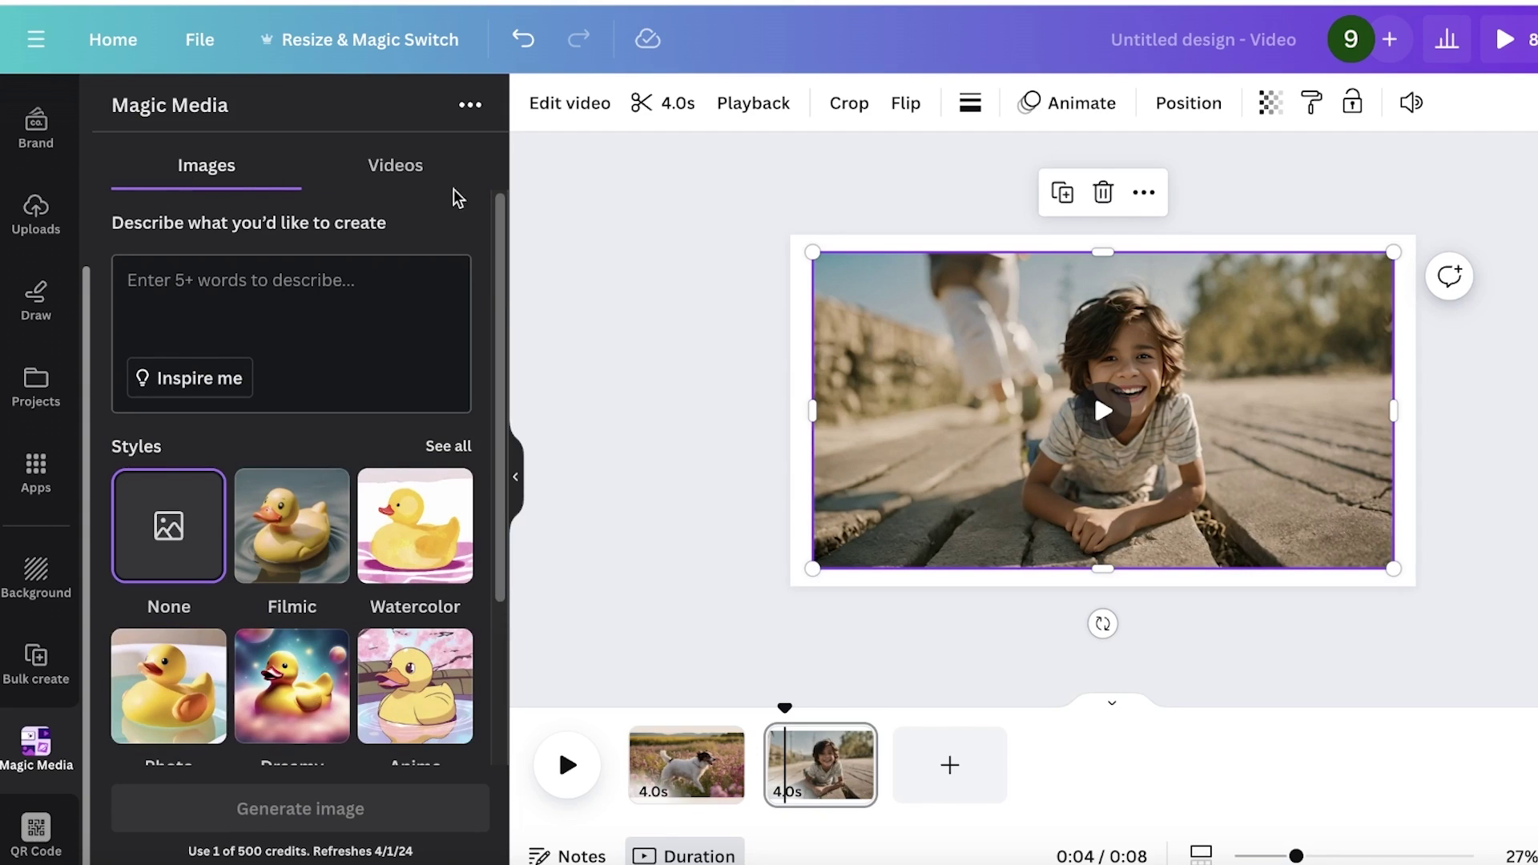
{"action": "left_click", "coordinate": [693, 261]}
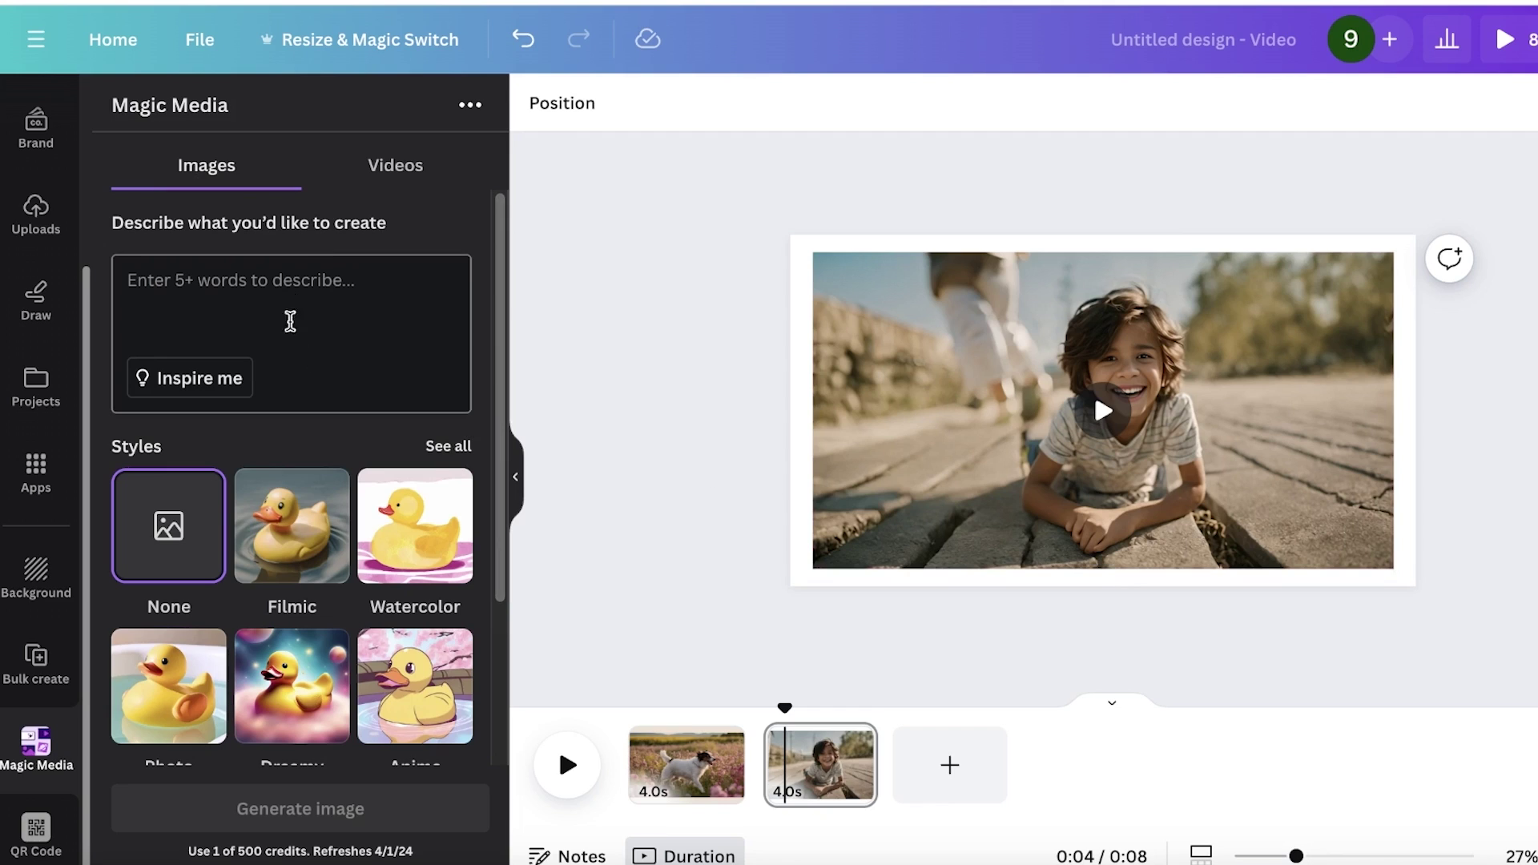
{"action": "left_click", "coordinate": [370, 312]}
{"action": "right_click", "coordinate": [332, 282]}
{"action": "left_click", "coordinate": [392, 451]}
{"action": "left_click", "coordinate": [195, 391]}
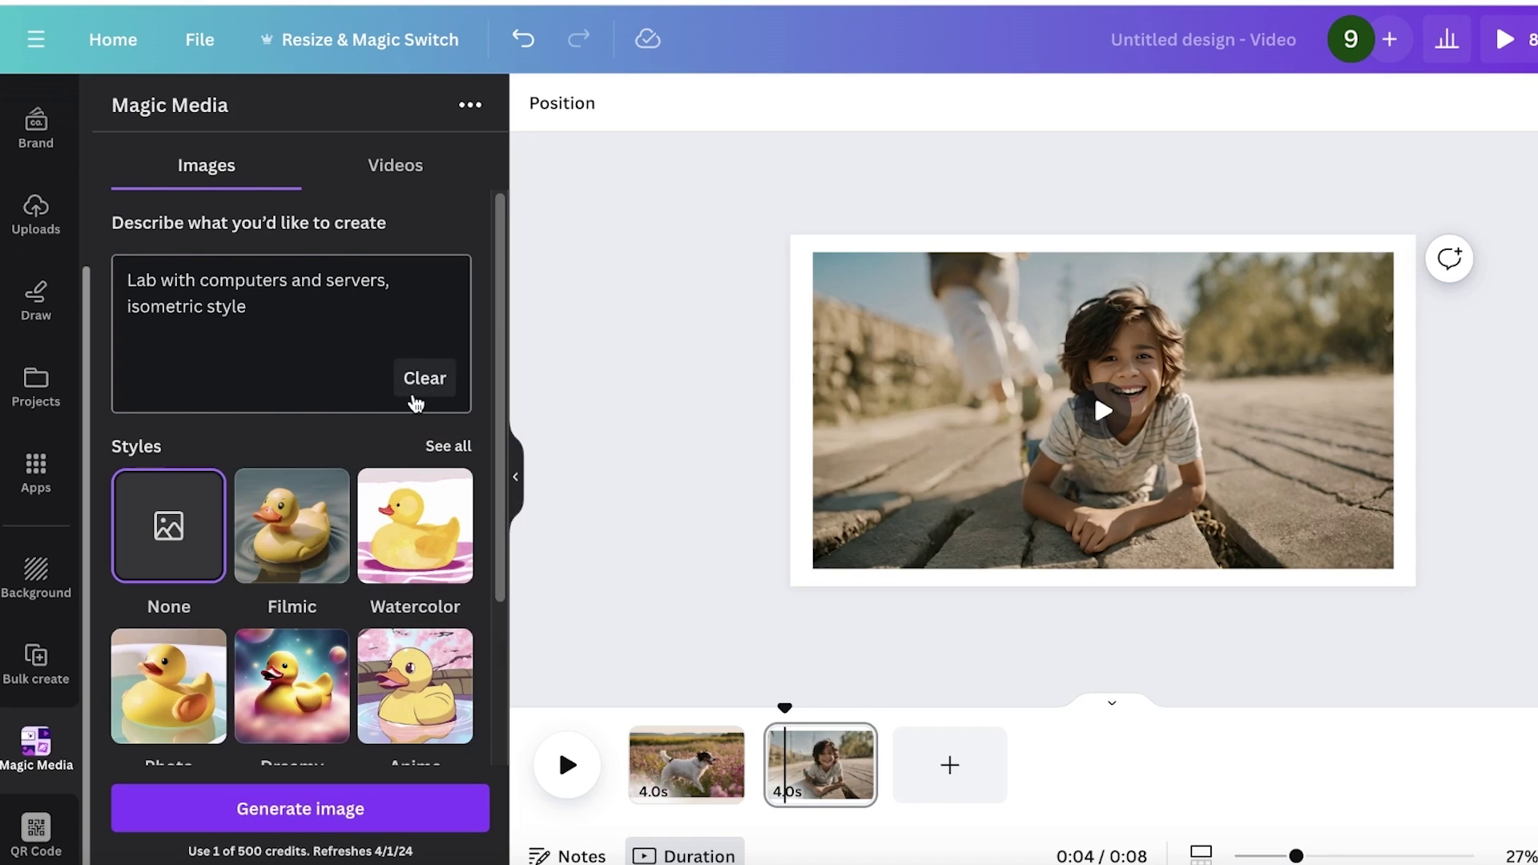
{"action": "key", "text": "ctrl+a"}
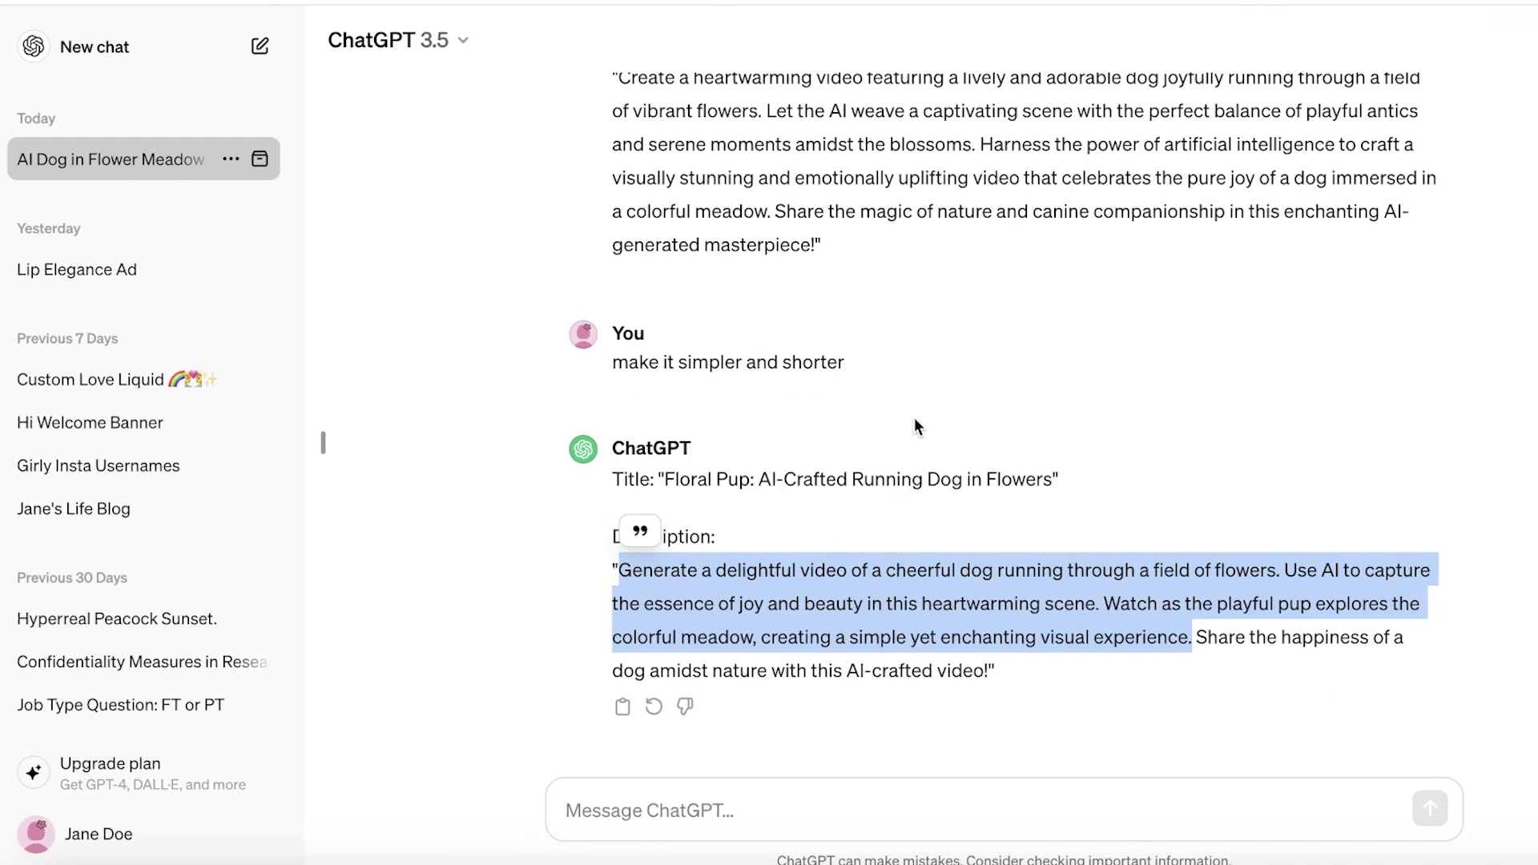
Copy the first, longer 'Joyful Canine Frolic' dog-in-flowers description from ChatGPT.
{"action": "left_click", "coordinate": [738, 566]}
{"action": "left_click_drag", "start_coordinate": [616, 574], "coordinate": [962, 676]}
{"action": "scroll", "coordinate": [793, 532], "scroll_direction": "up", "scroll_amount": 3}
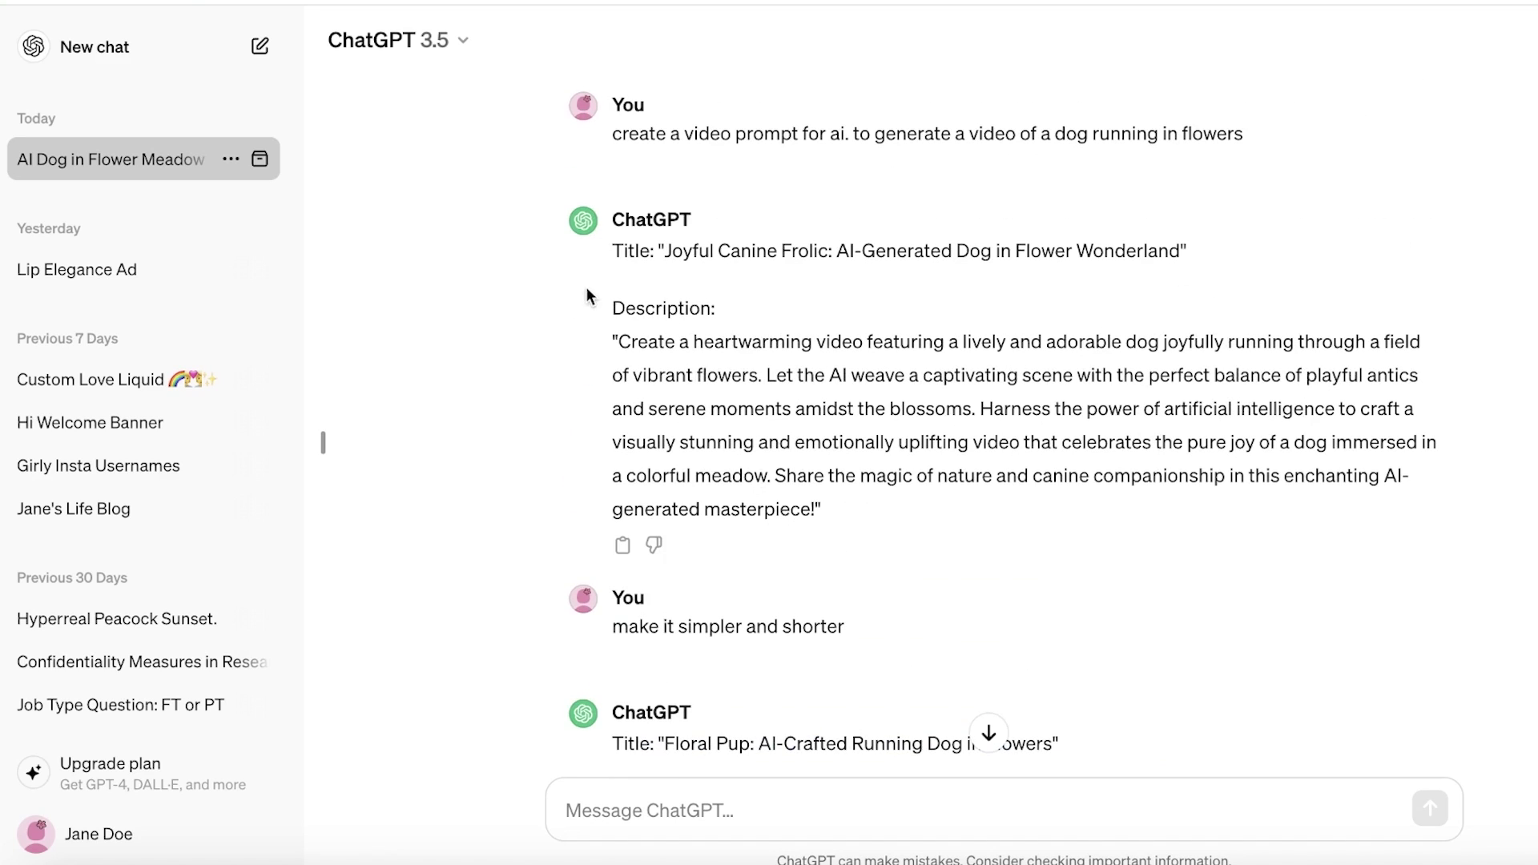
{"action": "left_click_drag", "start_coordinate": [615, 343], "coordinate": [827, 502]}
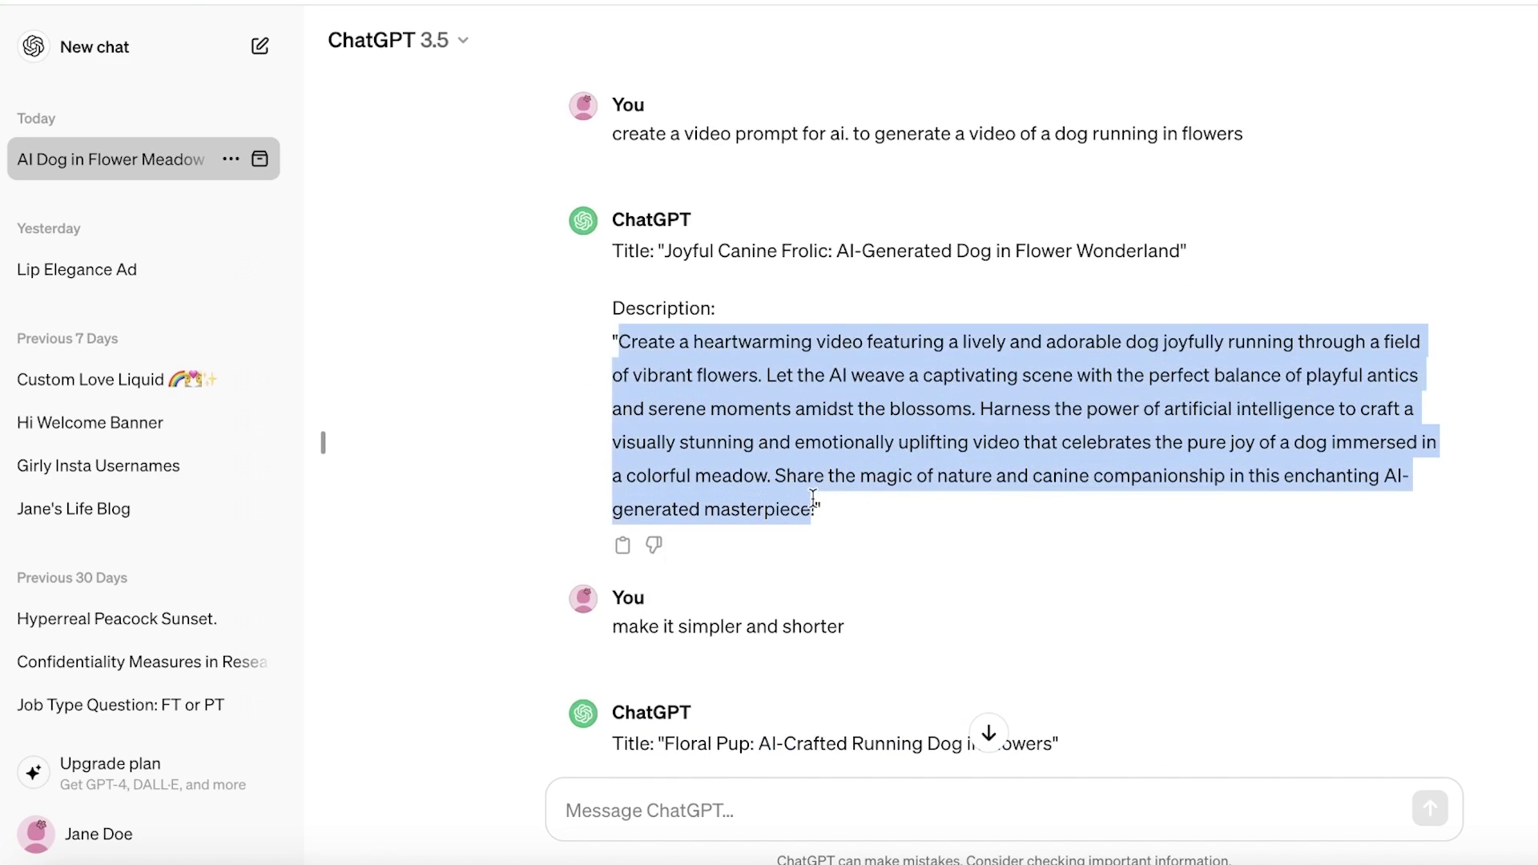
{"action": "right_click", "coordinate": [705, 497]}
{"action": "left_click", "coordinate": [721, 547]}
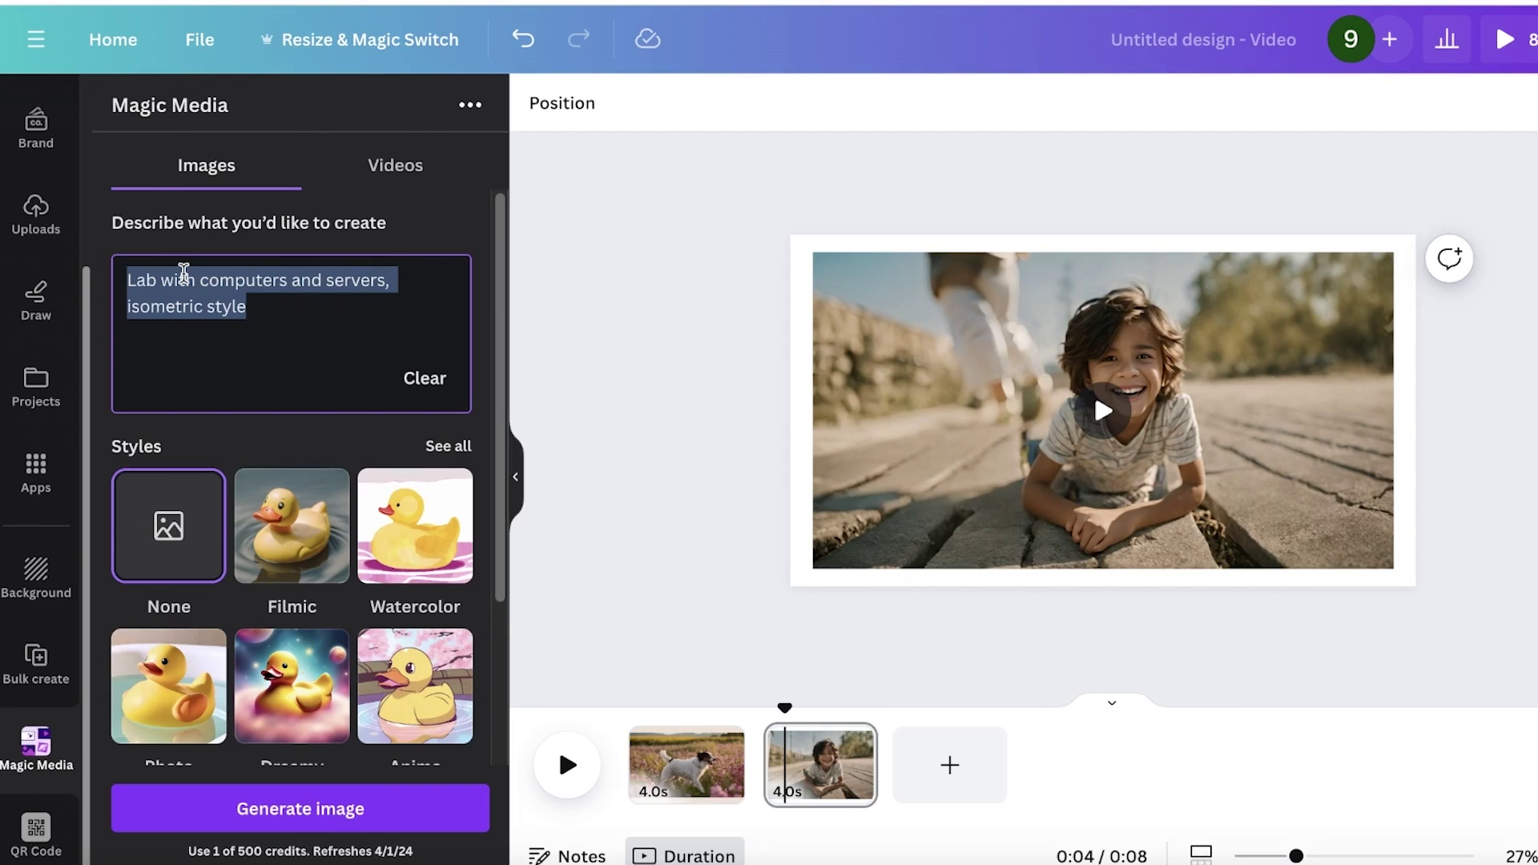
Replace the image prompt with the dog-in-flowers description and generate images.
{"action": "right_click", "coordinate": [183, 273]}
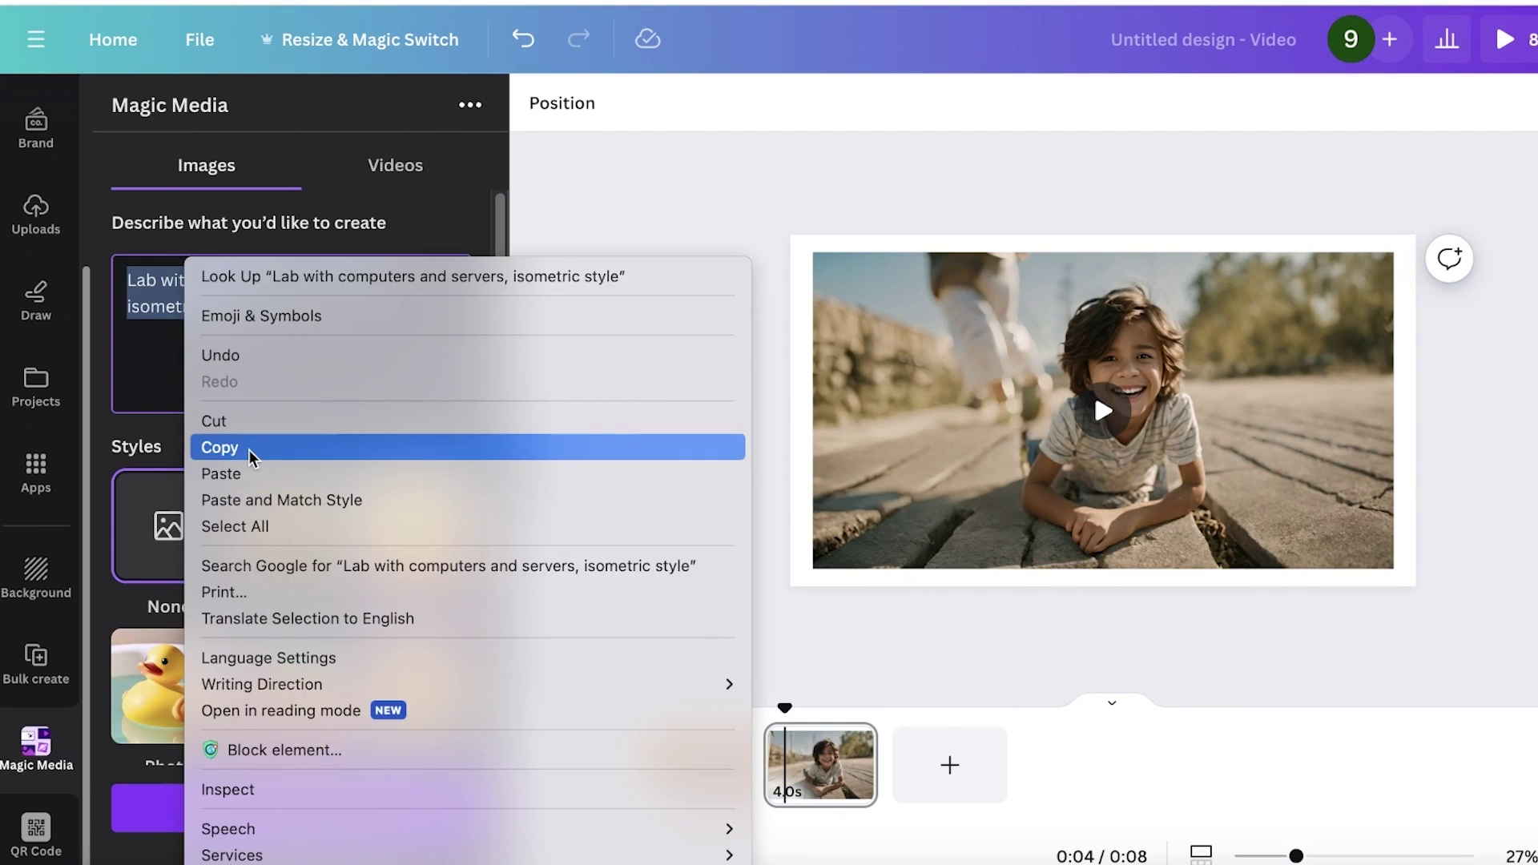
{"action": "left_click", "coordinate": [257, 470]}
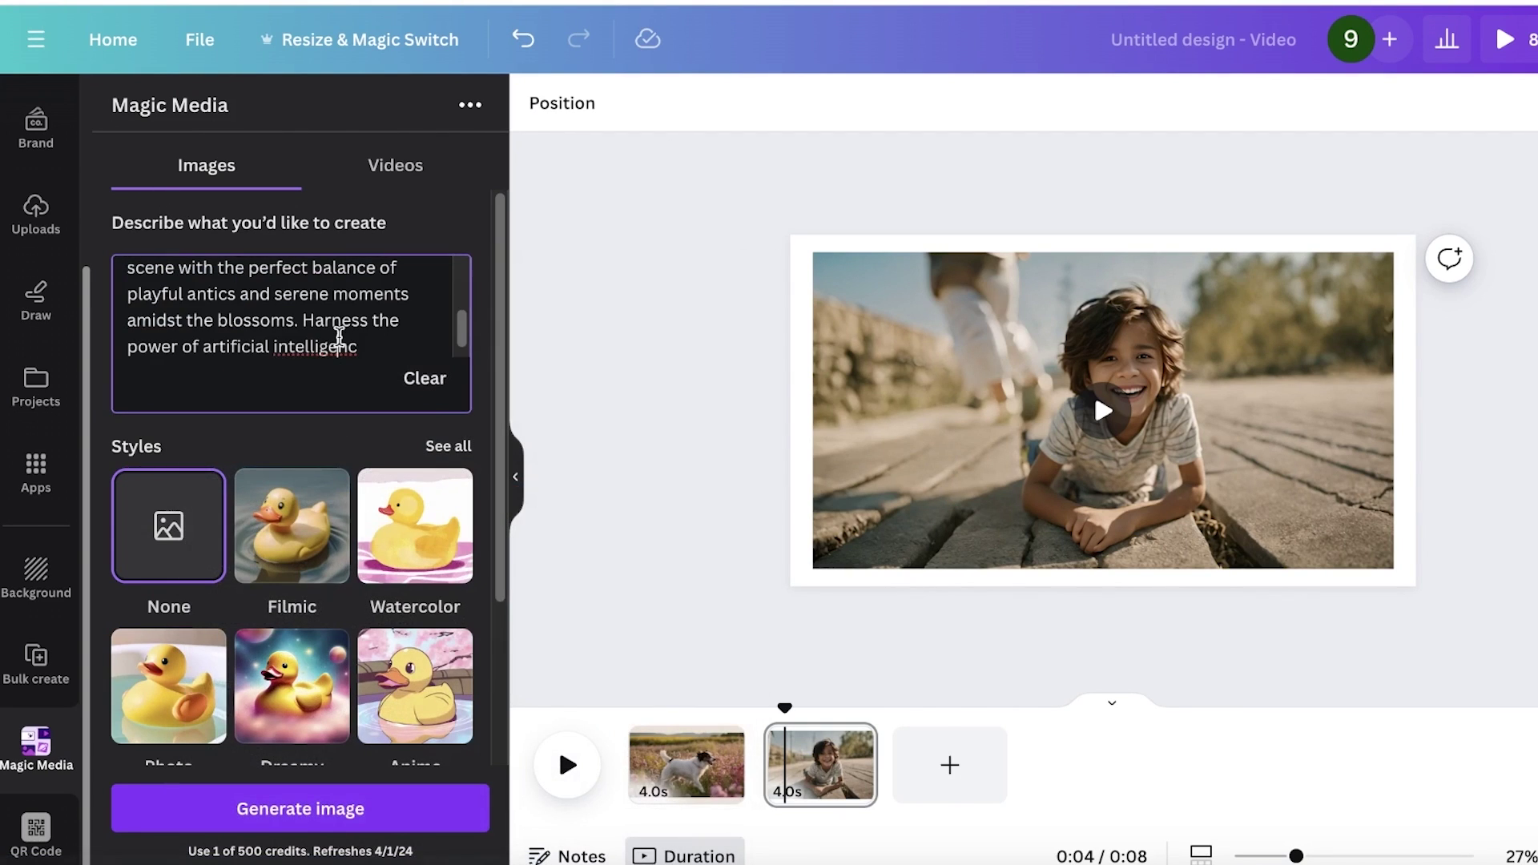
{"action": "key", "text": "Return"}
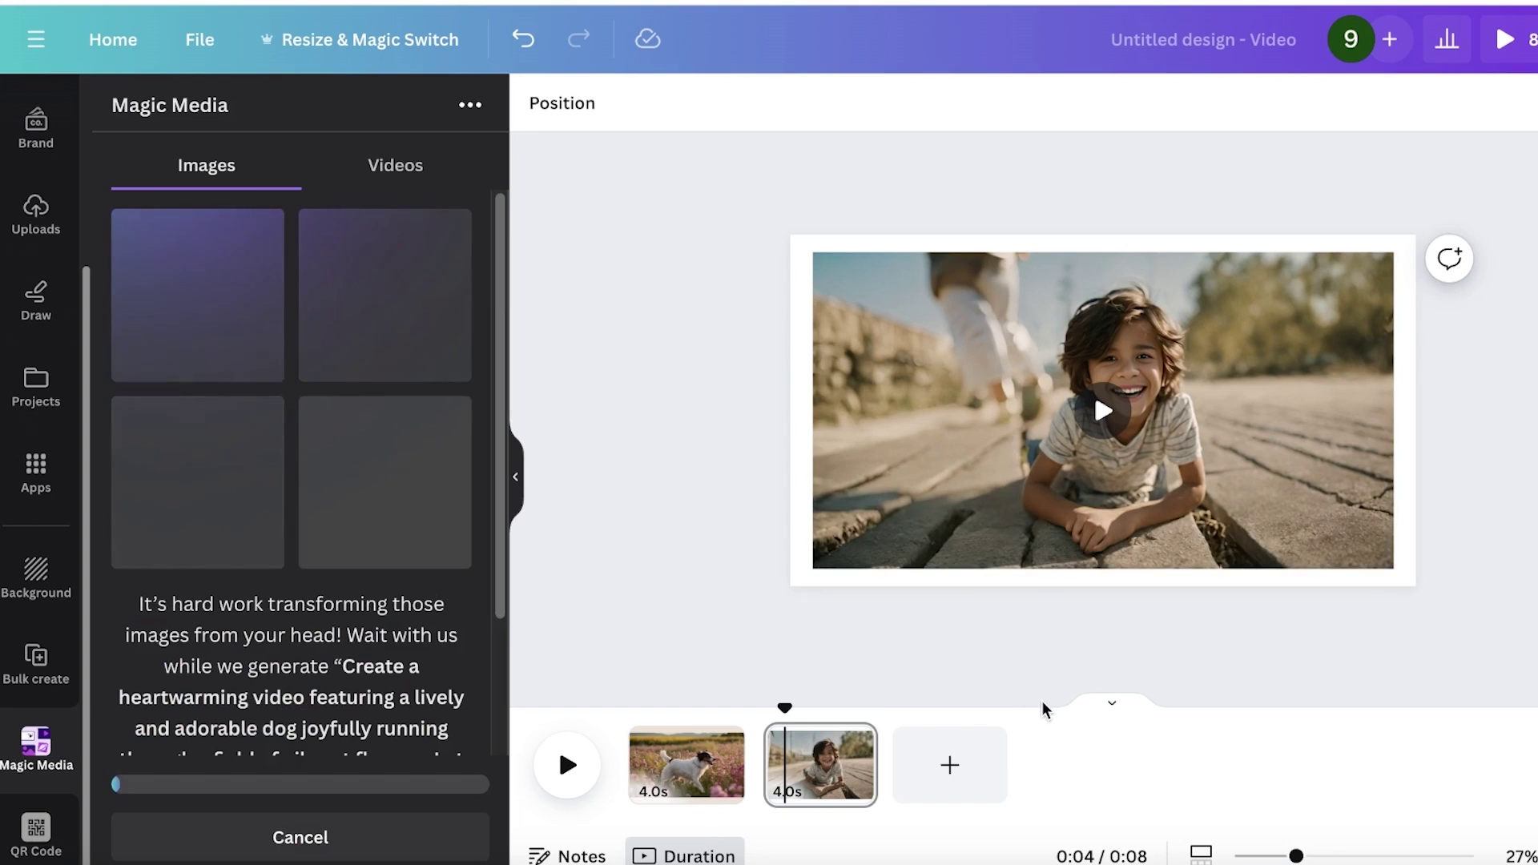
Add a blank third page to the video.
{"action": "left_click", "coordinate": [939, 742]}
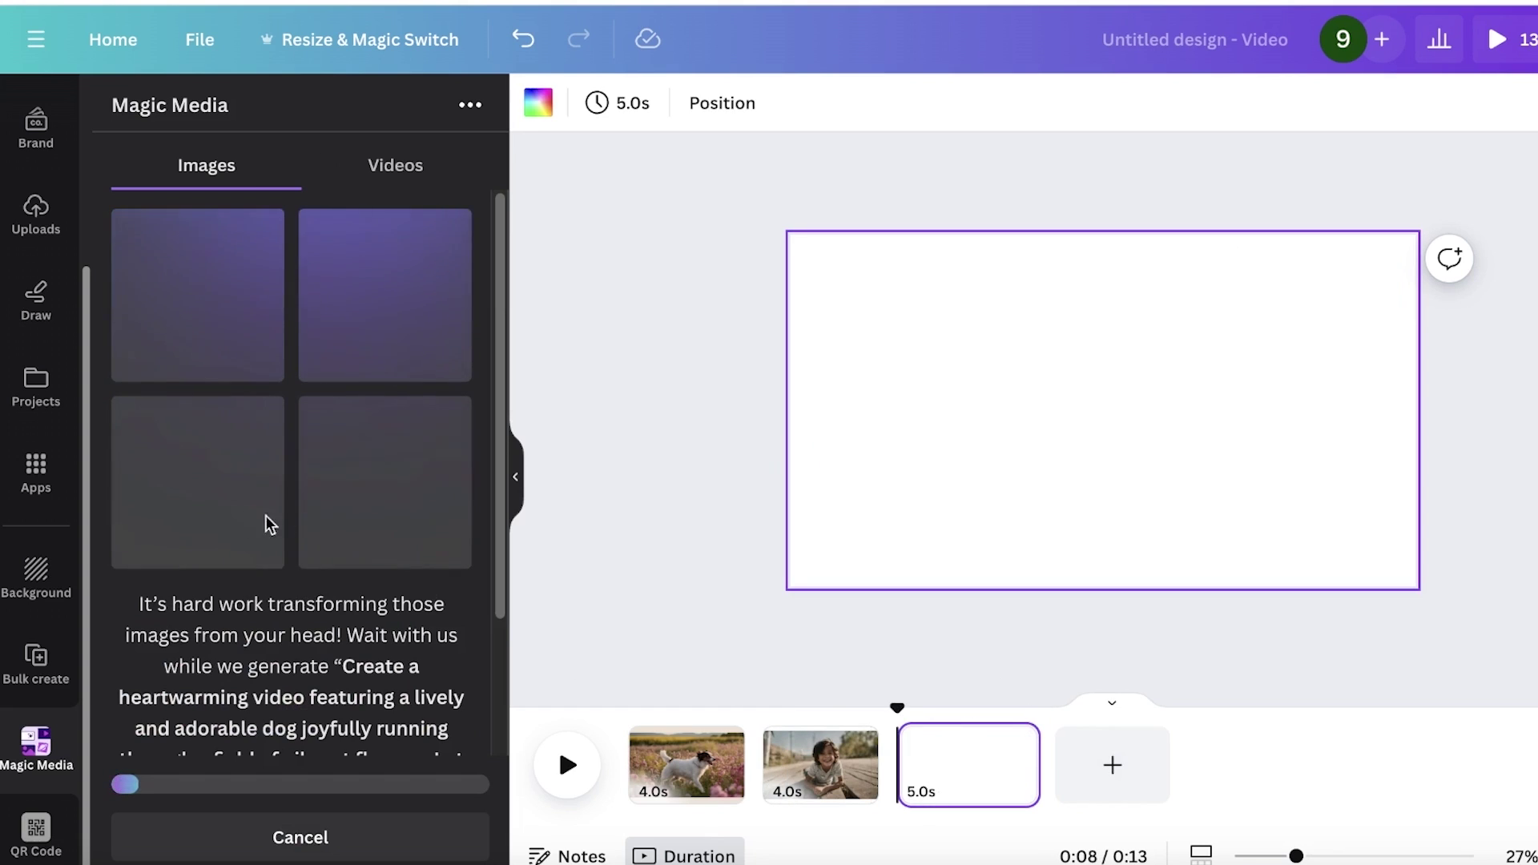
{"action": "scroll", "coordinate": [189, 227], "scroll_direction": "down", "scroll_amount": 3}
{"action": "scroll", "coordinate": [110, 638], "scroll_direction": "up", "scroll_amount": 3}
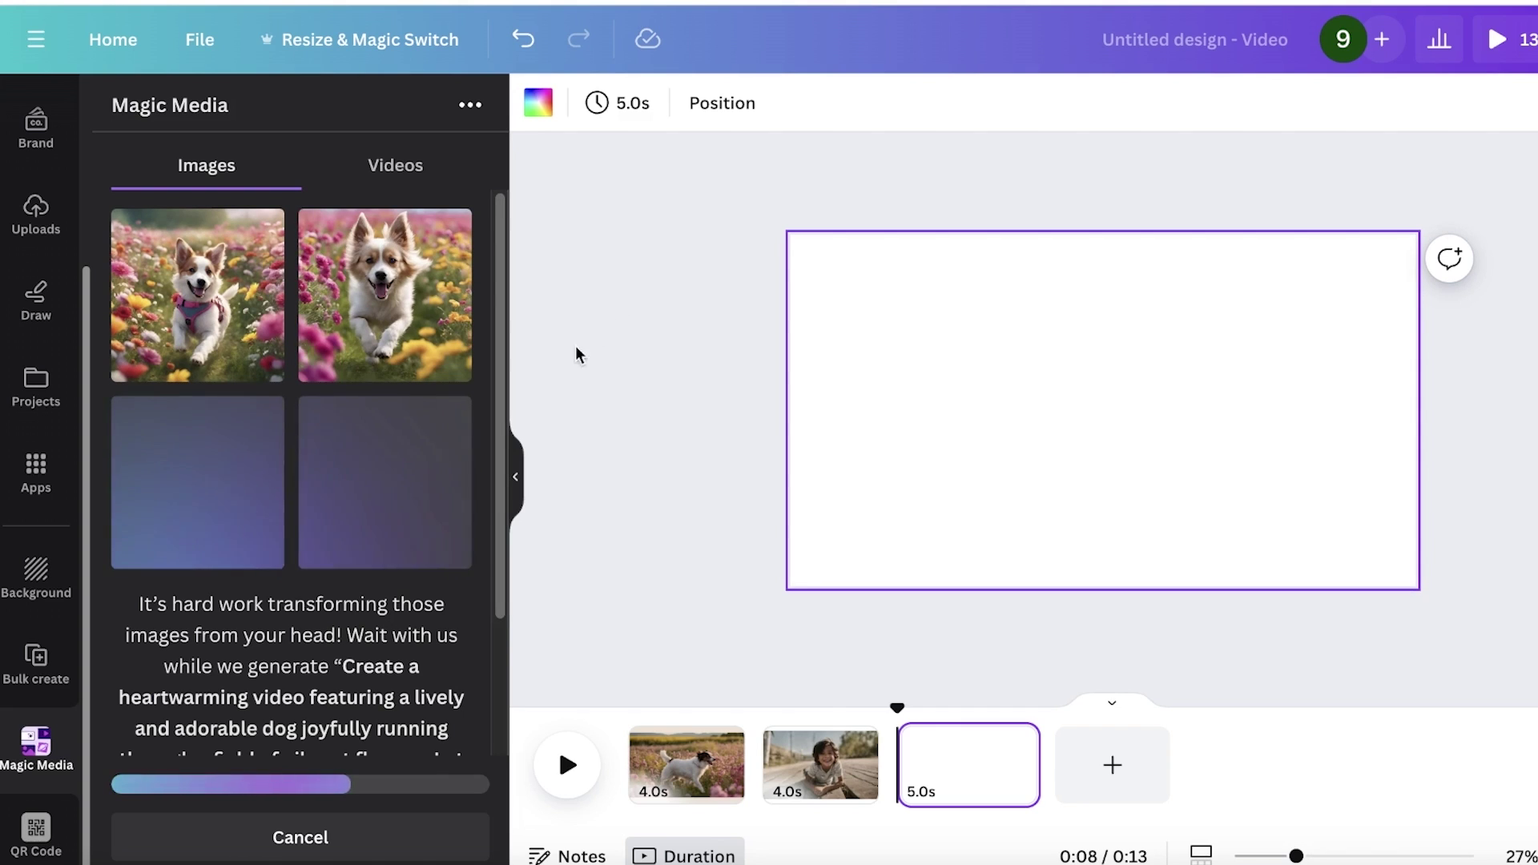
Add the first three dog-in-flowers images and line them up across the top of page 3.
{"action": "left_click", "coordinate": [197, 295]}
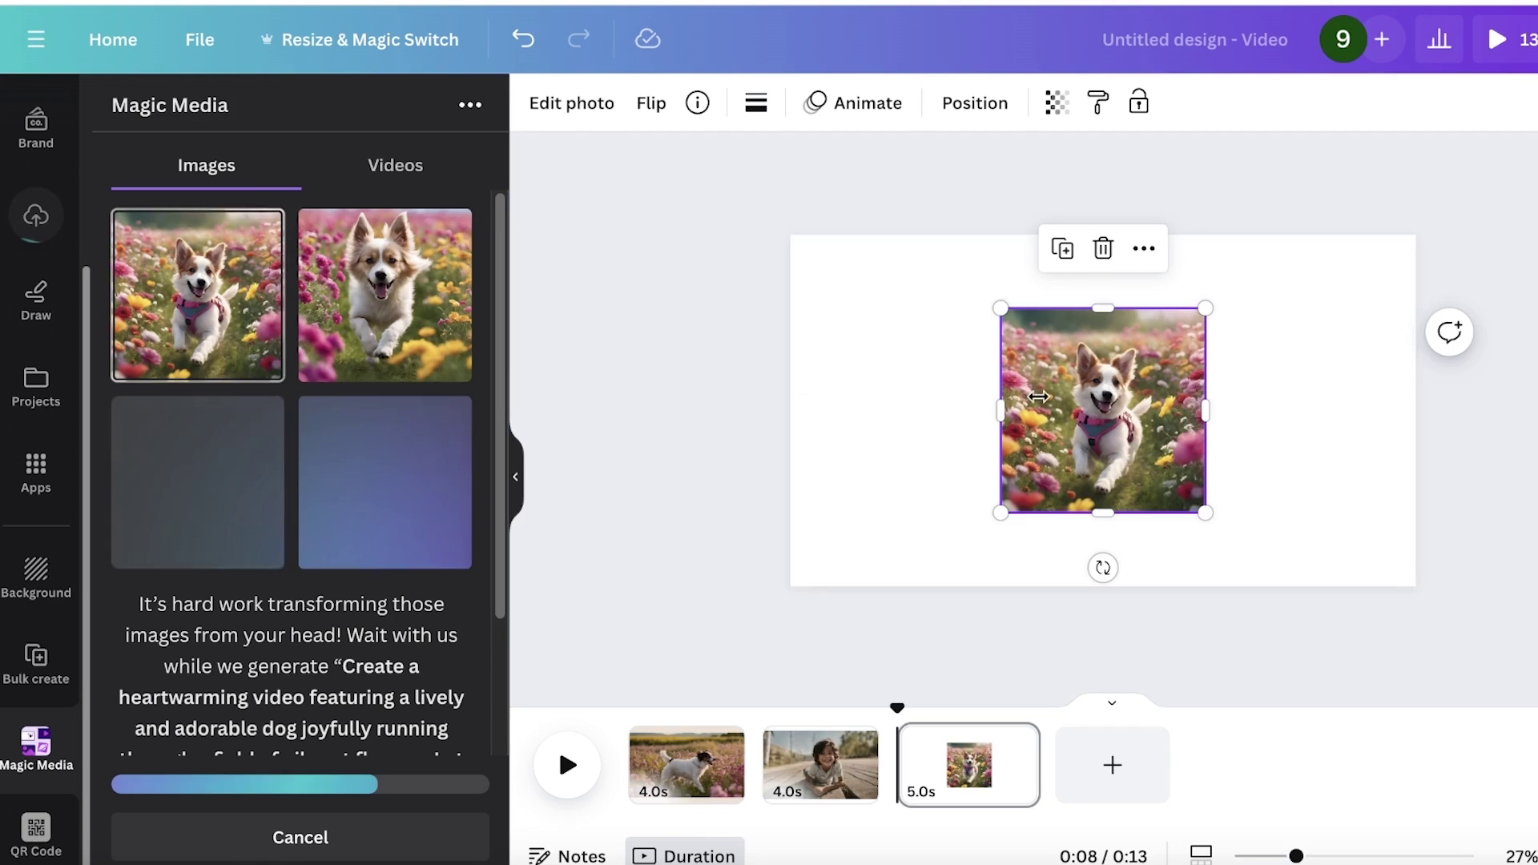
{"action": "left_click_drag", "start_coordinate": [1038, 396], "coordinate": [933, 345]}
{"action": "left_click", "coordinate": [385, 294]}
{"action": "left_click_drag", "start_coordinate": [1156, 399], "coordinate": [1150, 324]}
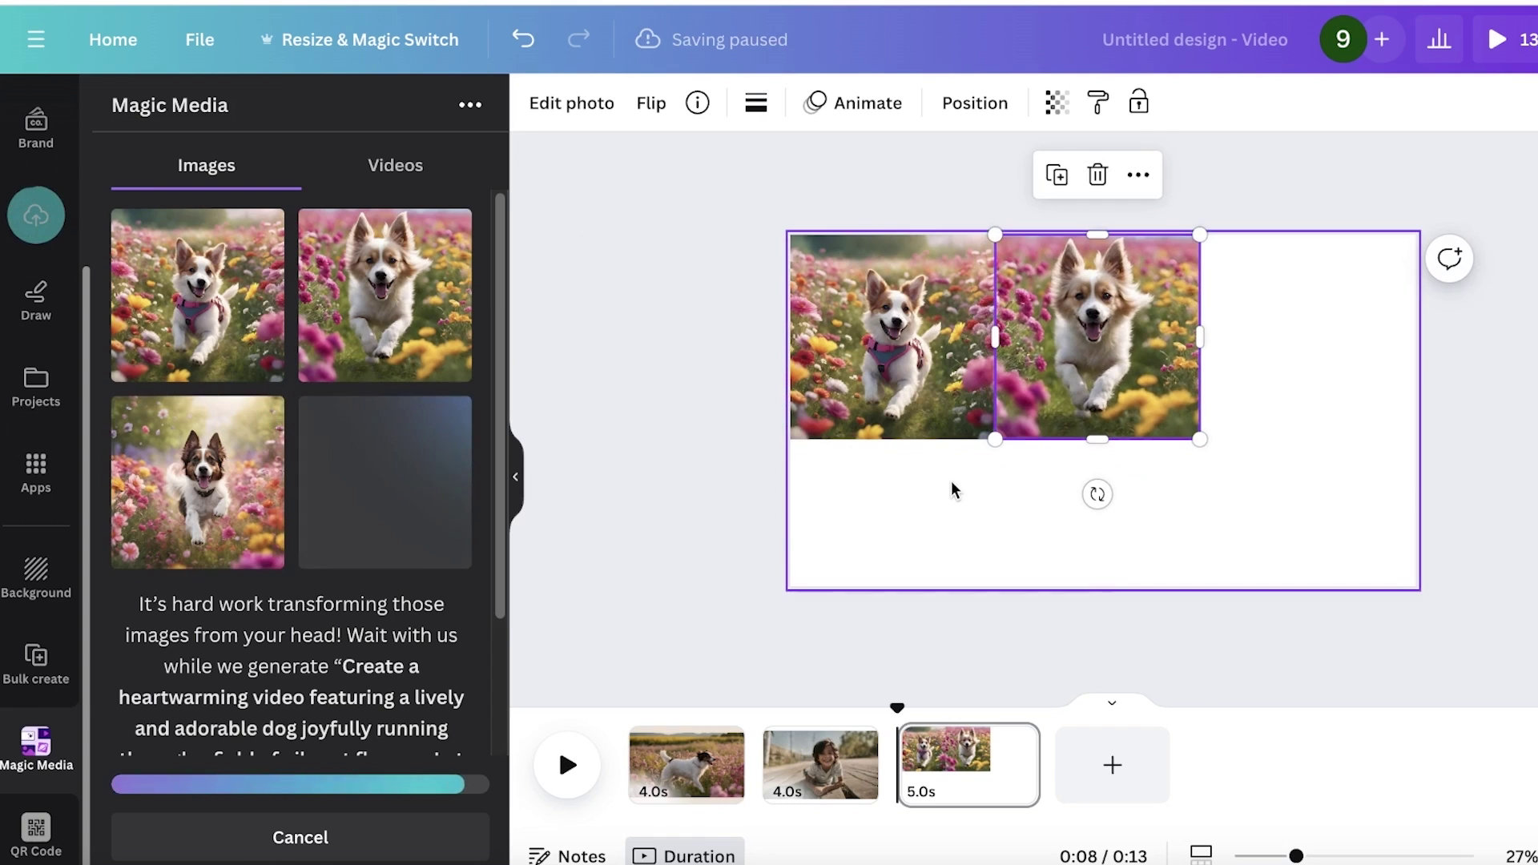
{"action": "left_click", "coordinate": [197, 481]}
{"action": "left_click_drag", "start_coordinate": [1169, 424], "coordinate": [1378, 351]}
Add the black-and-white dog image and shrink it at the bottom right.
{"action": "left_click", "coordinate": [384, 481]}
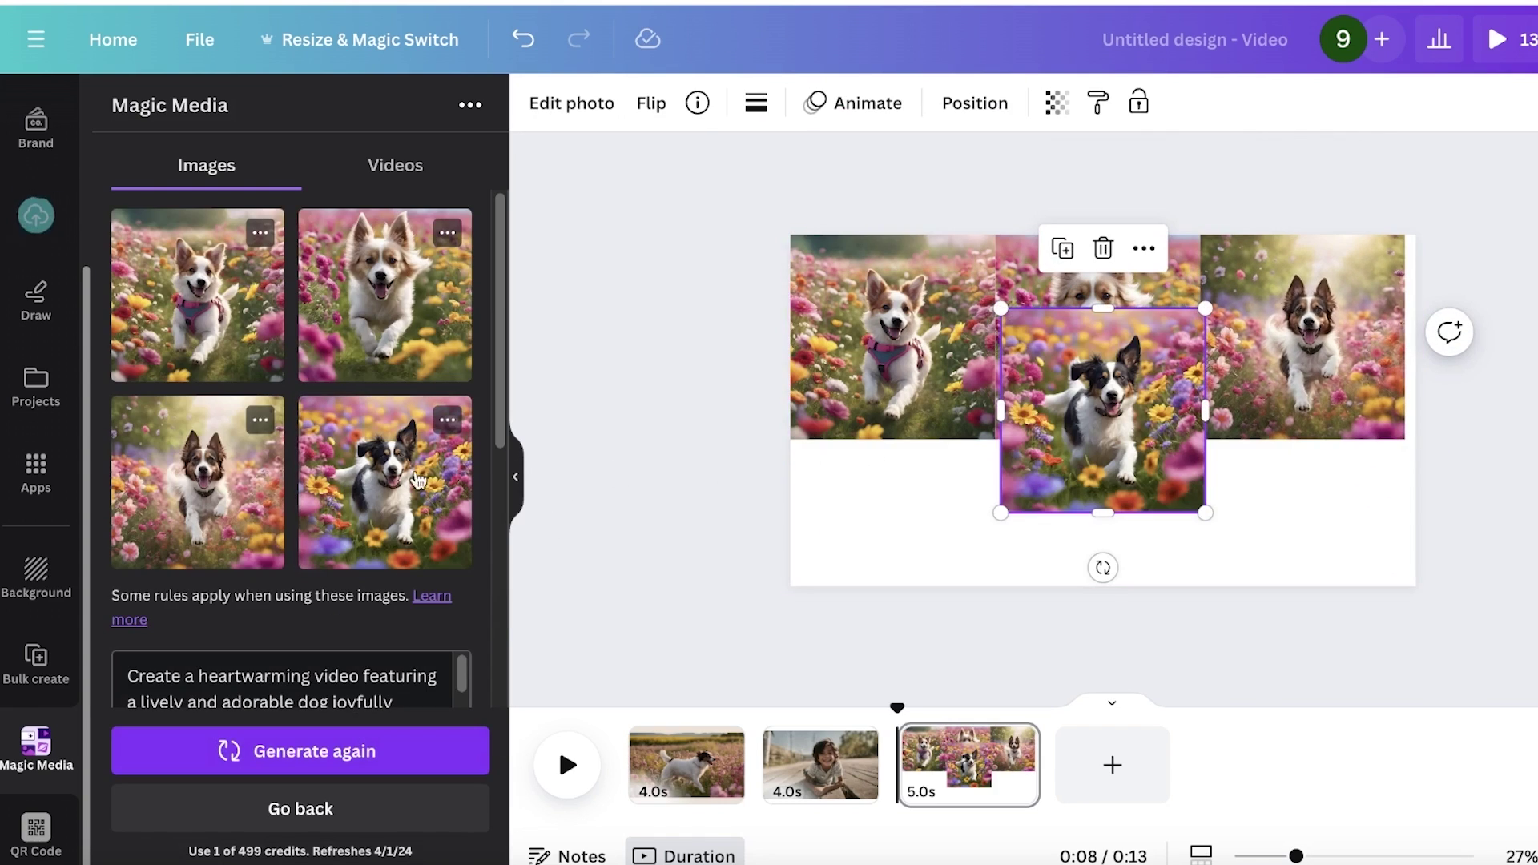
{"action": "left_click_drag", "start_coordinate": [1032, 371], "coordinate": [1068, 396]}
{"action": "left_click_drag", "start_coordinate": [1001, 338], "coordinate": [1317, 474]}
{"action": "key", "text": "Escape"}
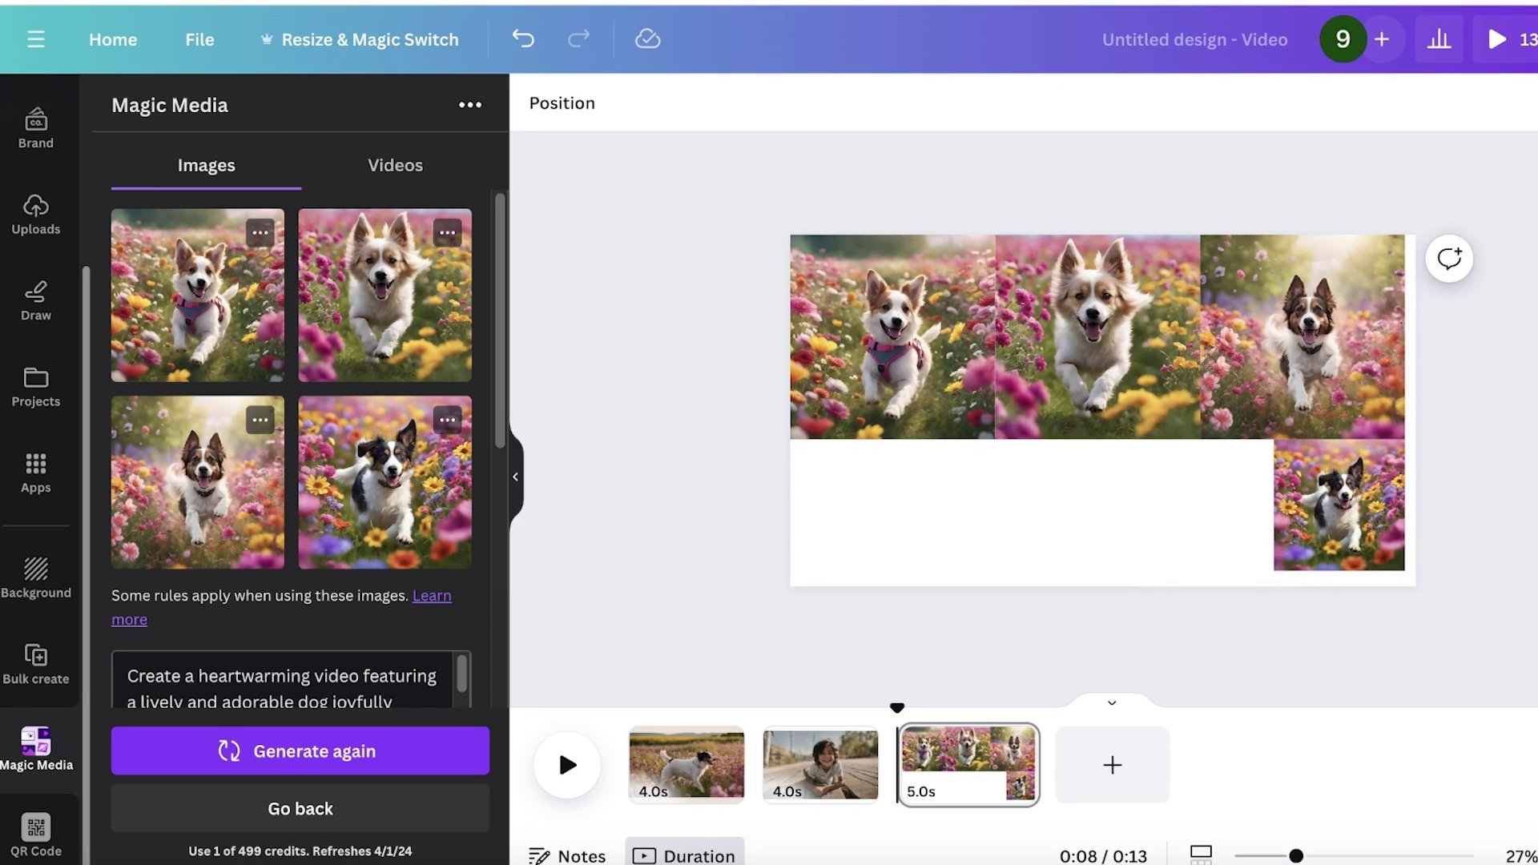